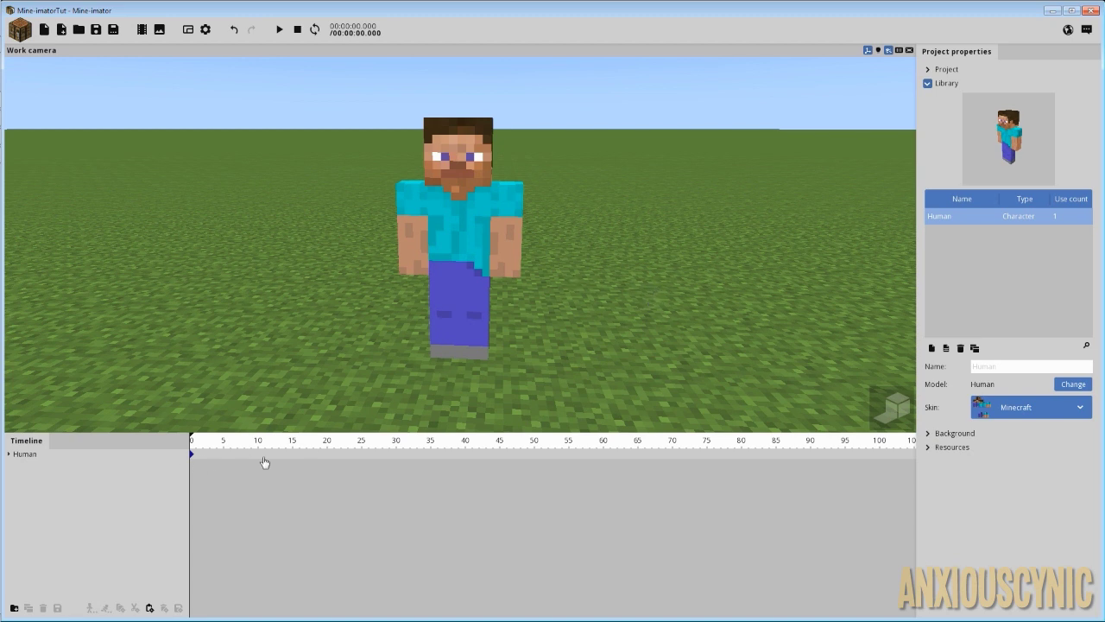
# - Add keyframes for the human at frames 20 and 25, laying it on its back at frame 25 with about -88° X rotation and raising it slightly
pyautogui.click(329, 461)
pyautogui.click(361, 462)
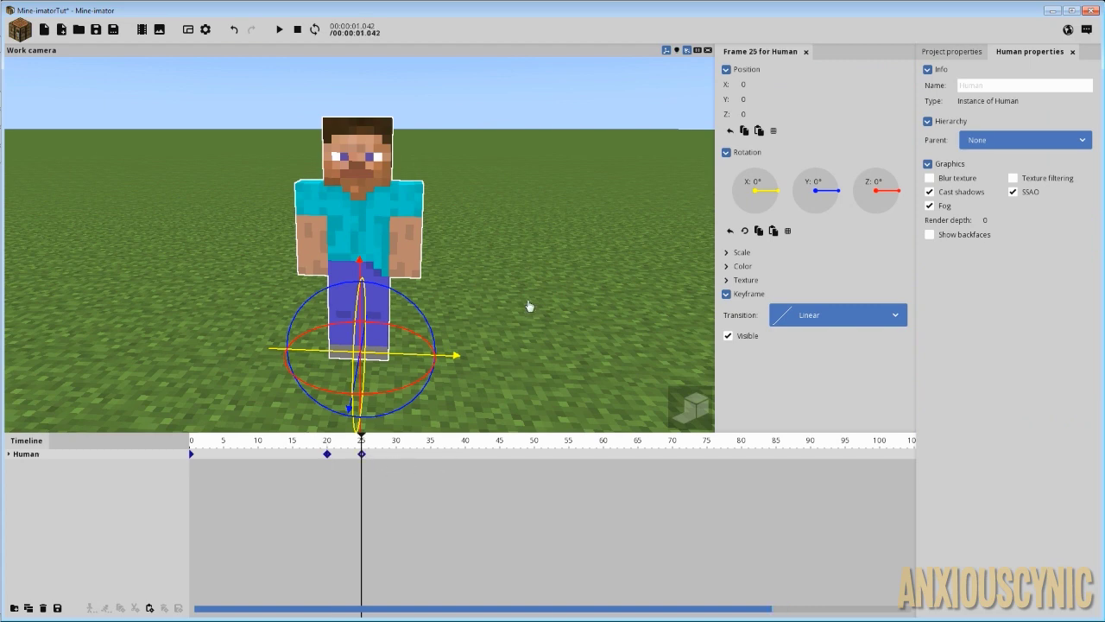
pyautogui.moveTo(527, 306); pyautogui.dragTo(373, 278, button='middle')
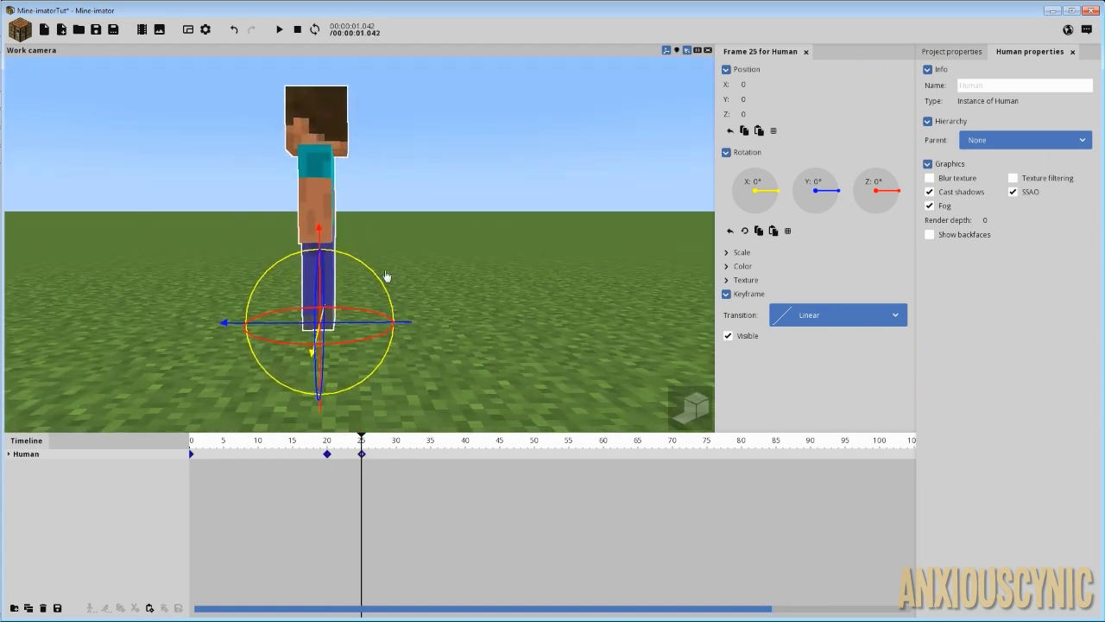
pyautogui.moveTo(373, 278); pyautogui.dragTo(470, 412)
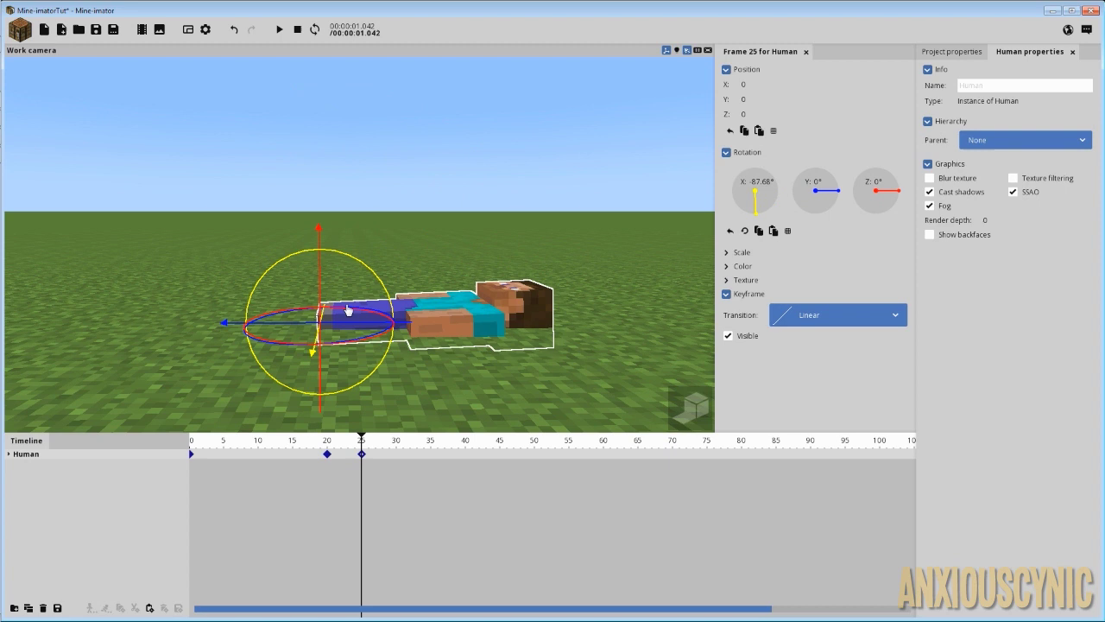
pyautogui.moveTo(319, 273)
pyautogui.mouseDown()
pyautogui.moveTo(318, 258)
pyautogui.moveTo(353, 247)
pyautogui.mouseUp()
# - Play the fall animation from frame 0 and move the fallen-pose keyframe to frame 23
pyautogui.moveTo(325, 441); pyautogui.dragTo(147, 427)
pyautogui.press('space')
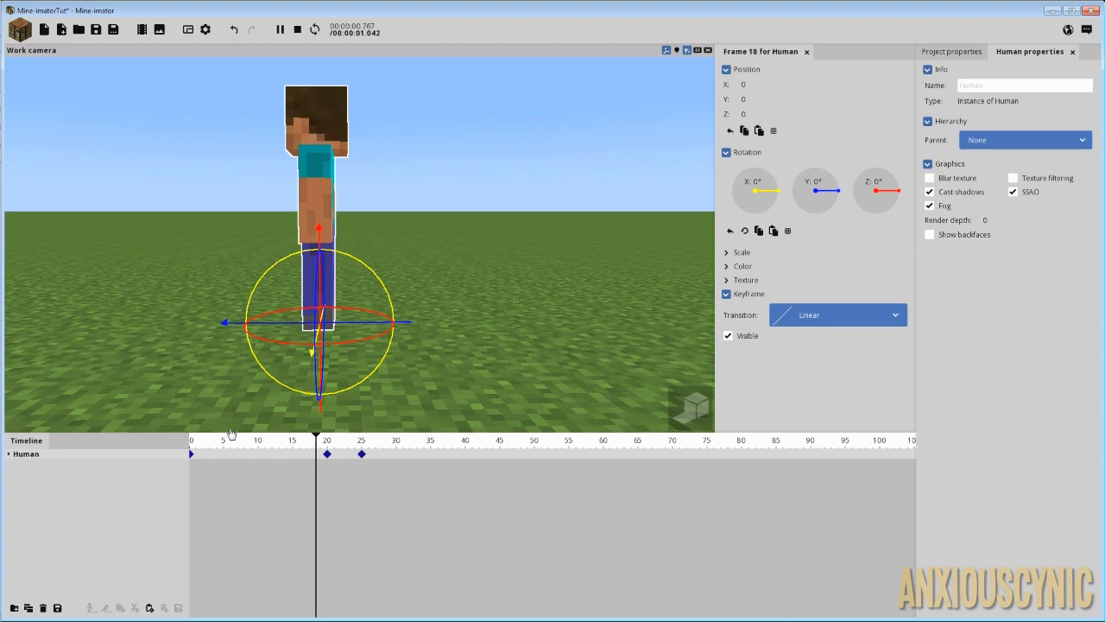
pyautogui.press('space')
pyautogui.moveTo(362, 453); pyautogui.dragTo(347, 454)
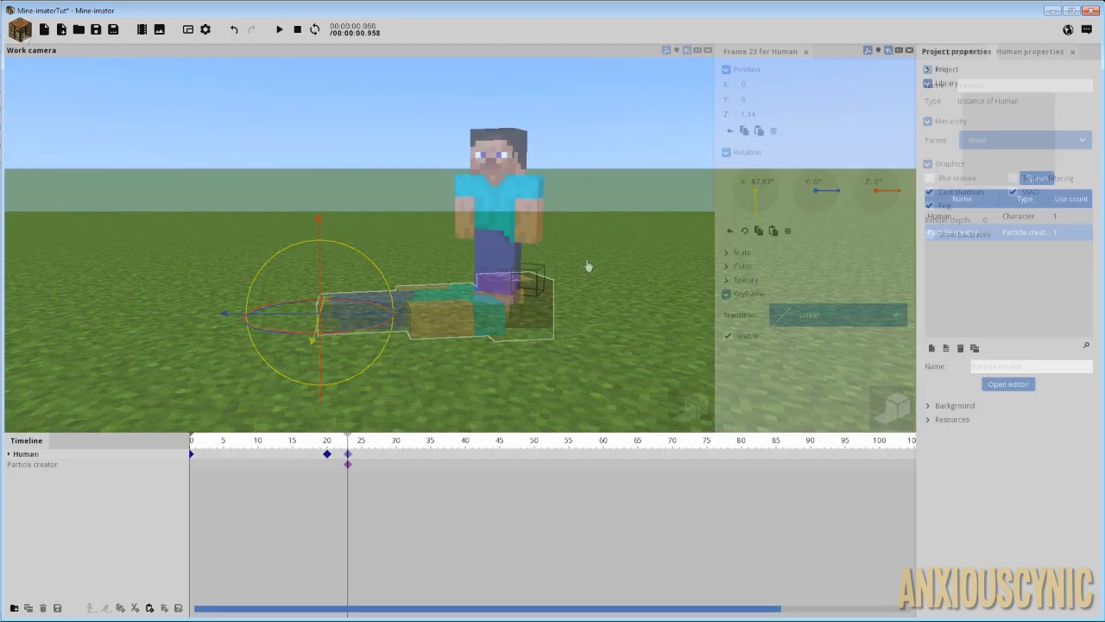
# - Play the fall with the particle effect from frame 0 and scrub through to frame 30
pyautogui.moveTo(234, 442); pyautogui.dragTo(165, 446)
pyautogui.press('space')
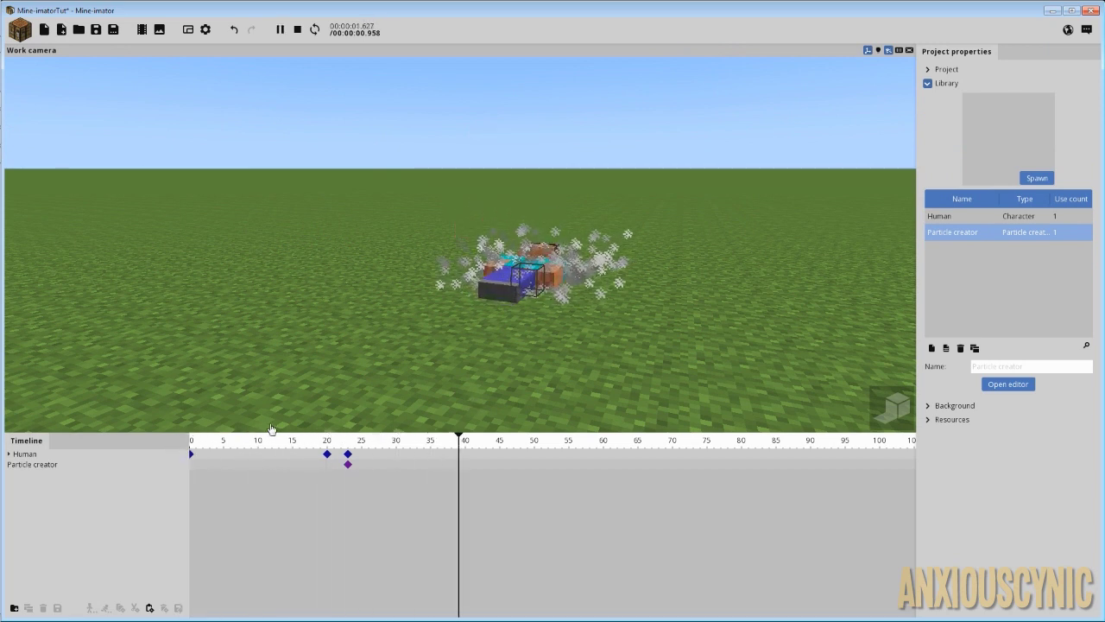
pyautogui.press('space')
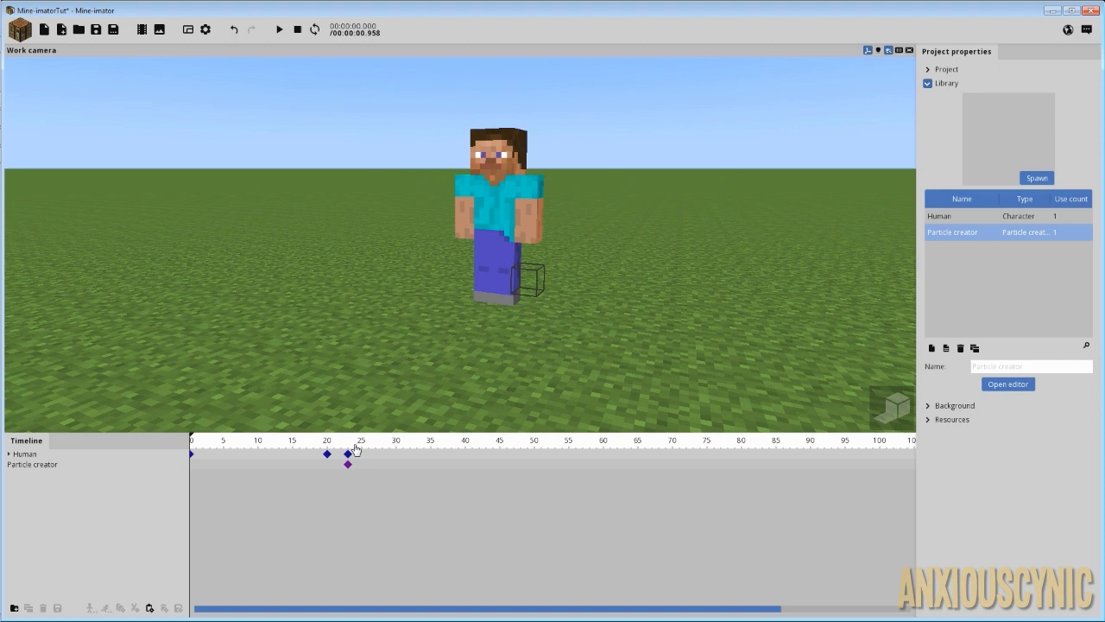
pyautogui.moveTo(354, 449); pyautogui.dragTo(395, 450)
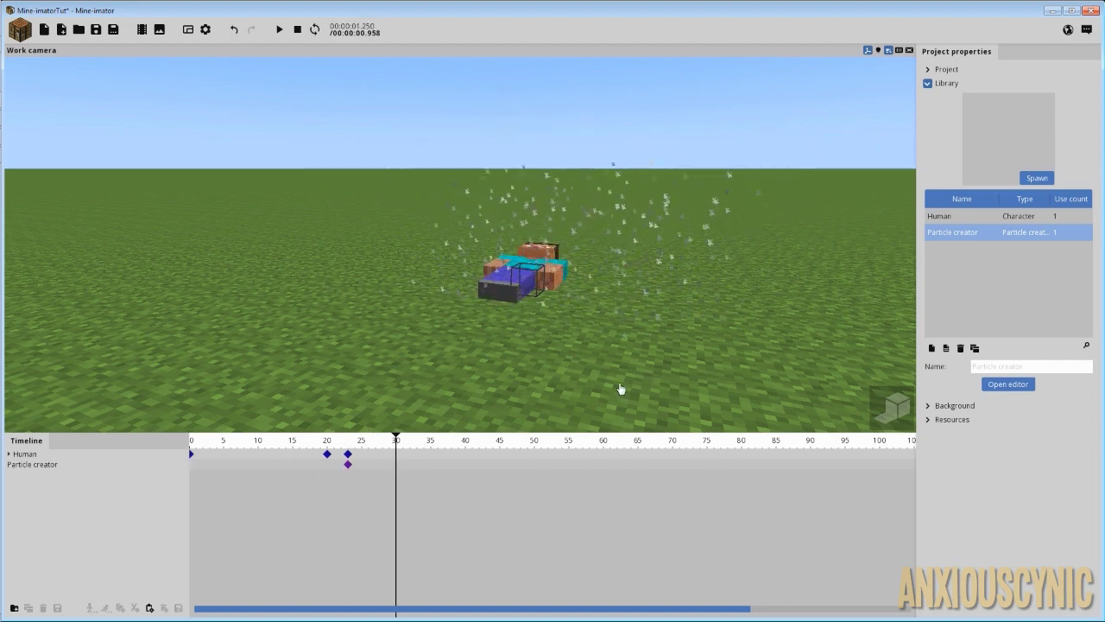
# - Make the human invisible at its frame 23 keyframe and play the animation from the start
pyautogui.click(347, 455)
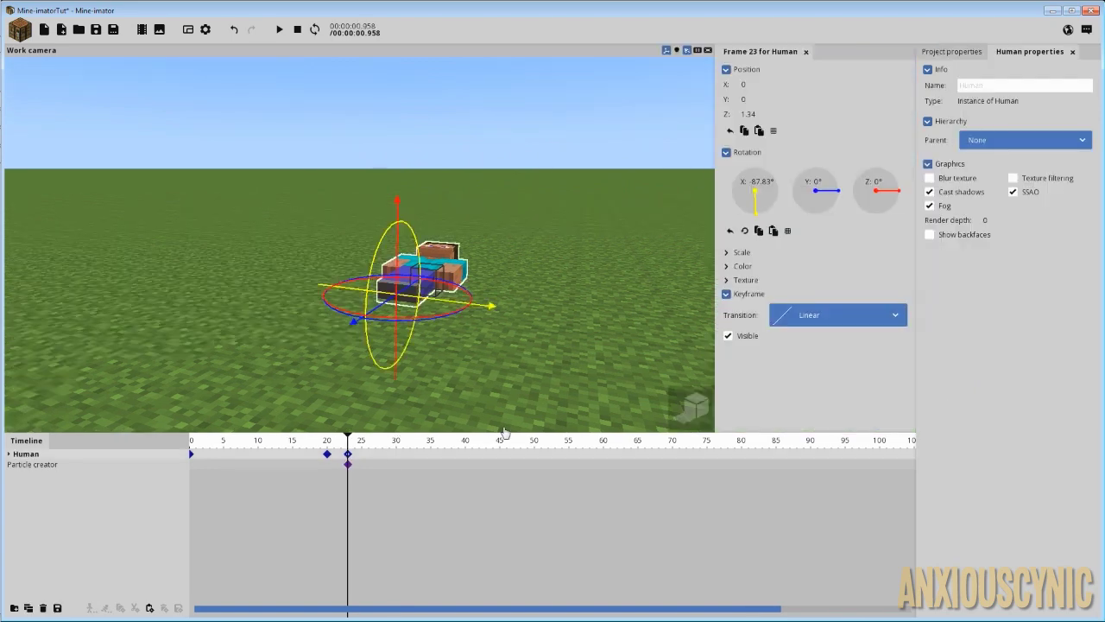
pyautogui.click(748, 336)
pyautogui.moveTo(347, 443); pyautogui.dragTo(168, 441)
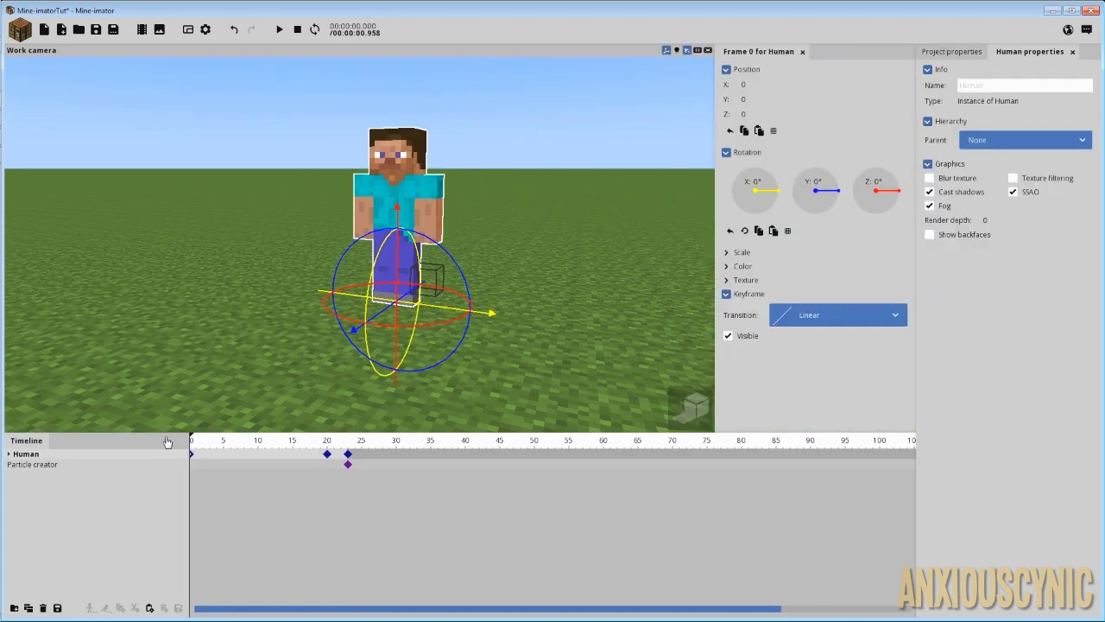
pyautogui.press('space')
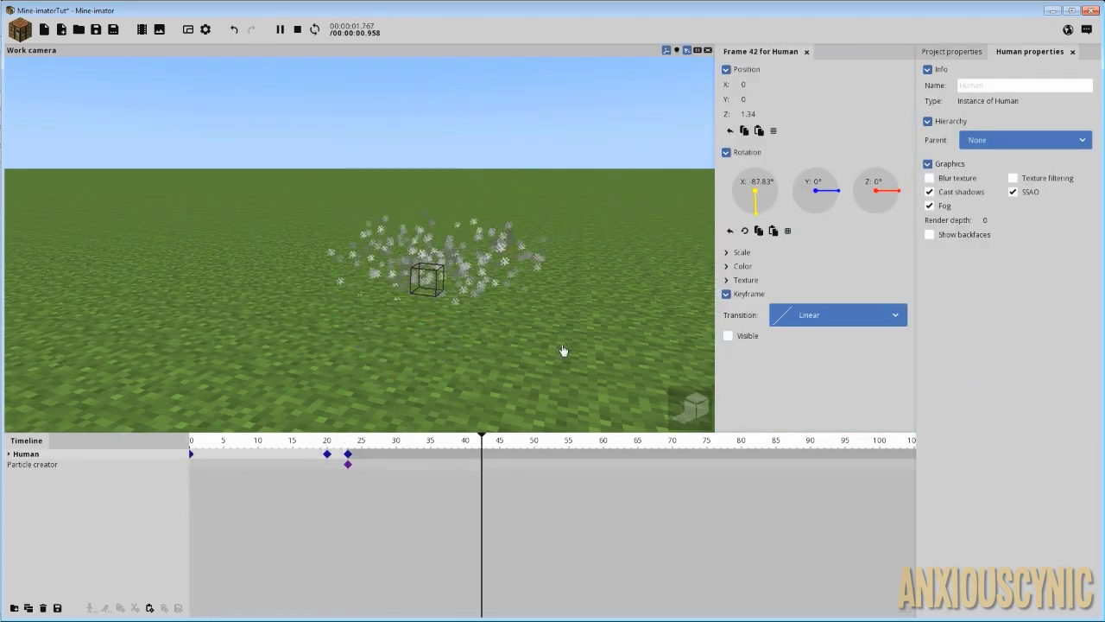
pyautogui.press('space')
# - Replay the death animation with nothing selected and scrub past the disappearance to frame 27
pyautogui.click(545, 351)
pyautogui.moveTo(533, 365); pyautogui.dragTo(570, 316)
pyautogui.press('space')
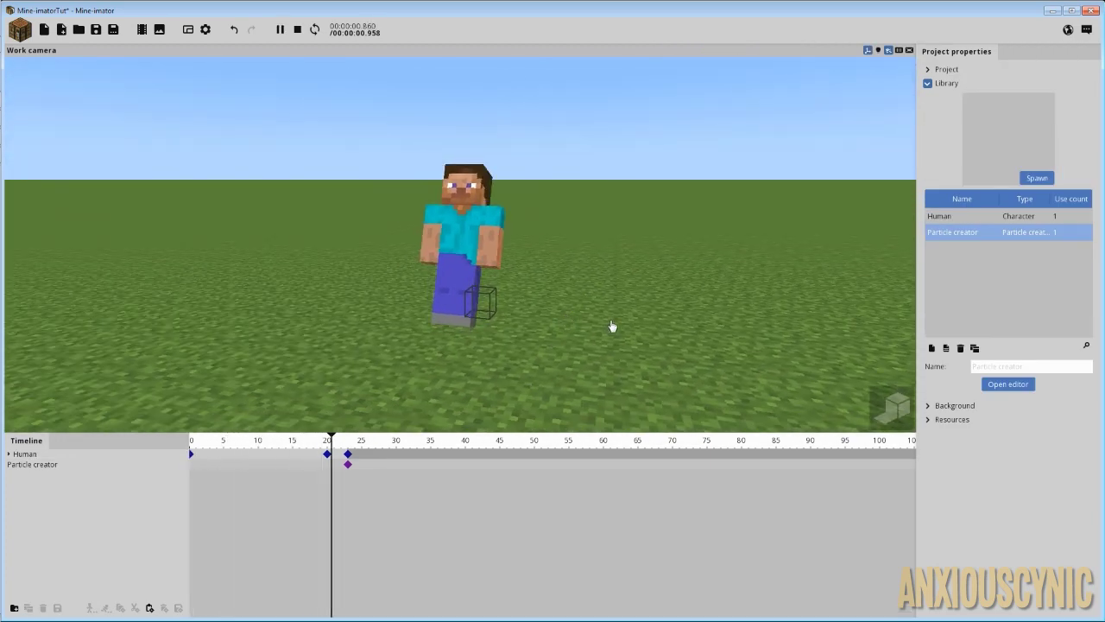
pyautogui.press('space')
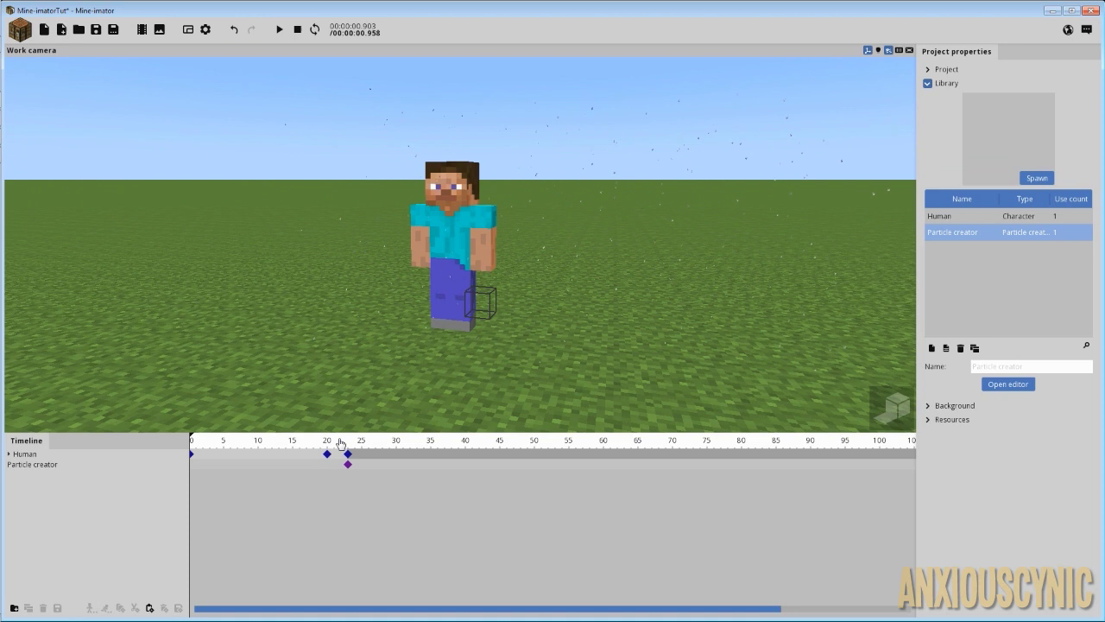
pyautogui.moveTo(340, 442); pyautogui.dragTo(376, 453)
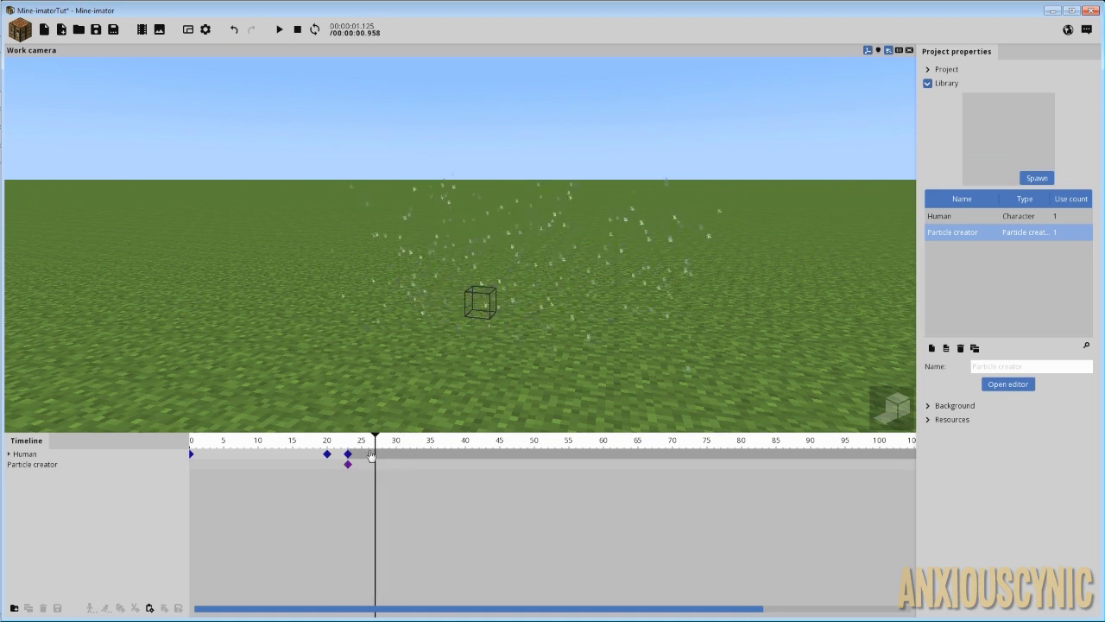
# - Go to the particle creator's keyframe at frame 23 and create a 3D diamond sword item there
pyautogui.click(347, 464)
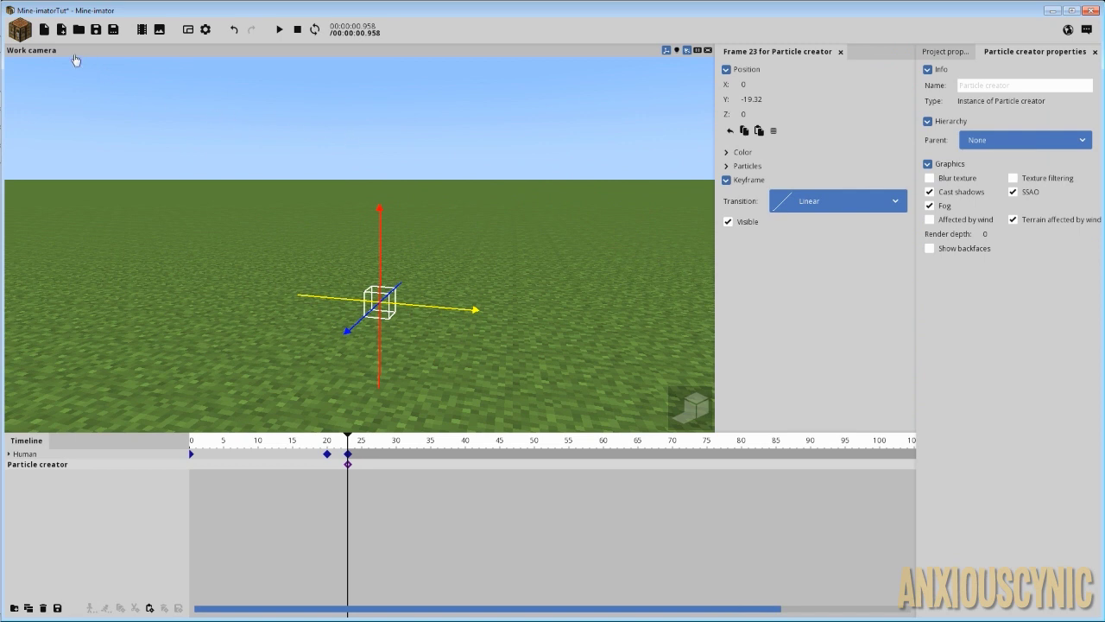
pyautogui.click(19, 29)
pyautogui.click(124, 65)
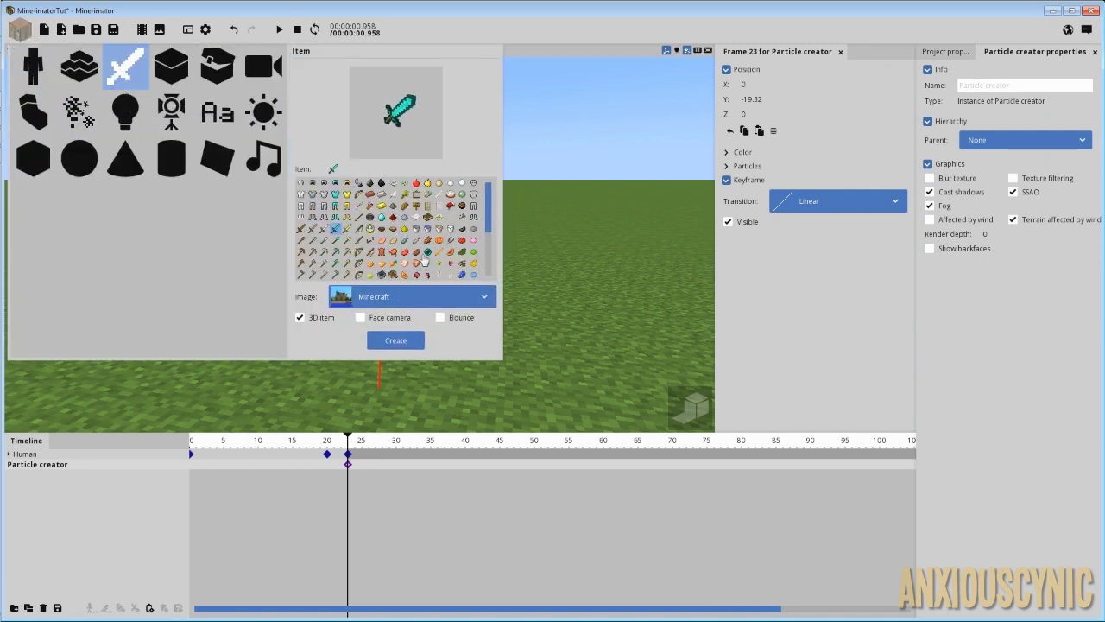
pyautogui.click(397, 342)
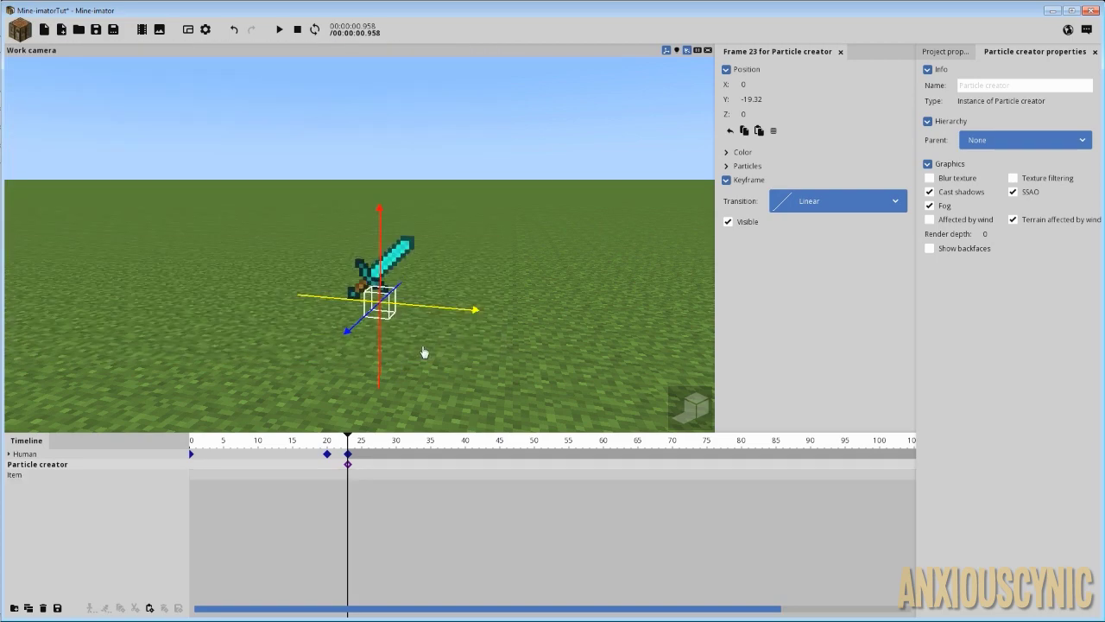
# - Keyframe the diamond sword at frame 23, rotated about -177° around Z and moved to about X -35.2, clear of the particle creator
pyautogui.moveTo(458, 278); pyautogui.dragTo(184, 288)
pyautogui.moveTo(346, 311); pyautogui.dragTo(464, 317, button='middle')
pyautogui.moveTo(463, 316); pyautogui.dragTo(440, 306)
pyautogui.click(399, 268)
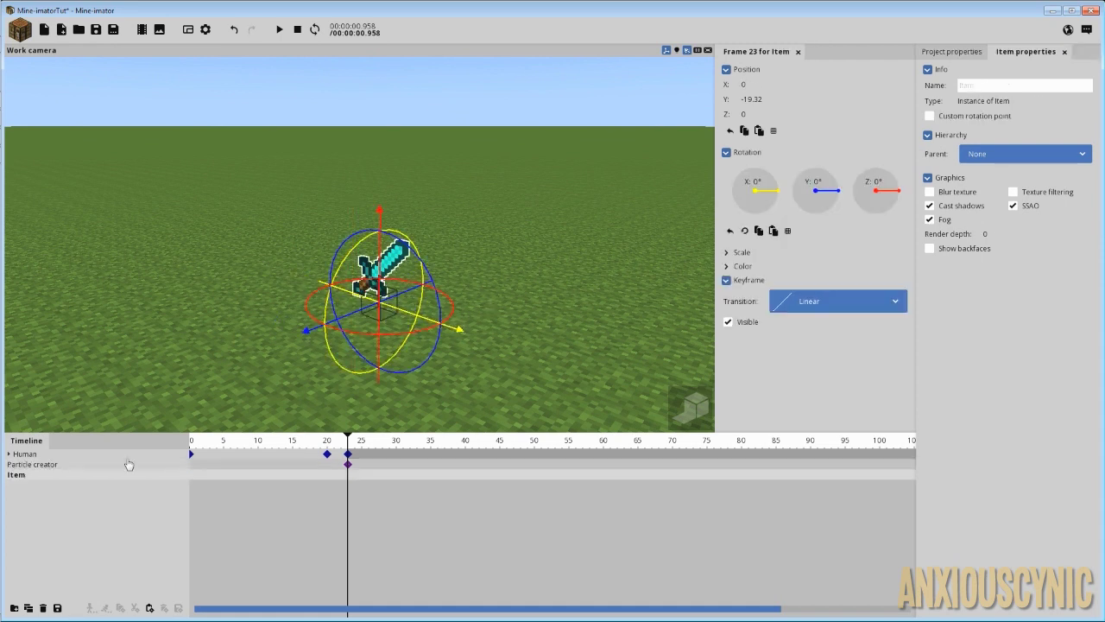
pyautogui.click(349, 477)
pyautogui.moveTo(504, 343); pyautogui.dragTo(471, 332, button='middle')
pyautogui.moveTo(436, 304); pyautogui.dragTo(137, 378)
pyautogui.moveTo(296, 304); pyautogui.dragTo(283, 321)
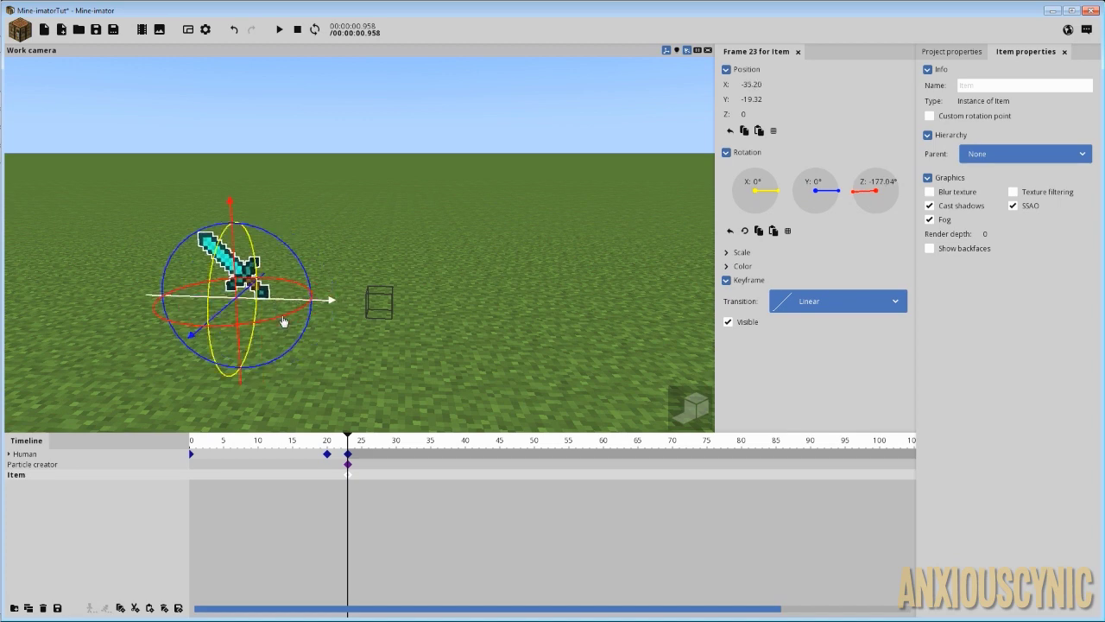
pyautogui.moveTo(421, 358); pyautogui.dragTo(418, 337)
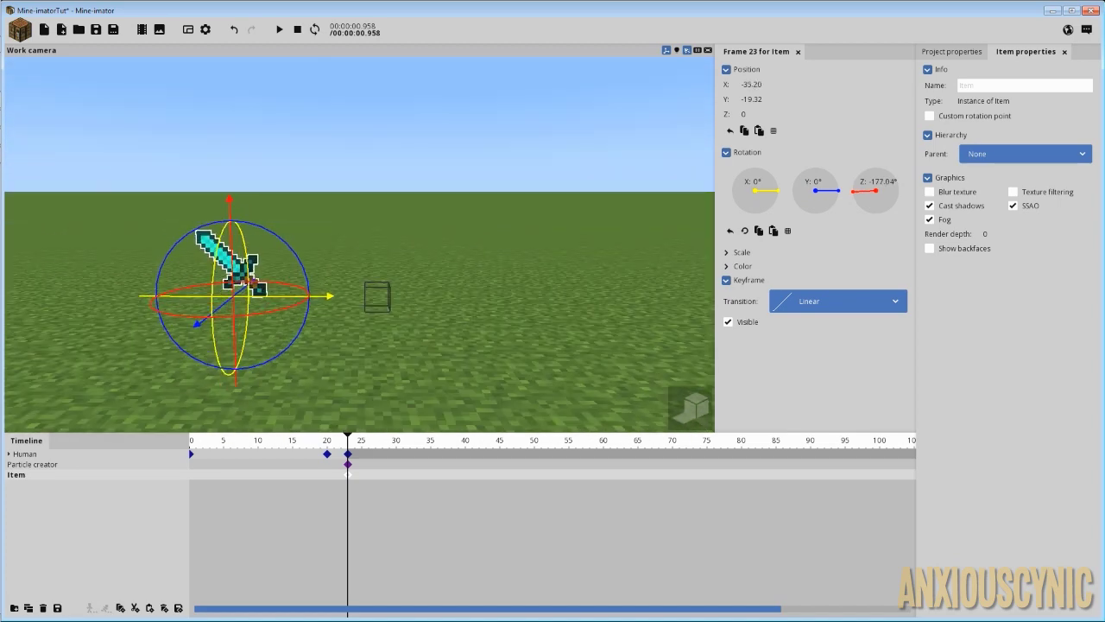
pyautogui.moveTo(325, 443); pyautogui.dragTo(347, 442)
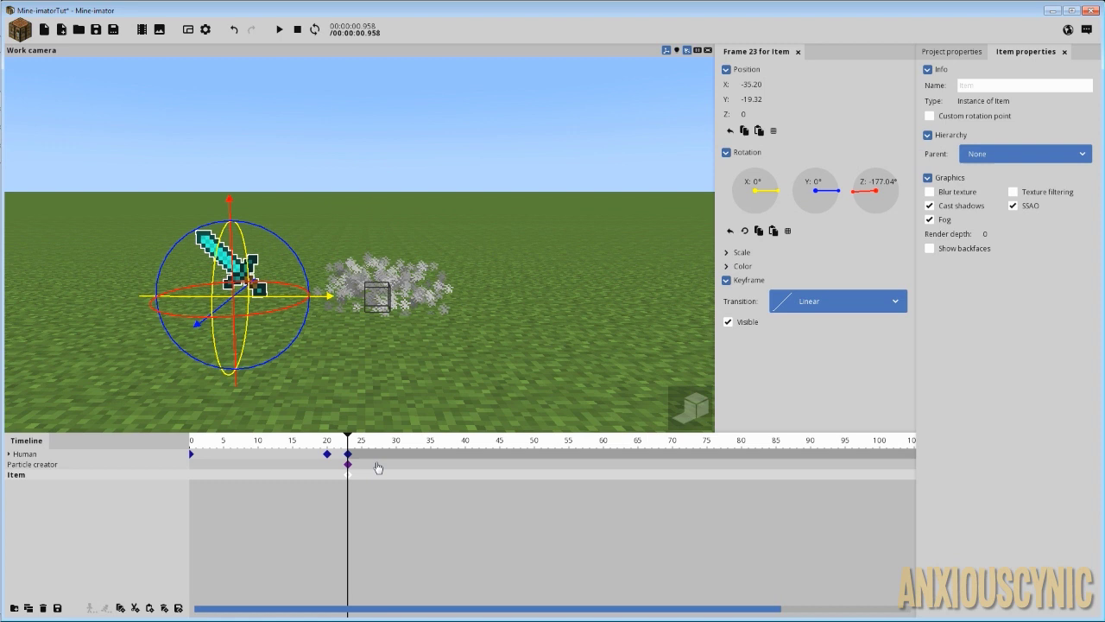
# - Create an iron shovel item with the 3D item option on
pyautogui.click(19, 30)
pyautogui.click(125, 66)
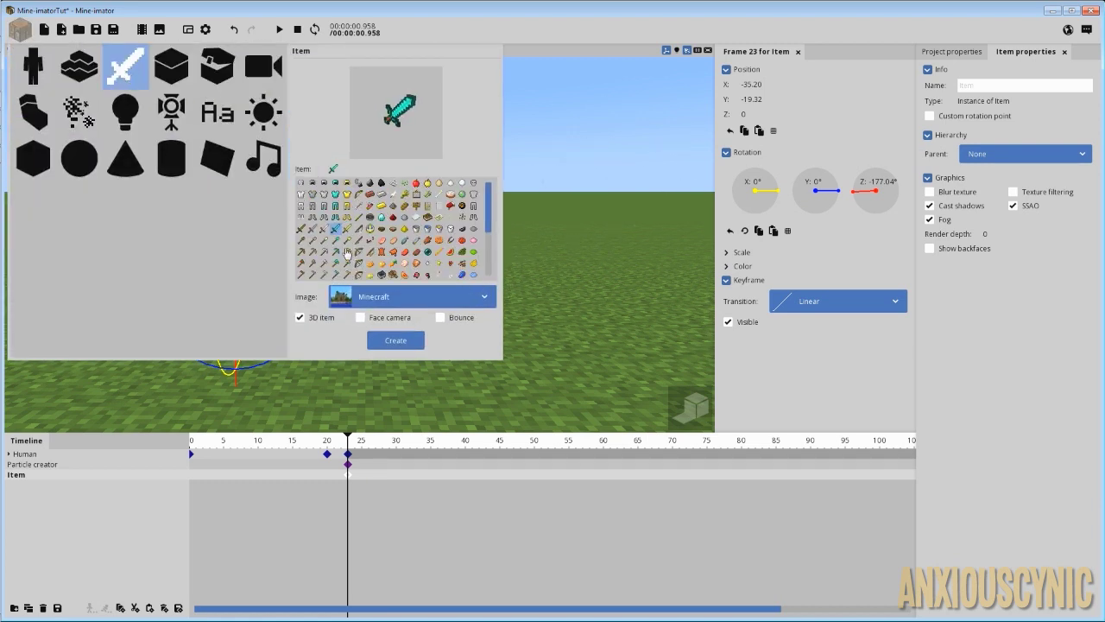
pyautogui.click(332, 240)
pyautogui.click(399, 340)
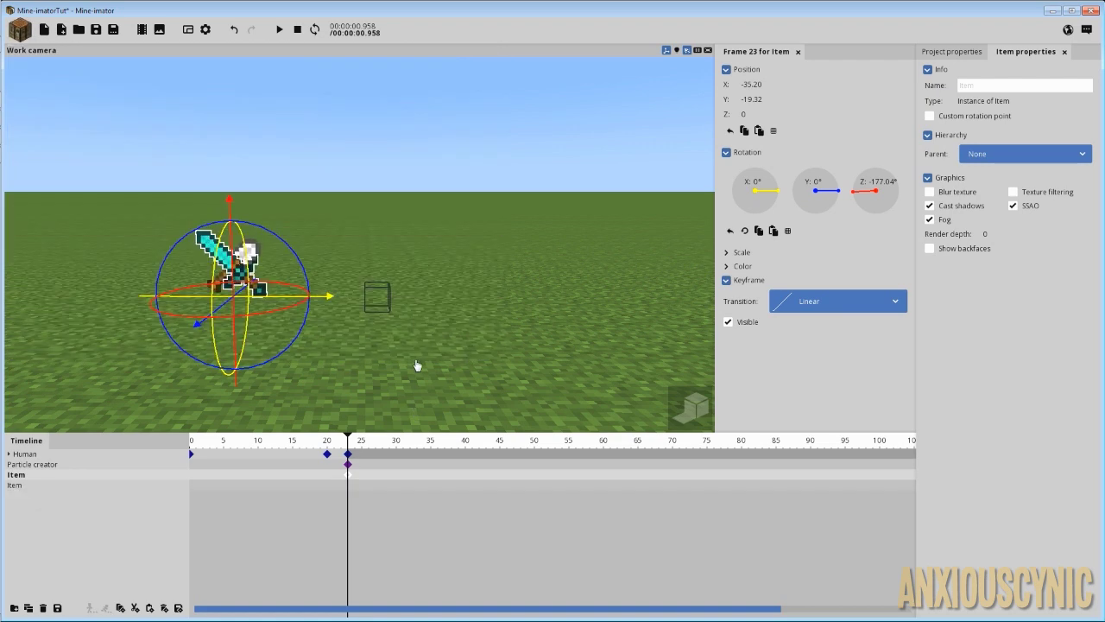
# - Place the shovel at about X 24.5, Y -57.6 and rotate it about -3.7° around Z at frame 23
pyautogui.click(41, 486)
pyautogui.moveTo(277, 296); pyautogui.dragTo(507, 322)
pyautogui.moveTo(543, 121); pyautogui.dragTo(558, 184)
pyautogui.scroll(-3, 558, 185)
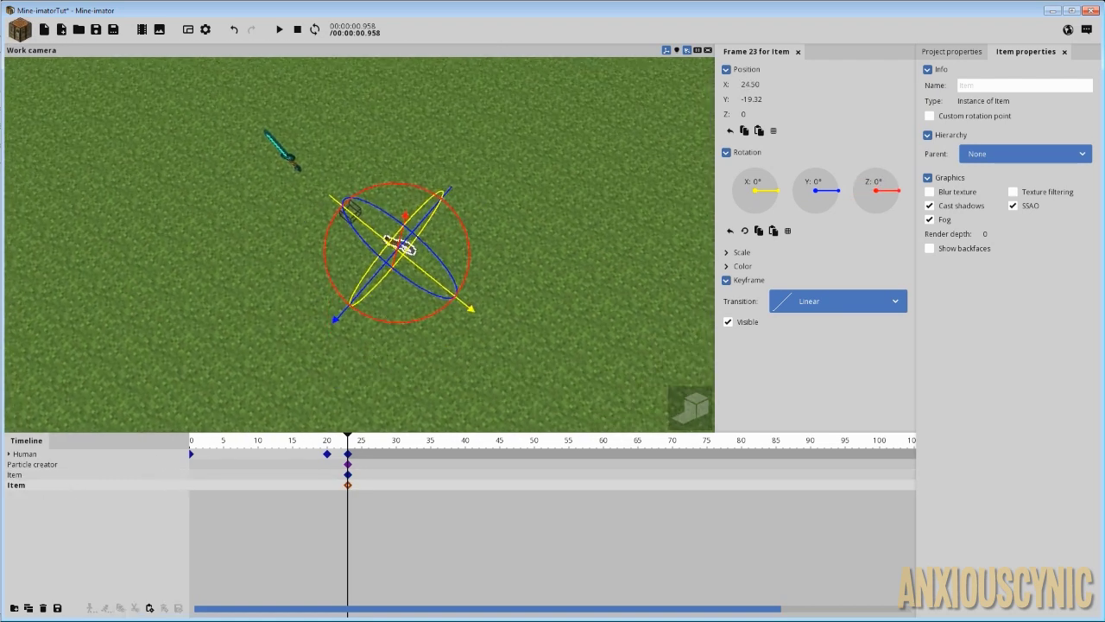
pyautogui.moveTo(470, 242); pyautogui.dragTo(443, 259)
pyautogui.moveTo(342, 336); pyautogui.dragTo(413, 272)
pyautogui.moveTo(545, 186)
pyautogui.mouseDown()
pyautogui.moveTo(444, 130)
pyautogui.moveTo(420, 147)
pyautogui.moveTo(558, 190)
pyautogui.mouseUp()
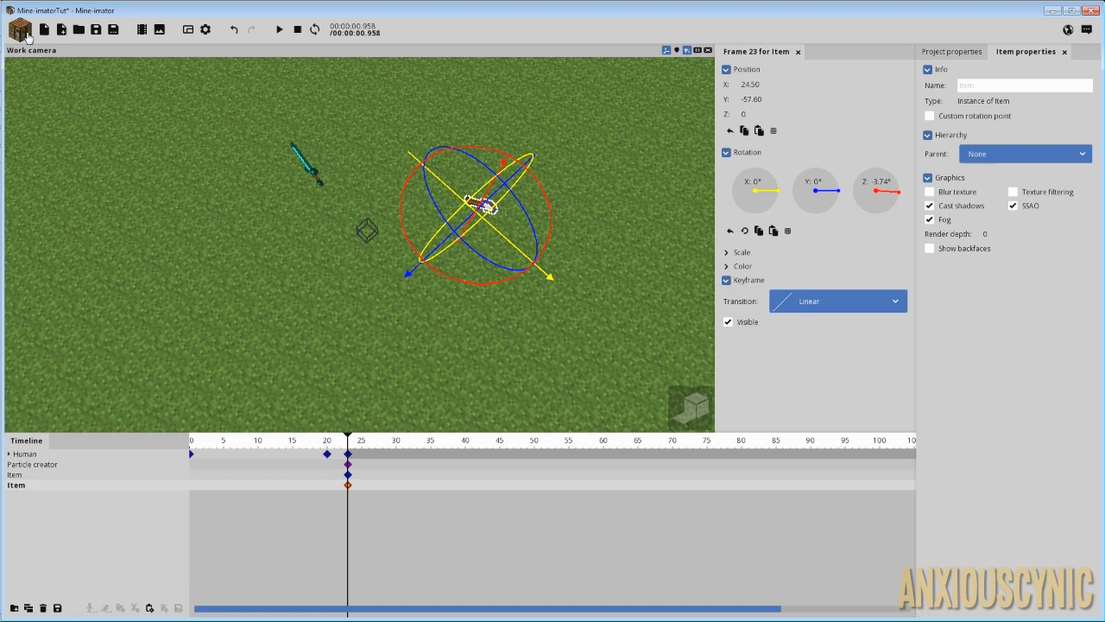
# - Start creating another item and browse the item list for the next object to scatter
pyautogui.click(19, 29)
pyautogui.click(125, 66)
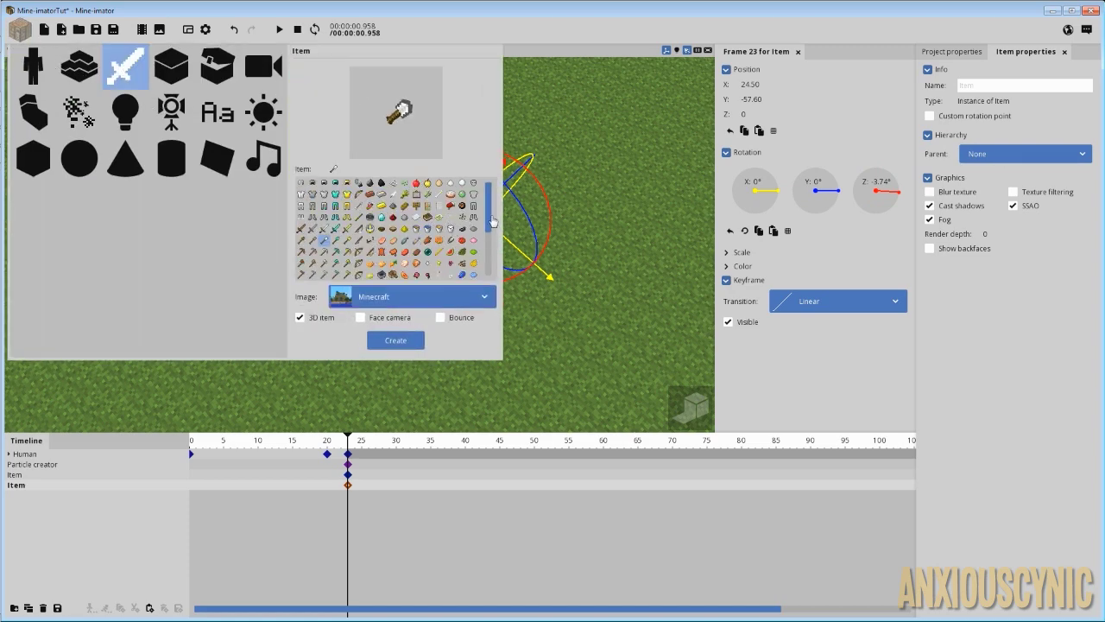
pyautogui.scroll(-3, 491, 225)
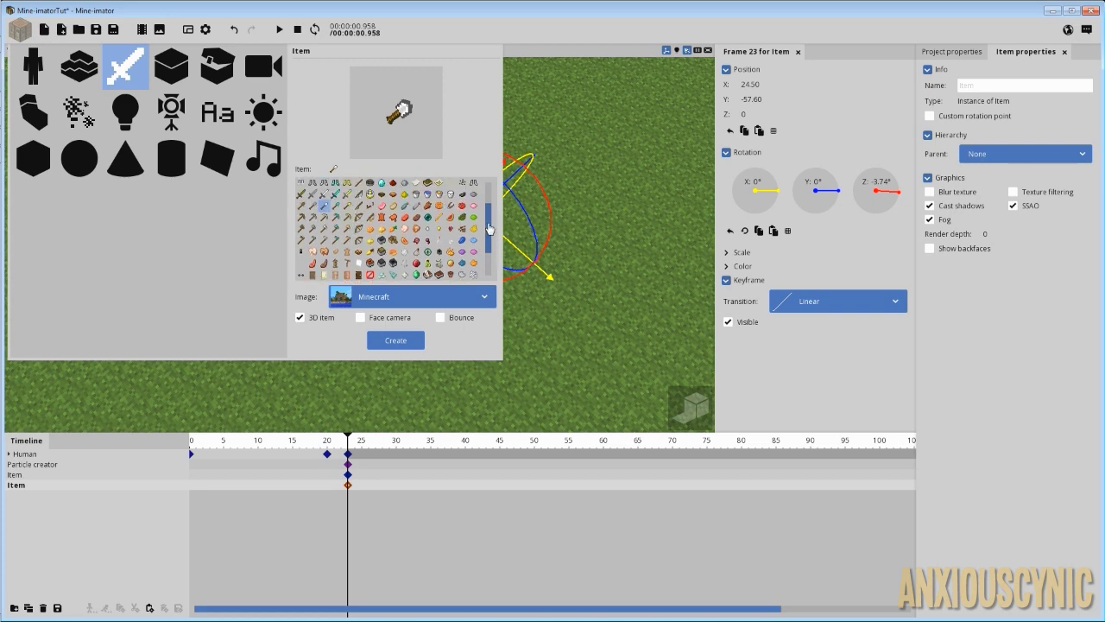
pyautogui.scroll(3, 489, 228)
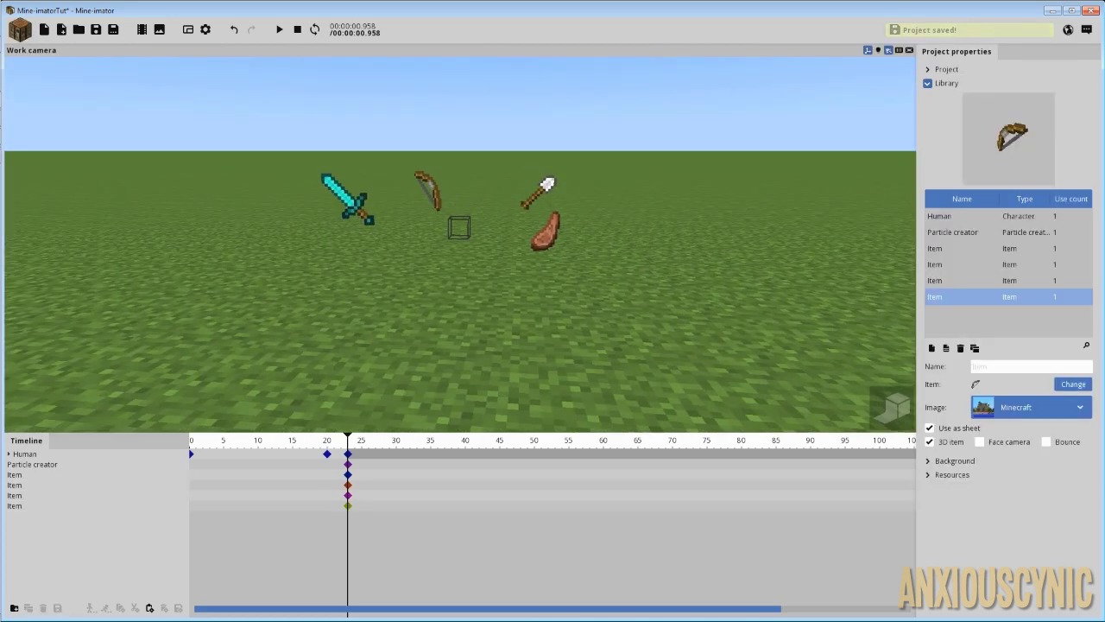
# - Inspect the four scattered items from several angles and compare the scale of the meat and the diamond sword
pyautogui.moveTo(599, 209); pyautogui.dragTo(581, 298)
pyautogui.moveTo(580, 298); pyautogui.dragTo(567, 331, button='right')
pyautogui.moveTo(561, 376); pyautogui.dragTo(658, 264, button='middle')
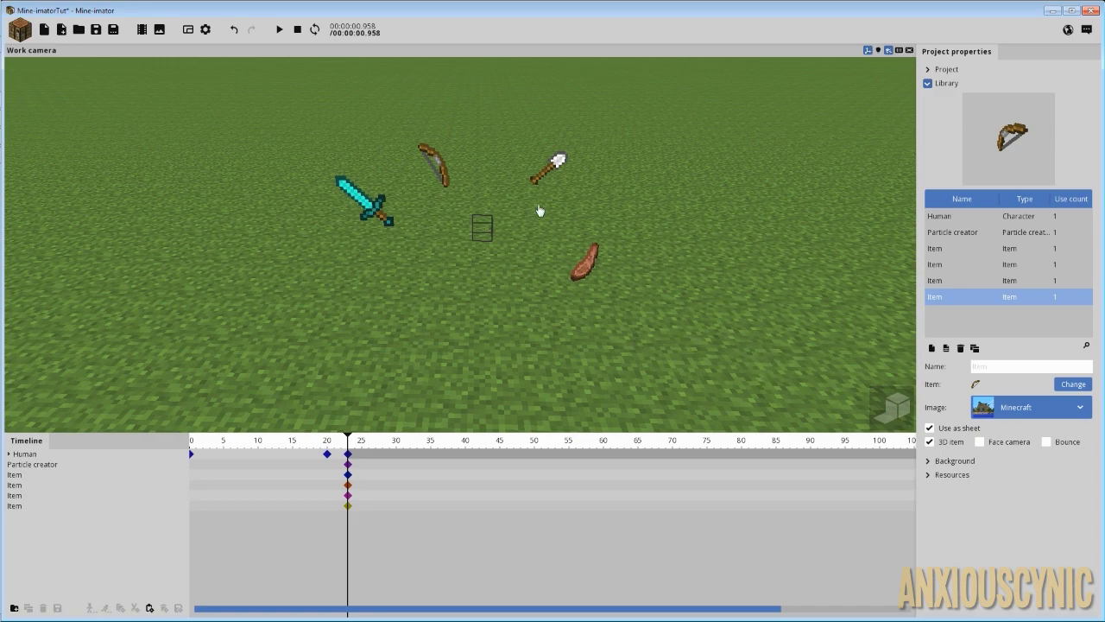
pyautogui.moveTo(615, 363); pyautogui.dragTo(612, 311)
pyautogui.moveTo(612, 311); pyautogui.dragTo(614, 307, button='right')
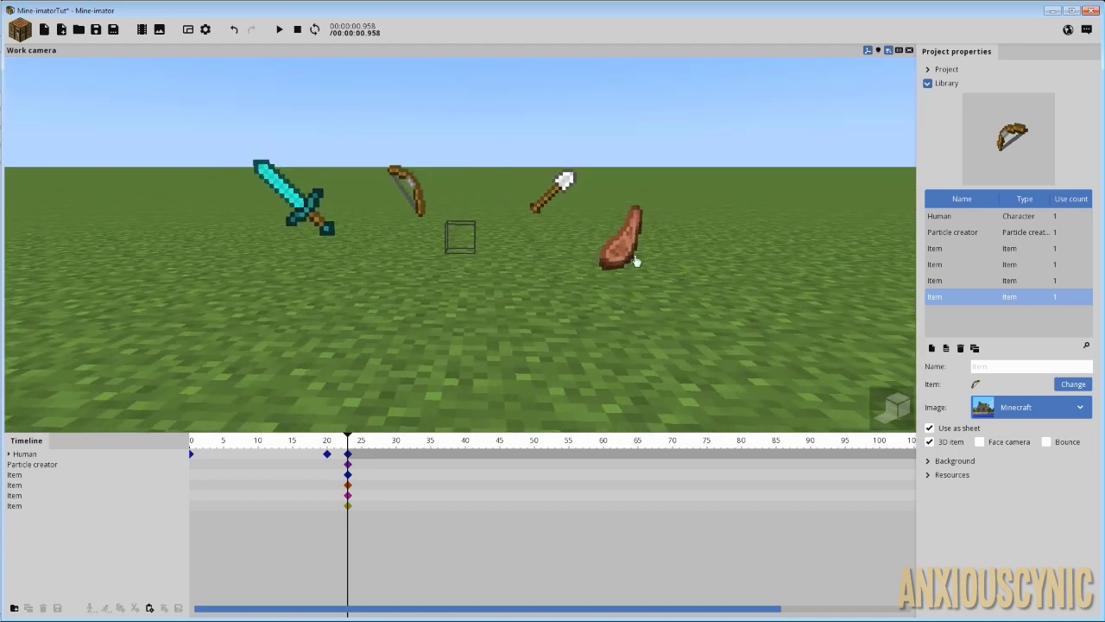
pyautogui.click(610, 249)
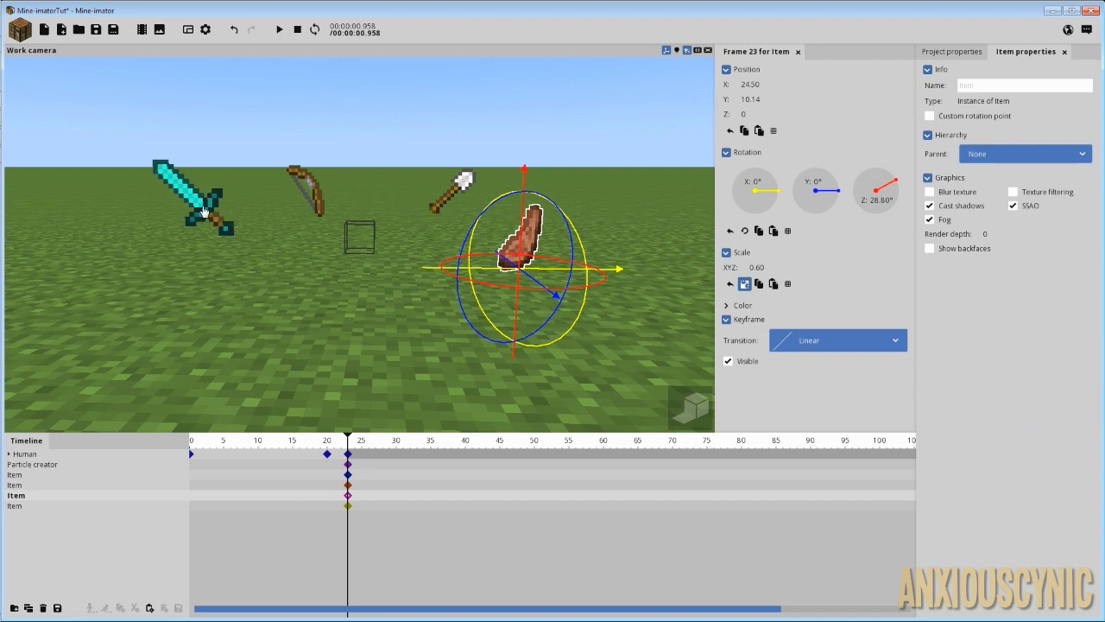
pyautogui.click(205, 210)
pyautogui.moveTo(752, 267); pyautogui.dragTo(756, 267)
pyautogui.rightClick(754, 267)
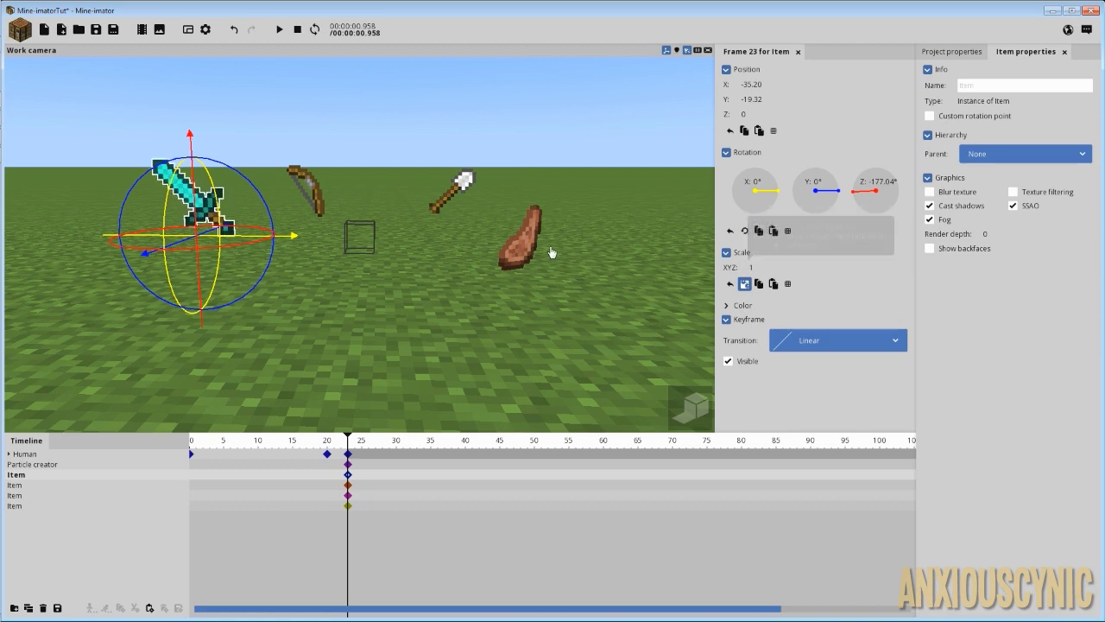
pyautogui.click(527, 249)
pyautogui.moveTo(552, 281)
pyautogui.mouseDown()
pyautogui.moveTo(449, 285)
pyautogui.moveTo(518, 306)
pyautogui.moveTo(553, 298)
pyautogui.mouseUp()
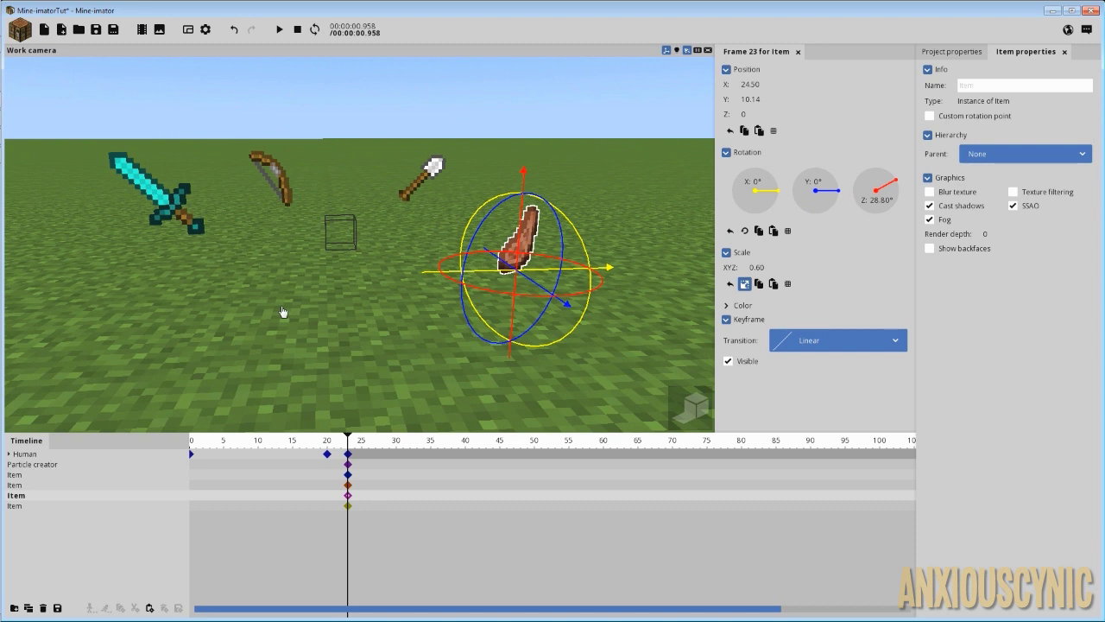
# - Turn on Bounce for the sword, shovel, meat and bow items in the library and save the project
pyautogui.click(375, 404)
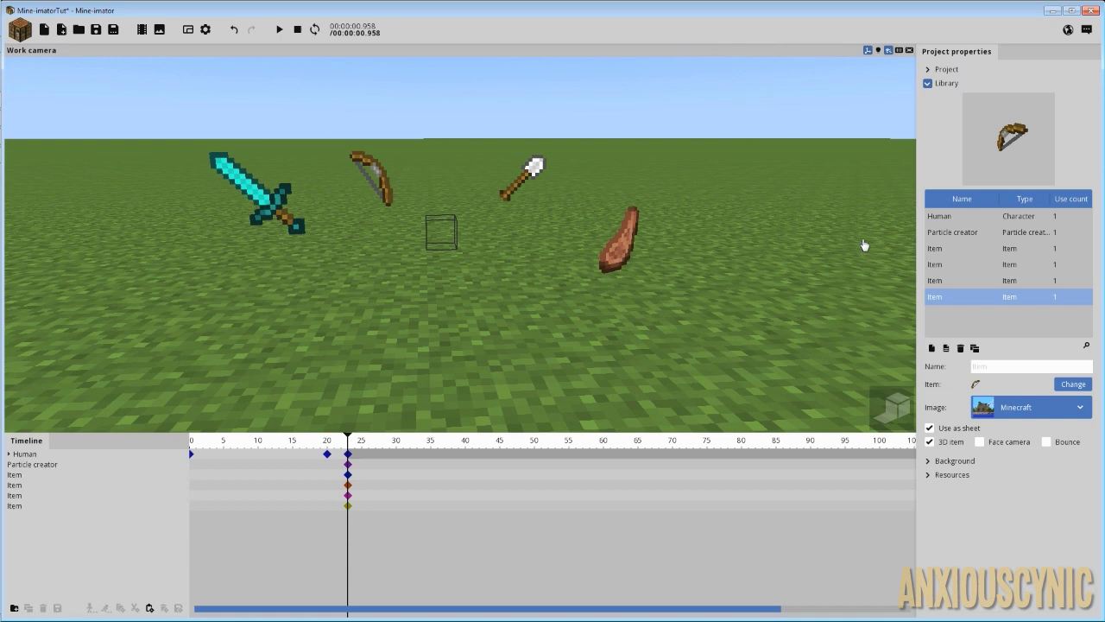
pyautogui.click(963, 248)
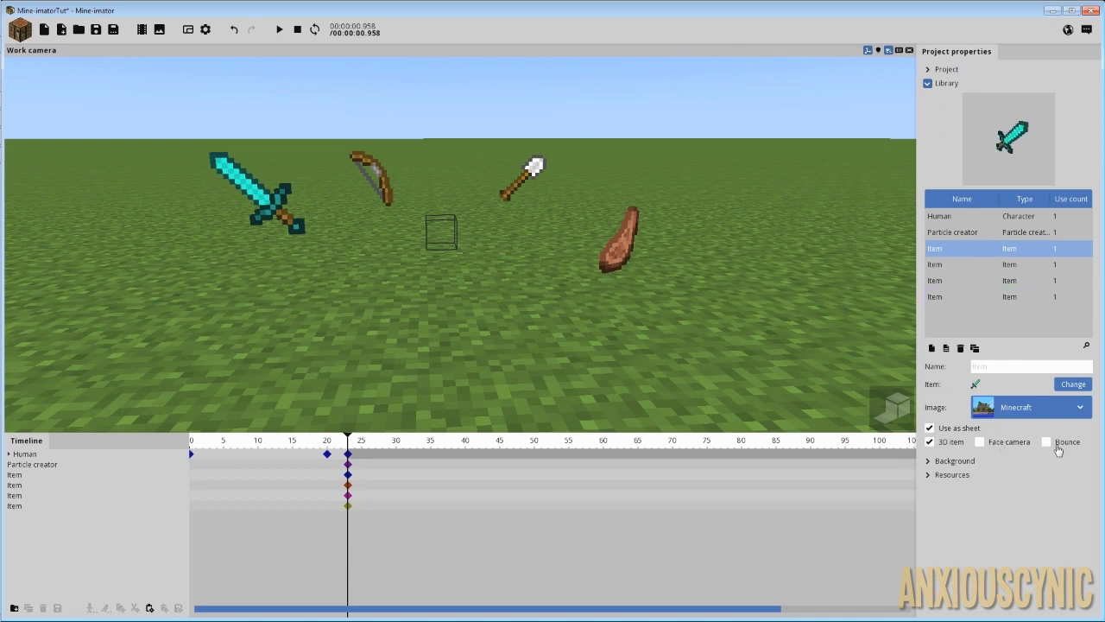
pyautogui.click(1047, 443)
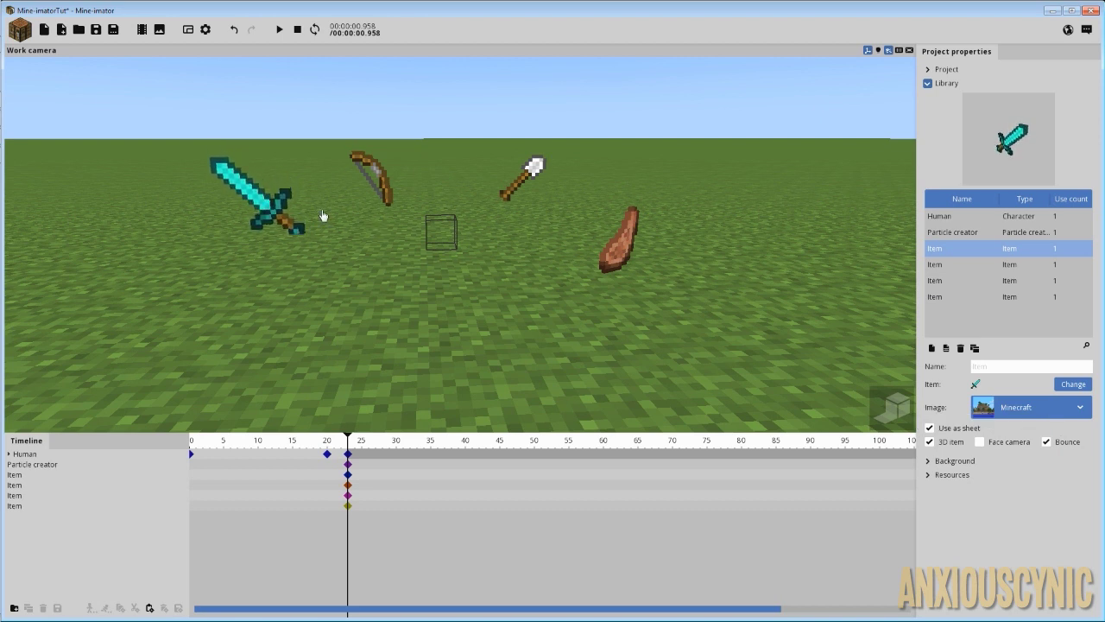
pyautogui.click(981, 265)
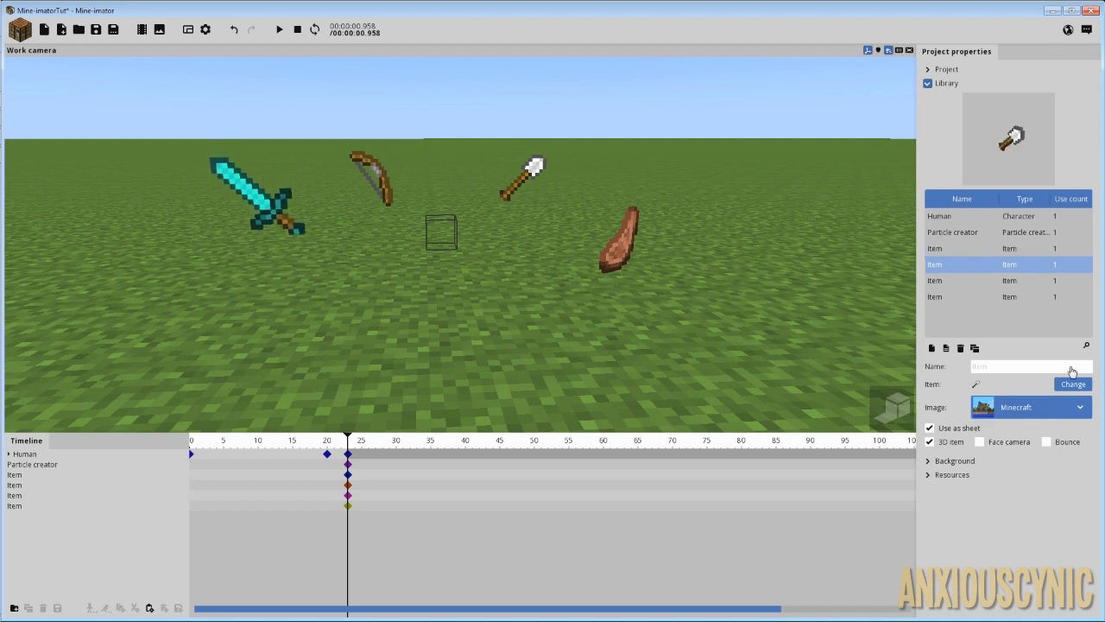
pyautogui.click(1068, 444)
pyautogui.click(940, 280)
pyautogui.click(1060, 443)
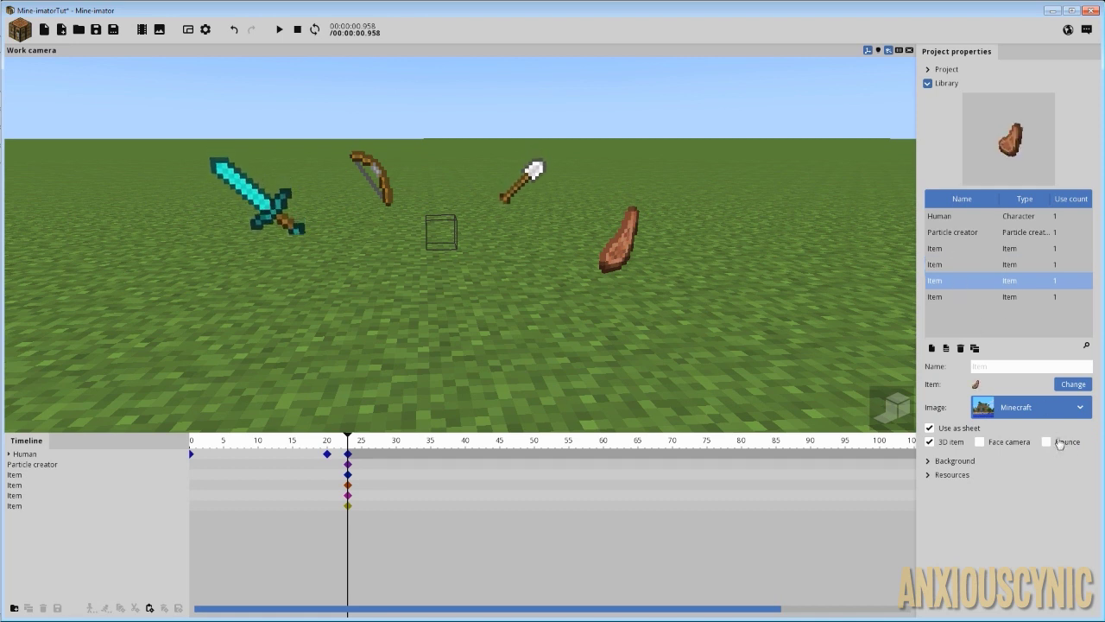
pyautogui.click(940, 297)
pyautogui.click(1047, 442)
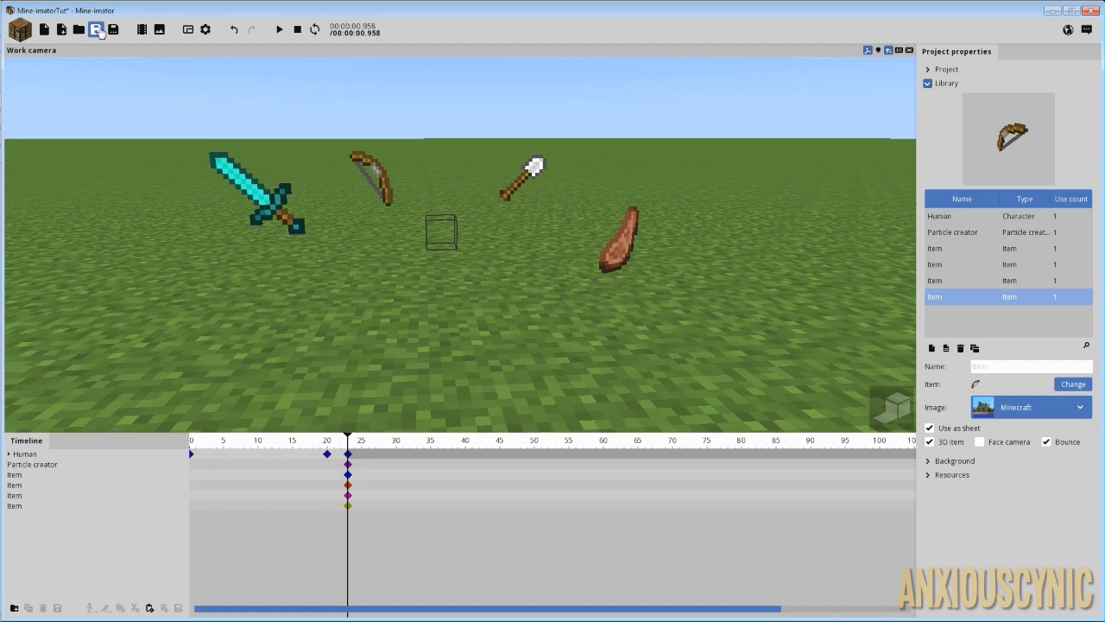
pyautogui.click(96, 29)
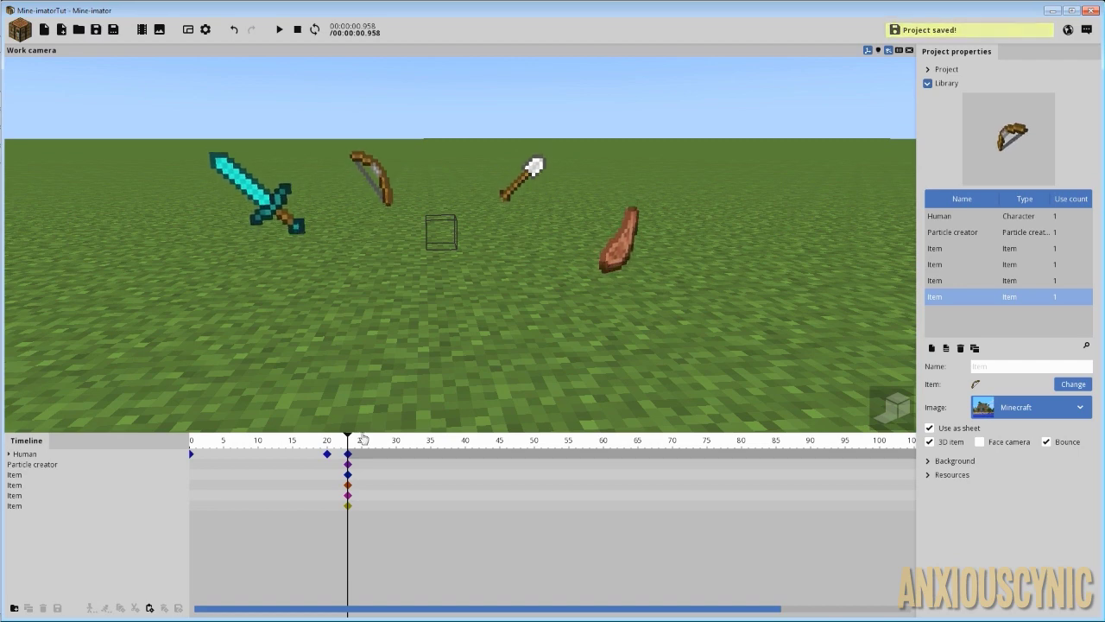
# - Play the animation from frame 0 to review the character's death with the scattered items
pyautogui.moveTo(354, 440); pyautogui.dragTo(171, 429)
pyautogui.moveTo(503, 305); pyautogui.dragTo(504, 256, button='right')
pyautogui.scroll(-3, 503, 305)
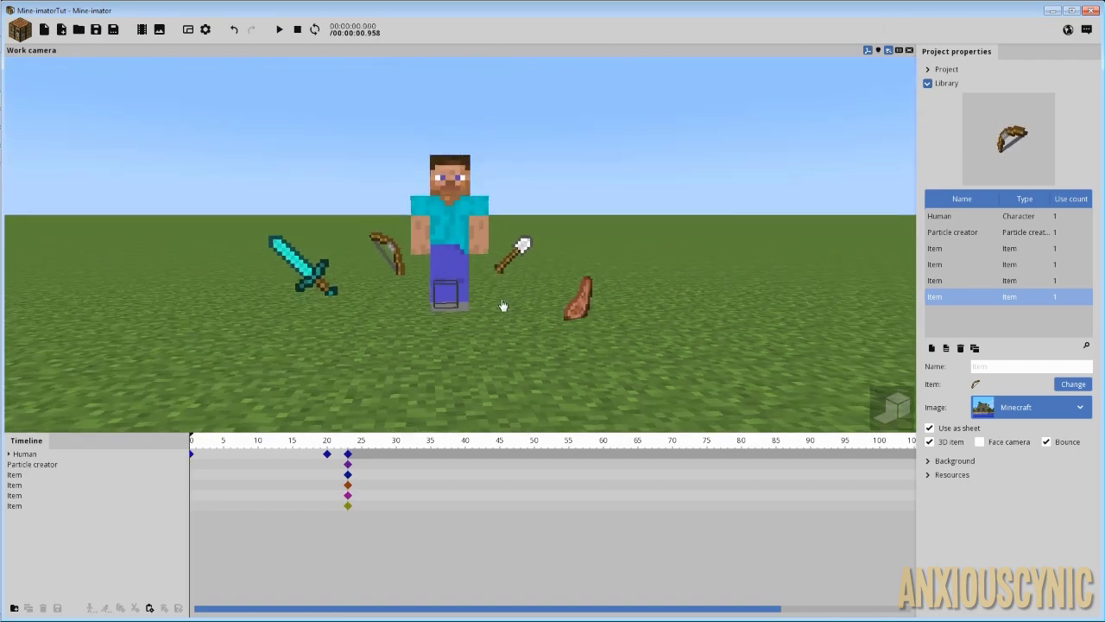
pyautogui.press('space')
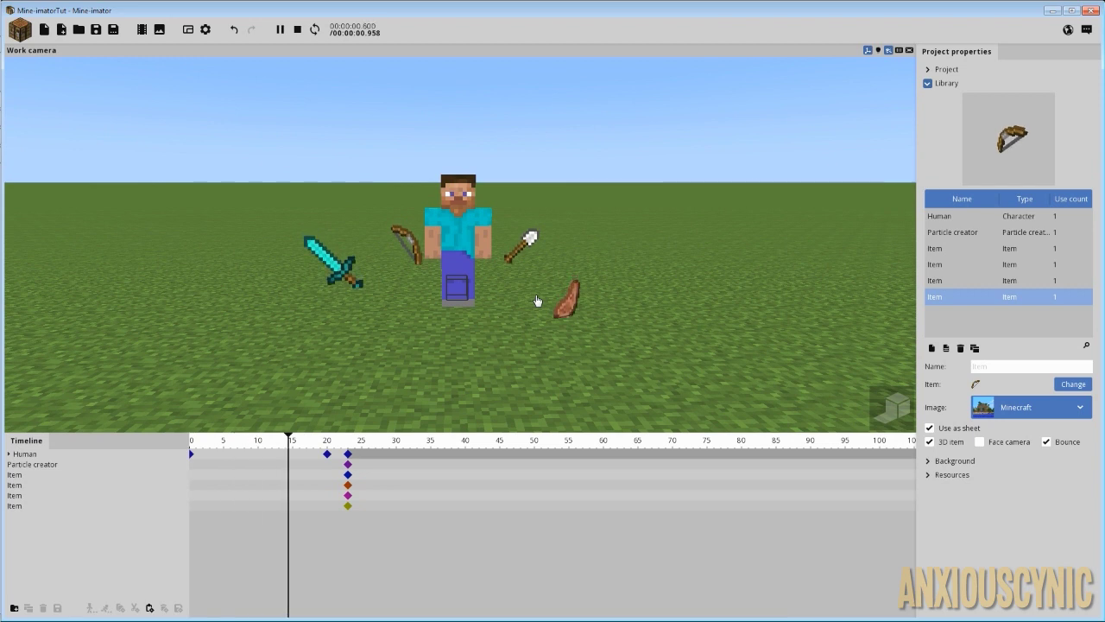
pyautogui.press('space')
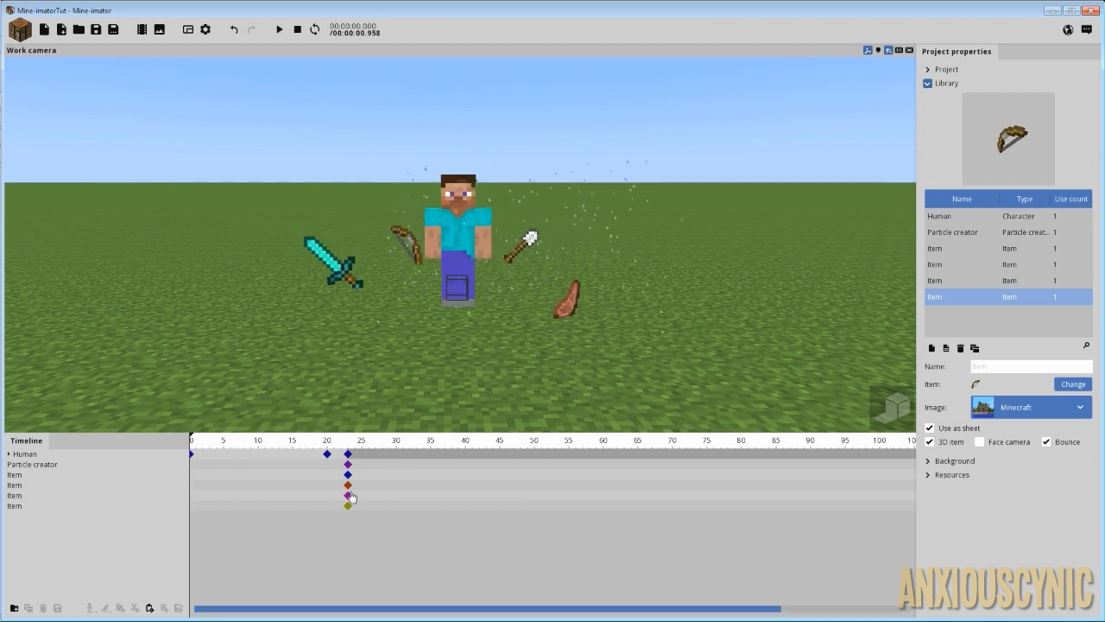
# - Add keyframes at frame 0 for the particle creator and each of the four items
pyautogui.click(209, 466)
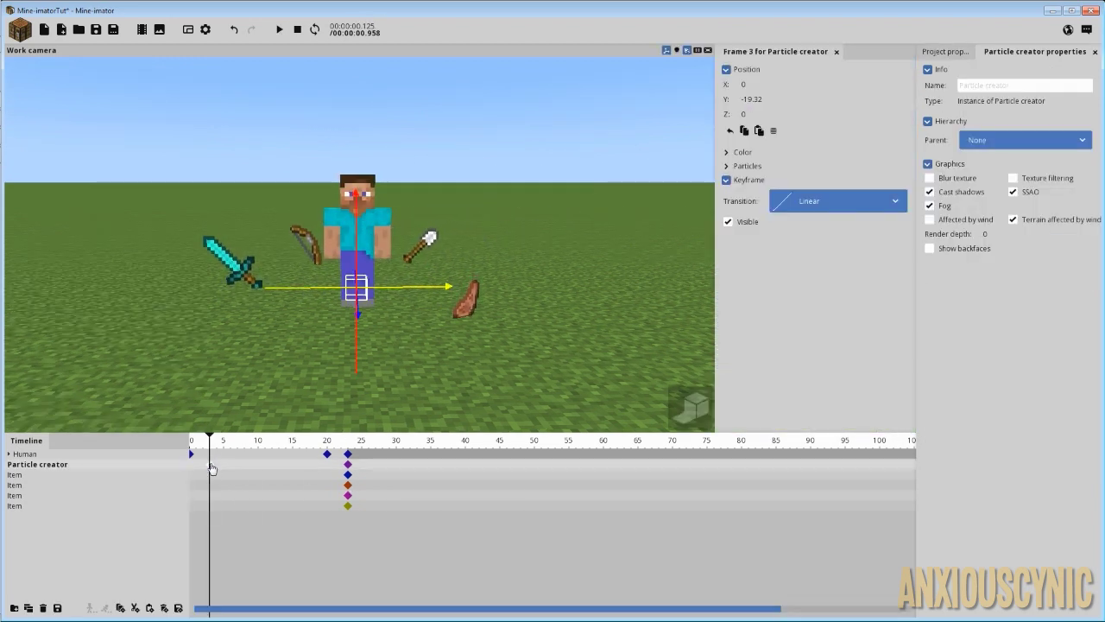
pyautogui.click(197, 474)
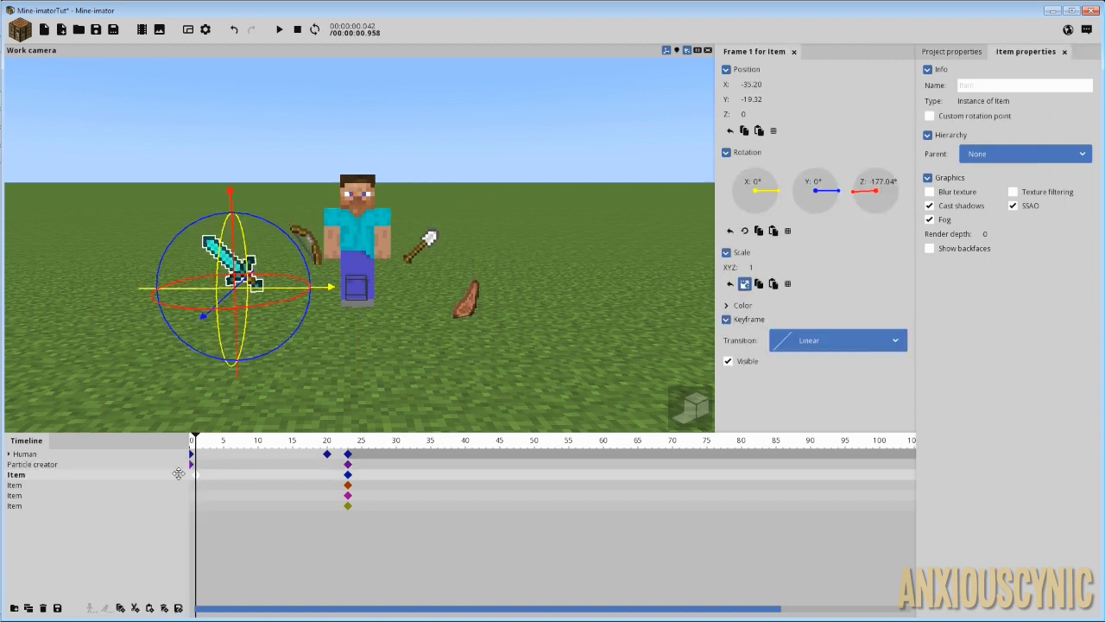
pyautogui.click(200, 486)
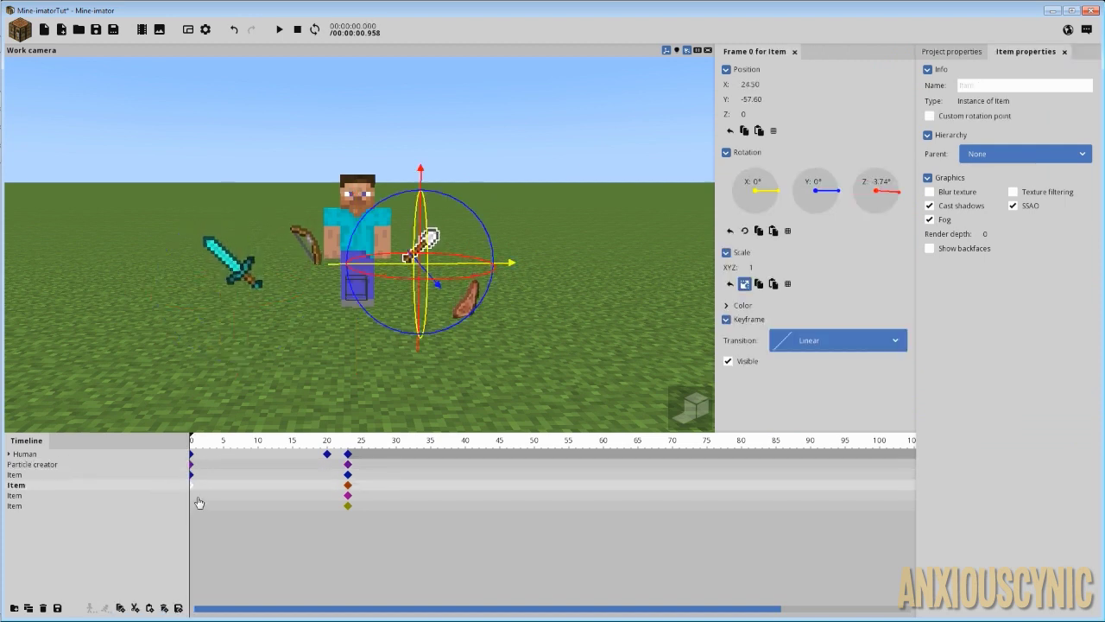
pyautogui.click(197, 497)
pyautogui.click(199, 506)
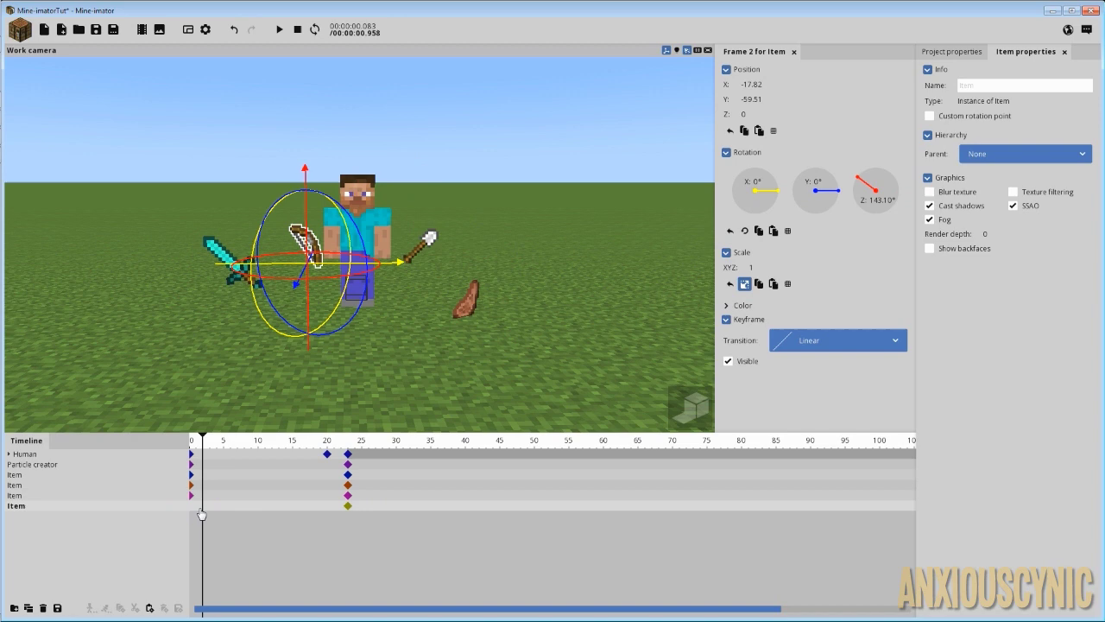
pyautogui.moveTo(199, 506); pyautogui.dragTo(156, 506)
# - Remove the particle creator's frame 0 keyframe, and make all four items invisible at frame 0
pyautogui.click(194, 467)
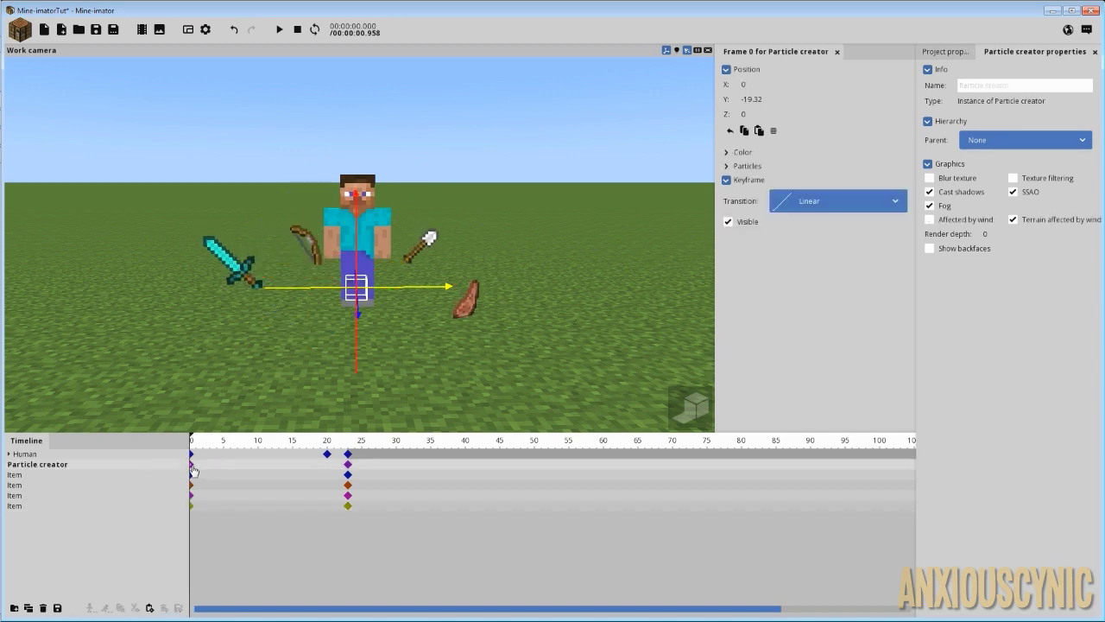
pyautogui.moveTo(217, 474); pyautogui.dragTo(227, 531)
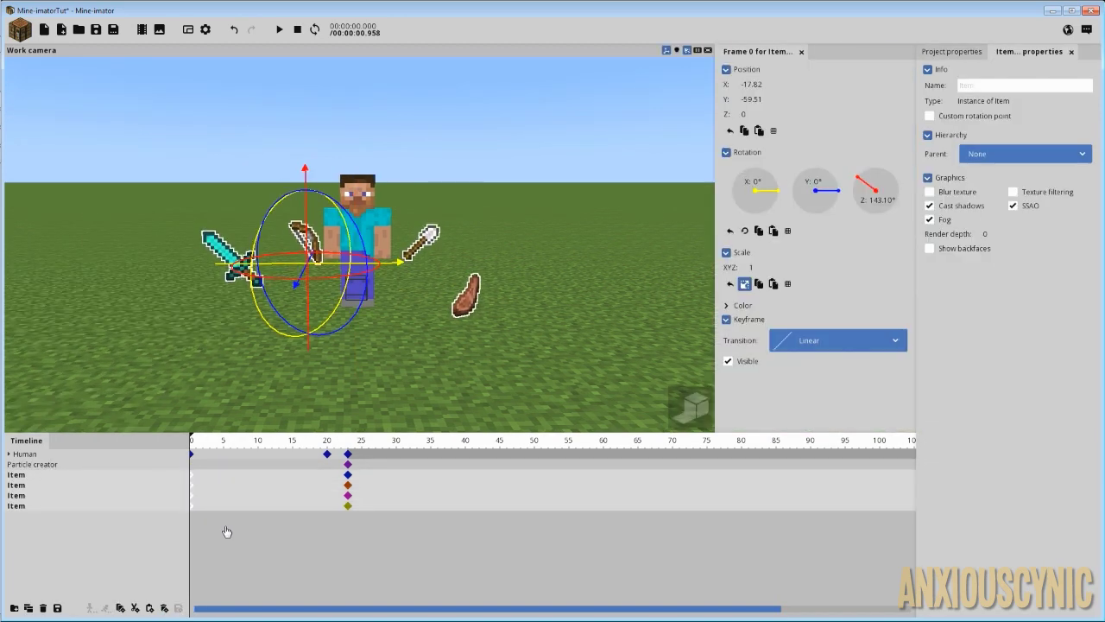
pyautogui.click(750, 364)
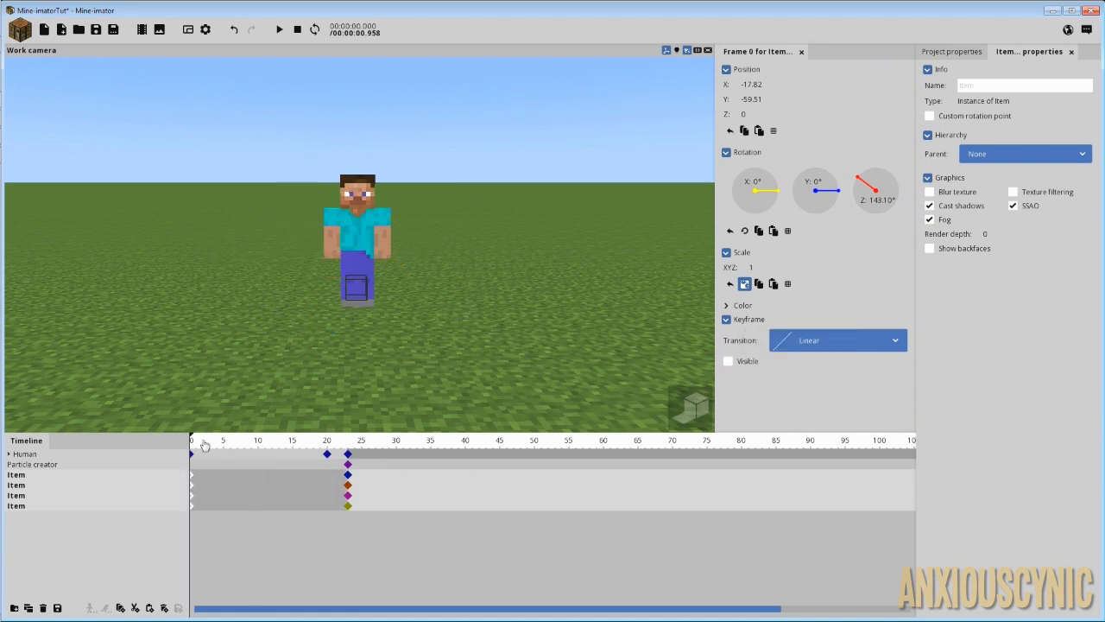
pyautogui.press('space')
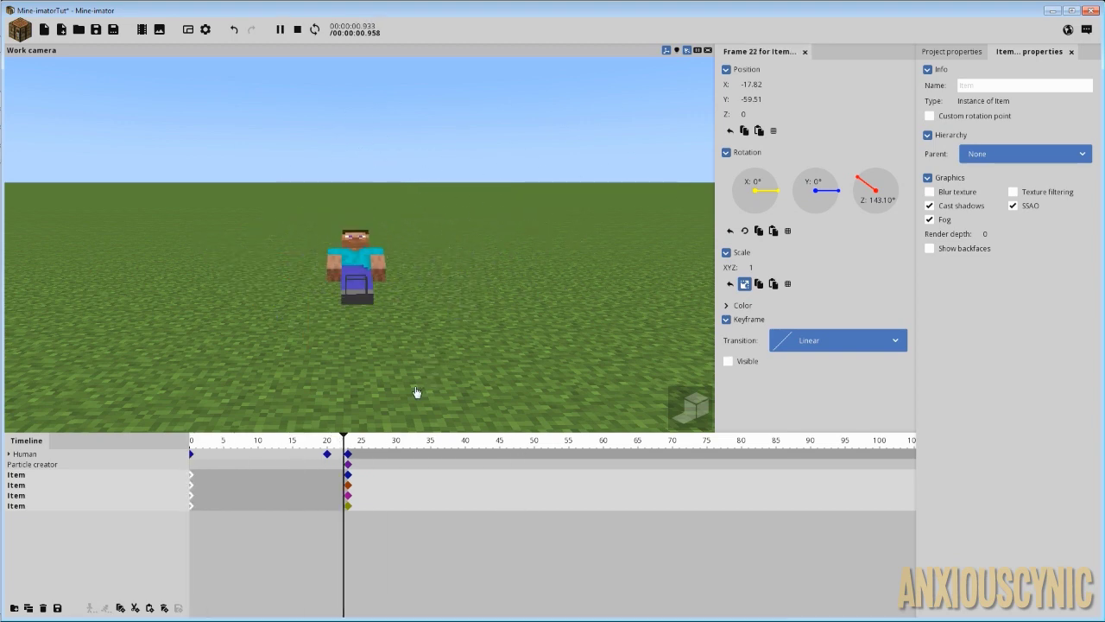
pyautogui.press('space')
# - Copy the four items' frame 23 keyframes to frame 45
pyautogui.moveTo(345, 451); pyautogui.dragTo(469, 458)
pyautogui.moveTo(509, 313); pyautogui.dragTo(511, 338)
pyautogui.scroll(3, 510, 337)
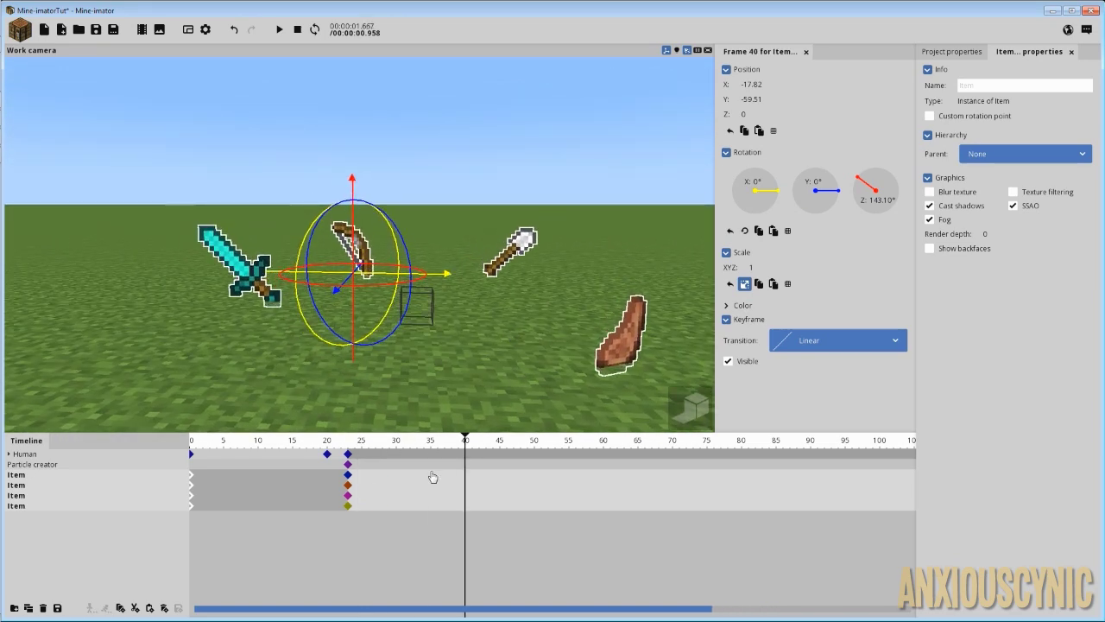
pyautogui.moveTo(375, 472); pyautogui.dragTo(347, 518)
pyautogui.hotkey('ctrl', 'v')
pyautogui.moveTo(549, 485); pyautogui.dragTo(499, 481)
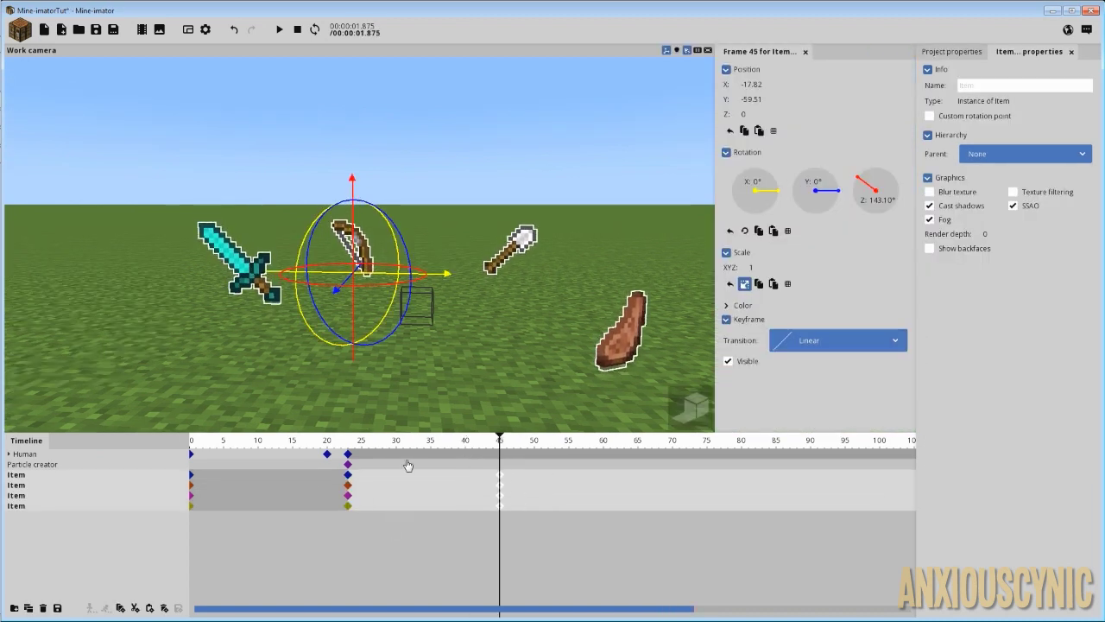
# - Reset the X and Y positions of all four items to 0 in their frame 23 keyframes
pyautogui.click(348, 475)
pyautogui.moveTo(368, 475); pyautogui.dragTo(344, 522)
pyautogui.moveTo(756, 104); pyautogui.dragTo(761, 103)
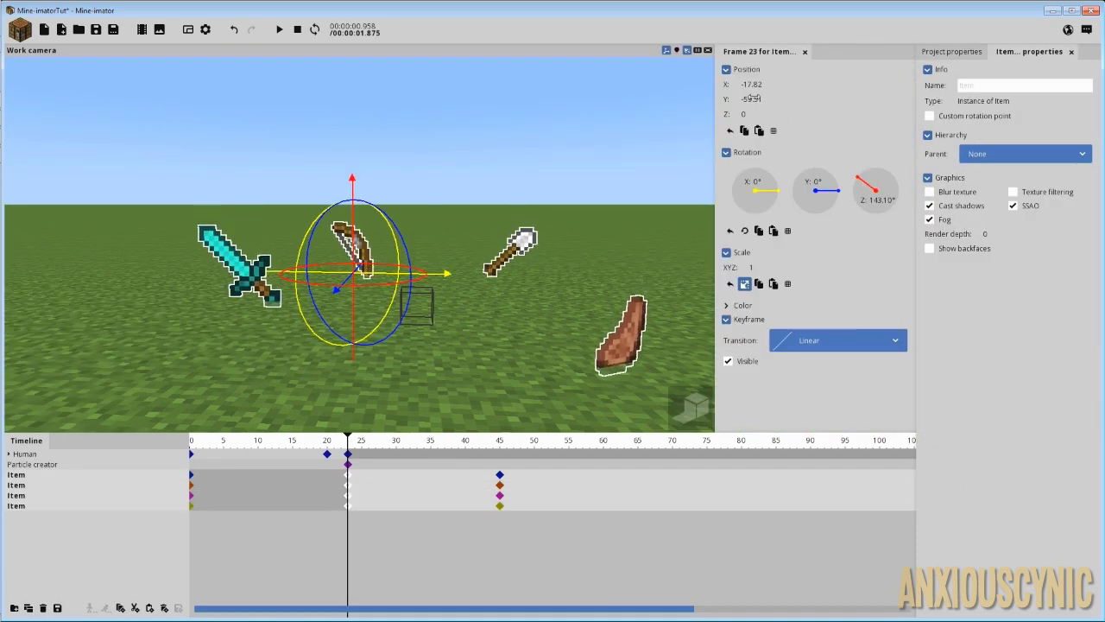
pyautogui.rightClick(757, 102)
pyautogui.rightClick(753, 86)
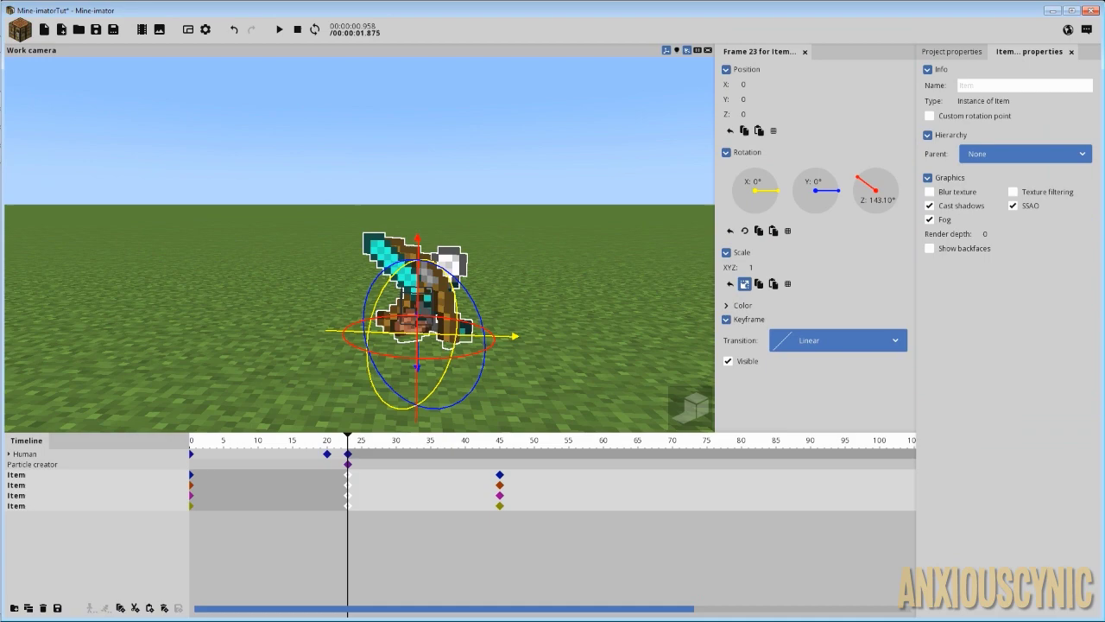
# - Move the four stacked items back to Y -20 at frame 23, where the fallen character vanishes
pyautogui.moveTo(604, 227); pyautogui.dragTo(510, 259)
pyautogui.moveTo(385, 339); pyautogui.dragTo(406, 440, button='right')
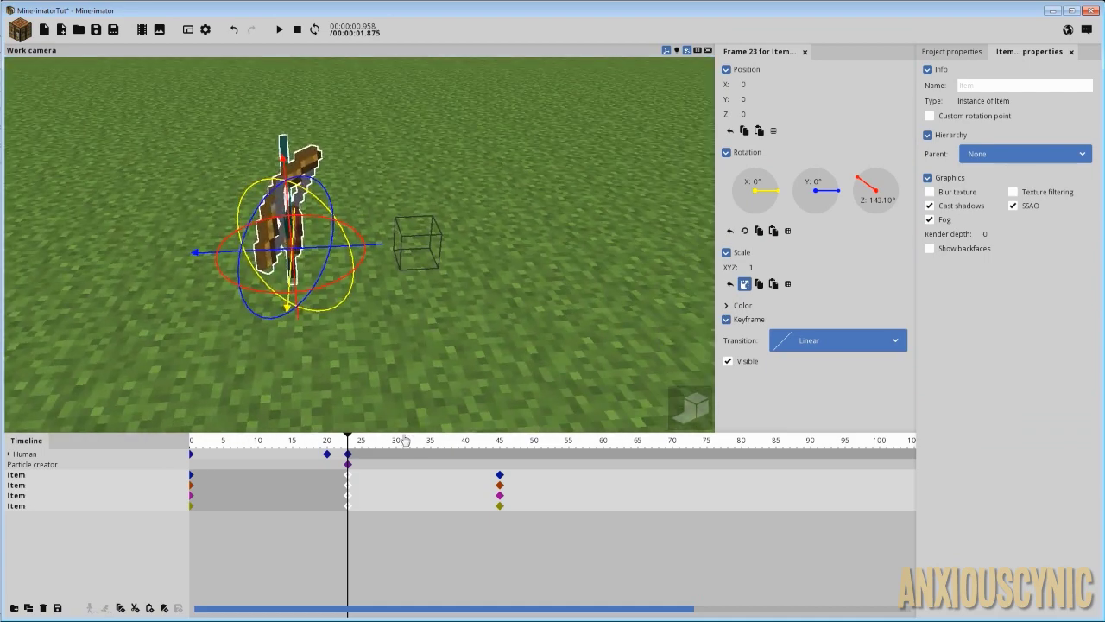
pyautogui.moveTo(348, 441)
pyautogui.mouseDown()
pyautogui.moveTo(357, 442)
pyautogui.moveTo(309, 445)
pyautogui.moveTo(348, 458)
pyautogui.mouseUp()
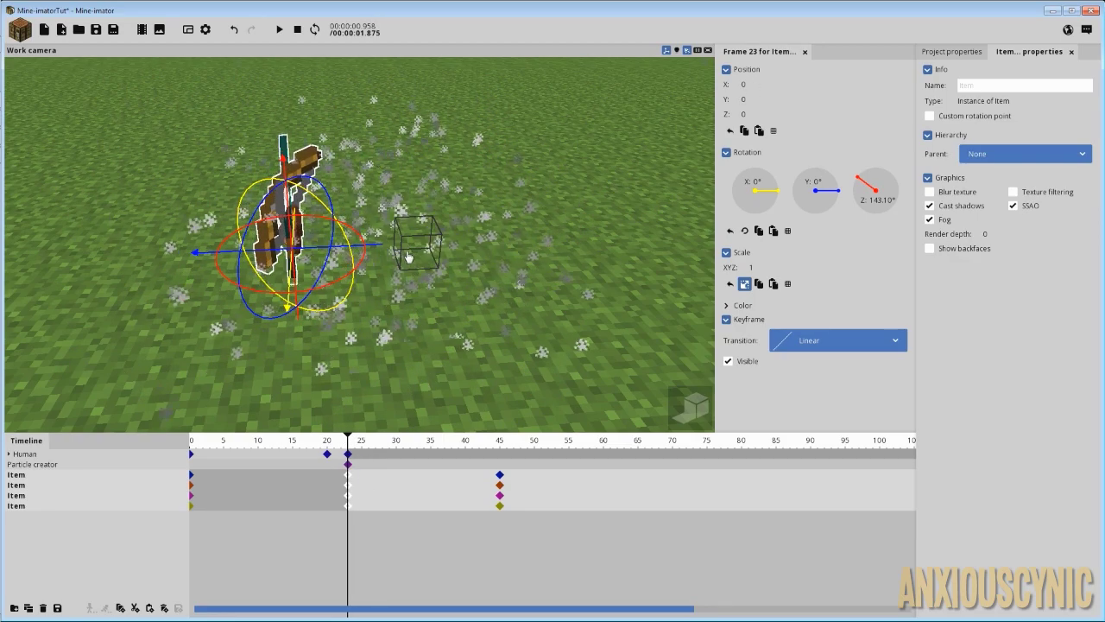
pyautogui.moveTo(376, 250); pyautogui.dragTo(429, 263)
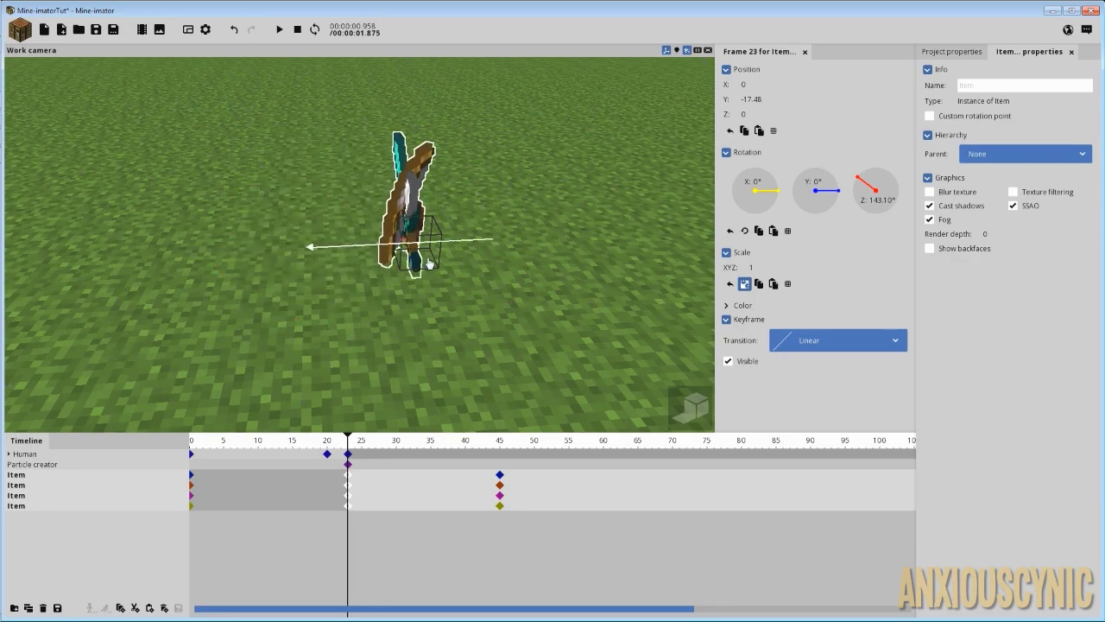
pyautogui.moveTo(301, 299); pyautogui.dragTo(544, 253)
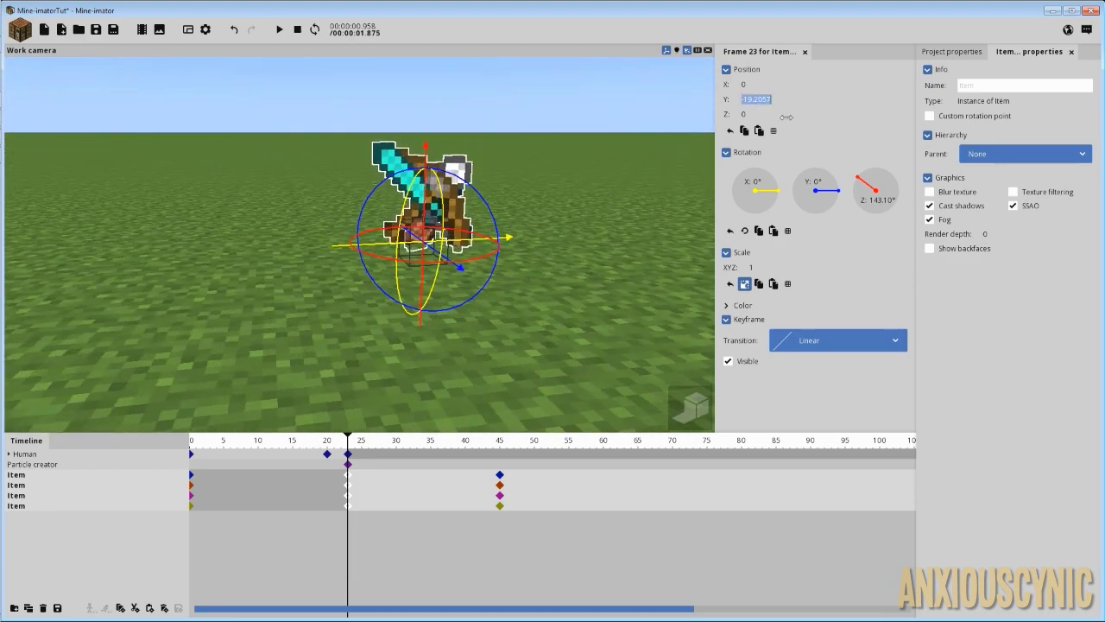
pyautogui.write('-20')
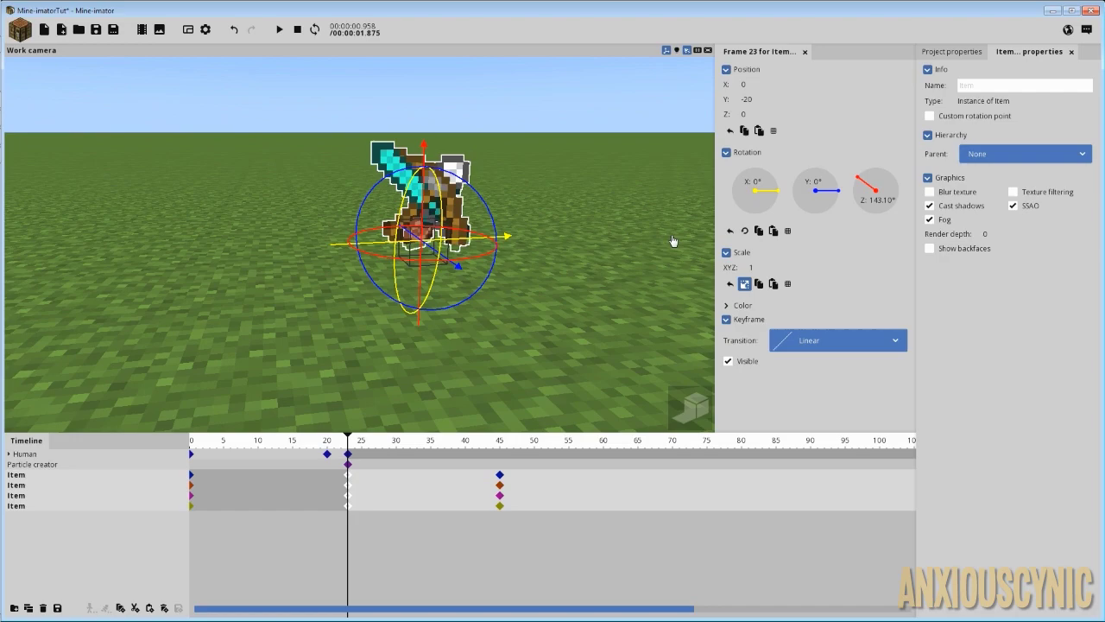
pyautogui.moveTo(573, 243); pyautogui.dragTo(519, 289)
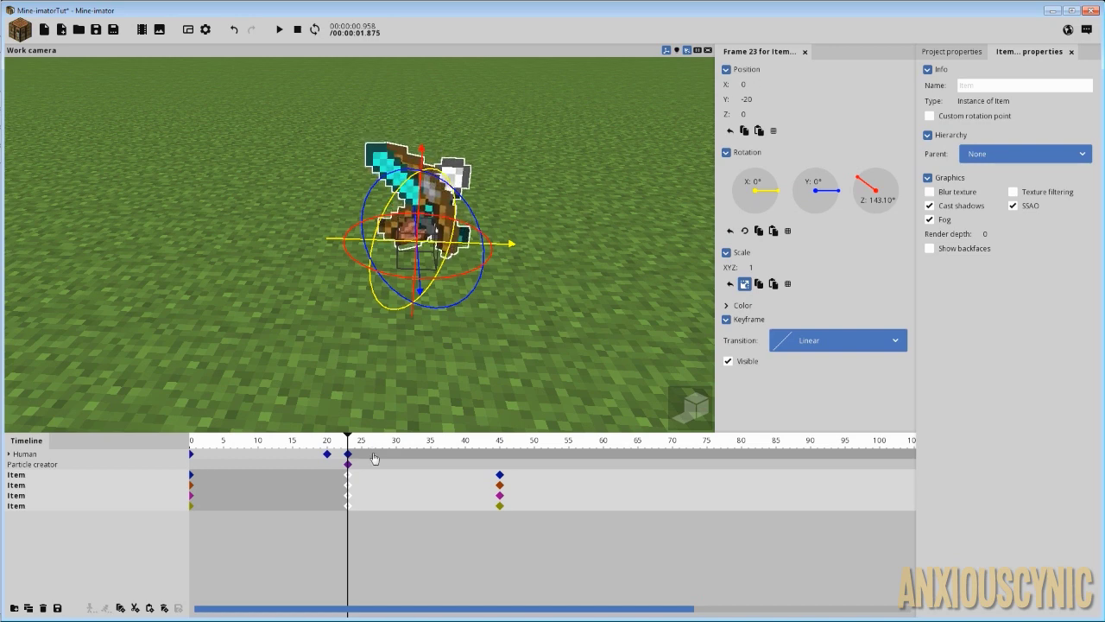
pyautogui.click(328, 456)
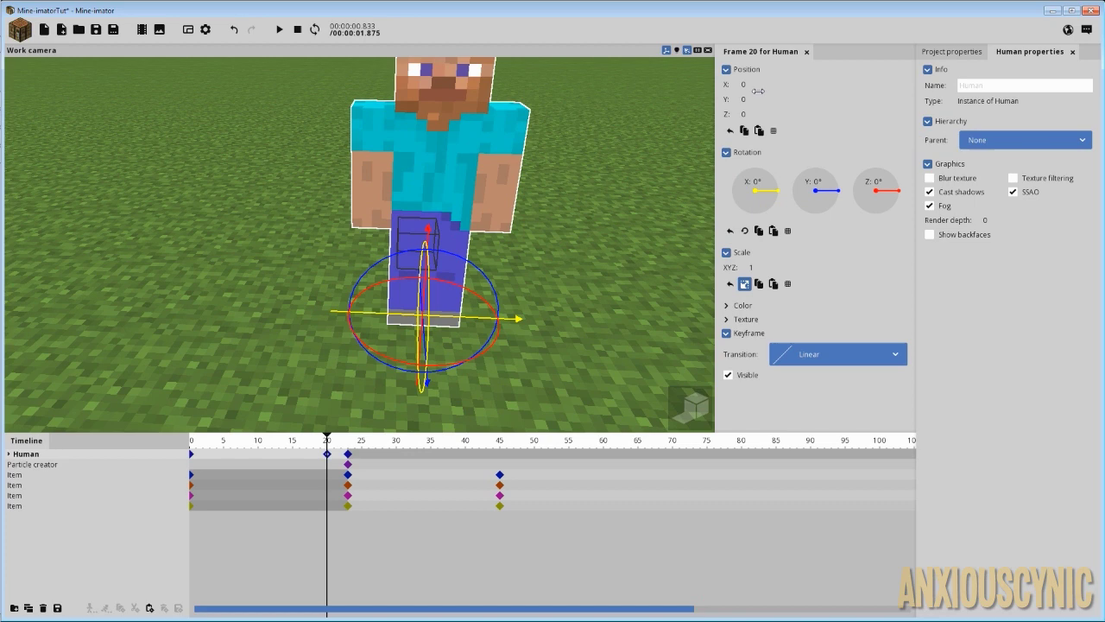
pyautogui.moveTo(617, 209); pyautogui.dragTo(672, 171, button='right')
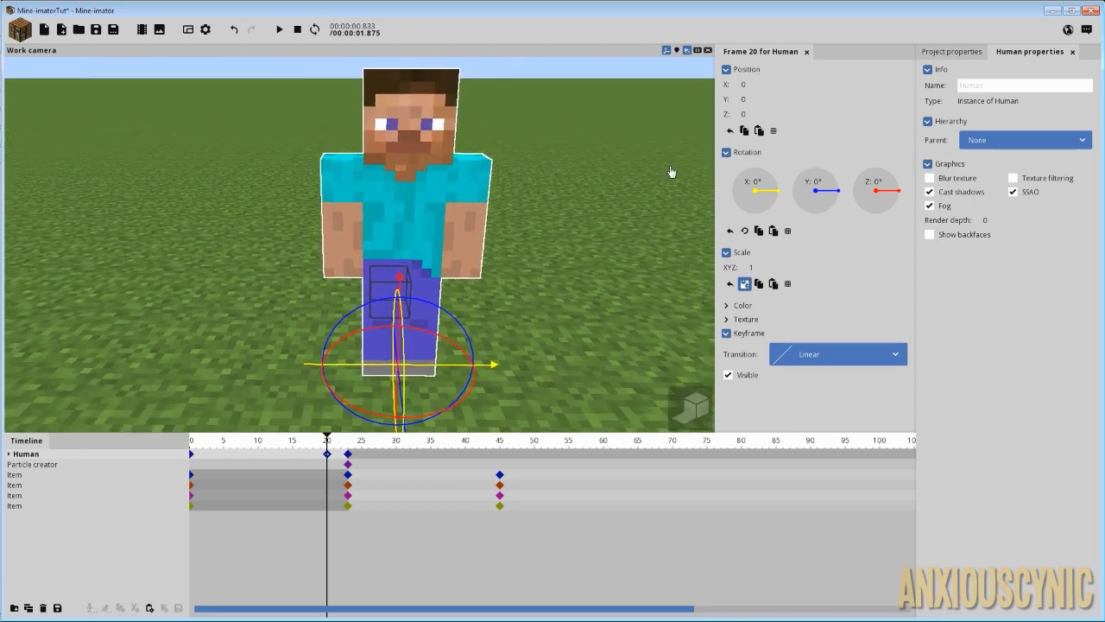
# - Shrink all four items together in their frame 23 keyframes, bringing the bow's scale to 0.52
pyautogui.click(349, 481)
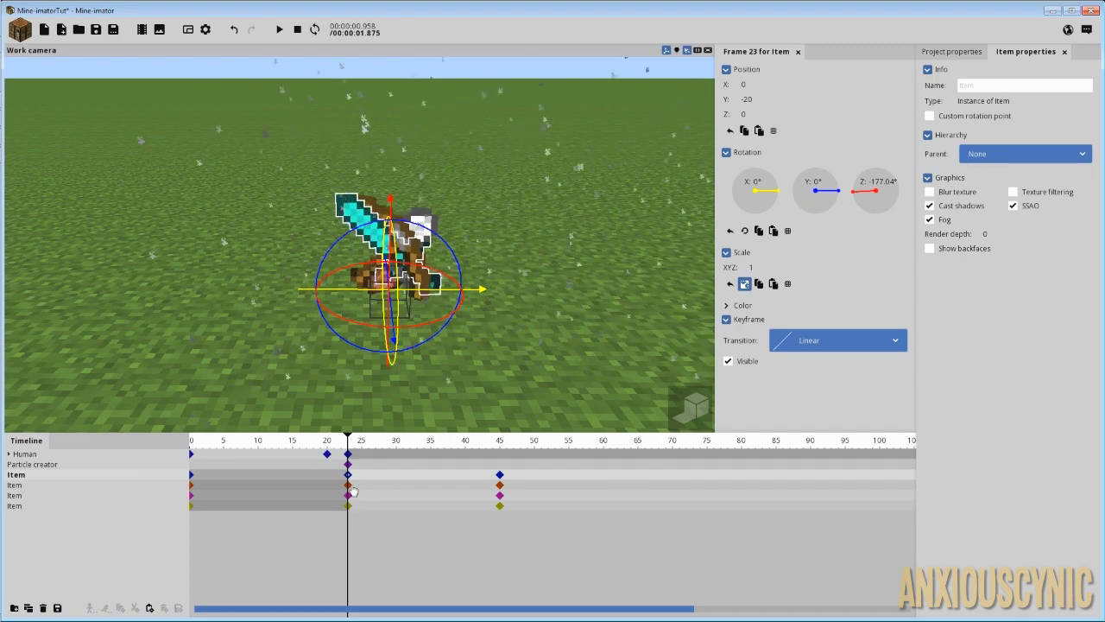
pyautogui.click(349, 486)
pyautogui.click(349, 496)
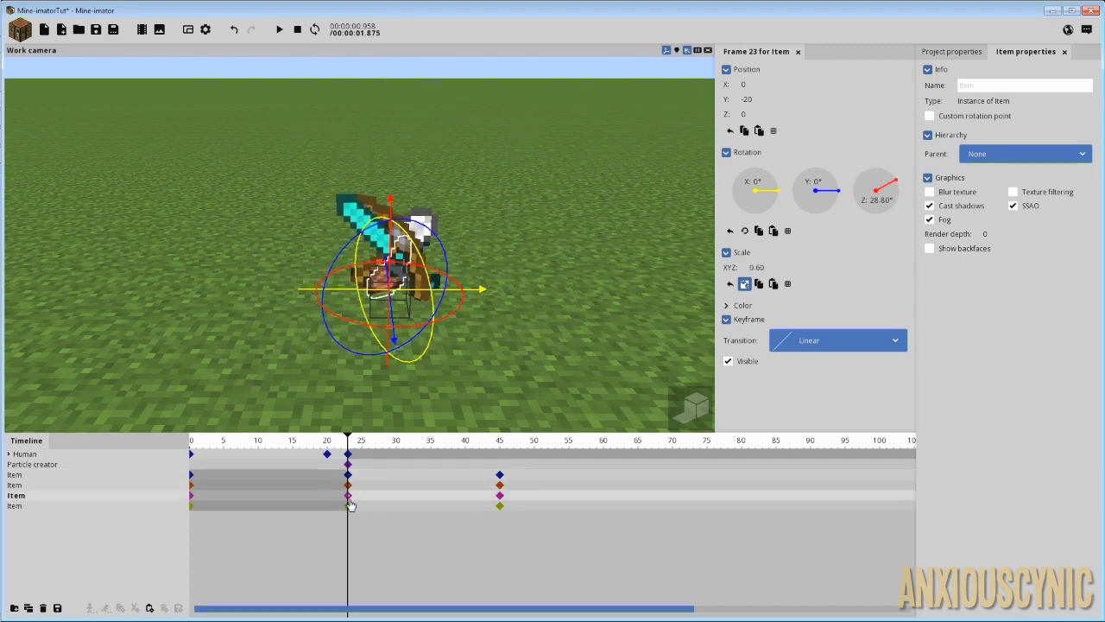
pyautogui.click(349, 506)
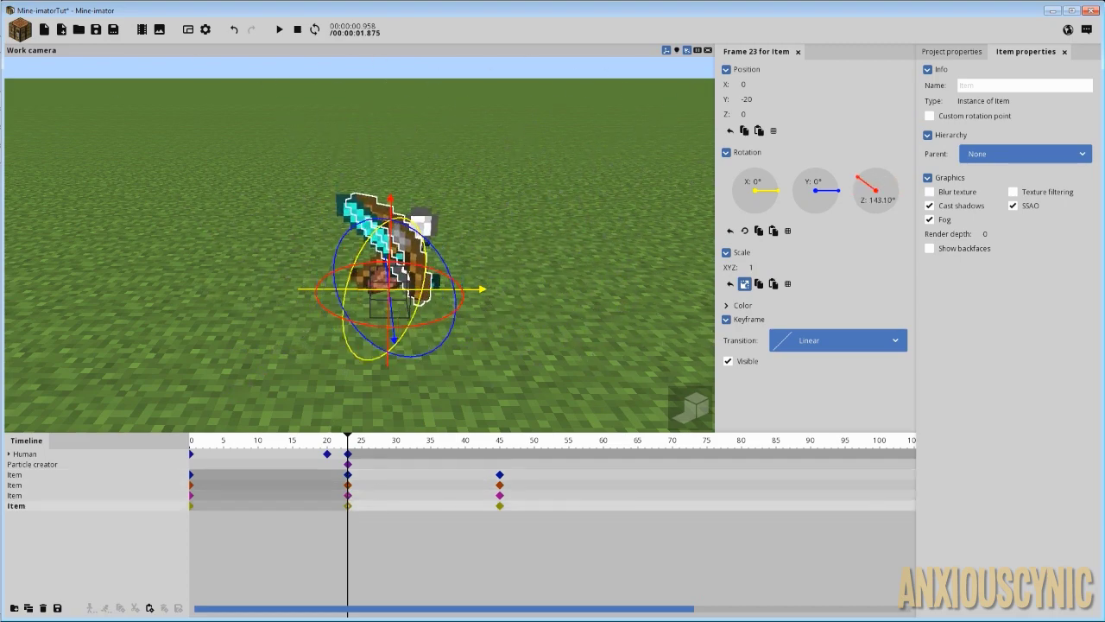
pyautogui.moveTo(388, 362); pyautogui.dragTo(471, 329)
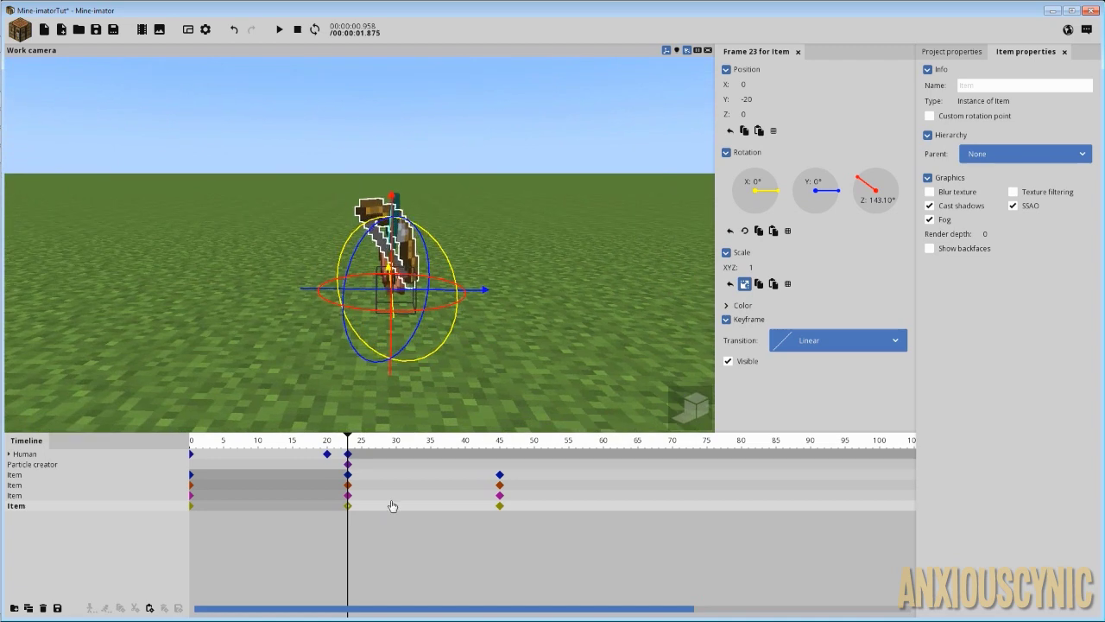
pyautogui.moveTo(363, 523); pyautogui.dragTo(342, 470)
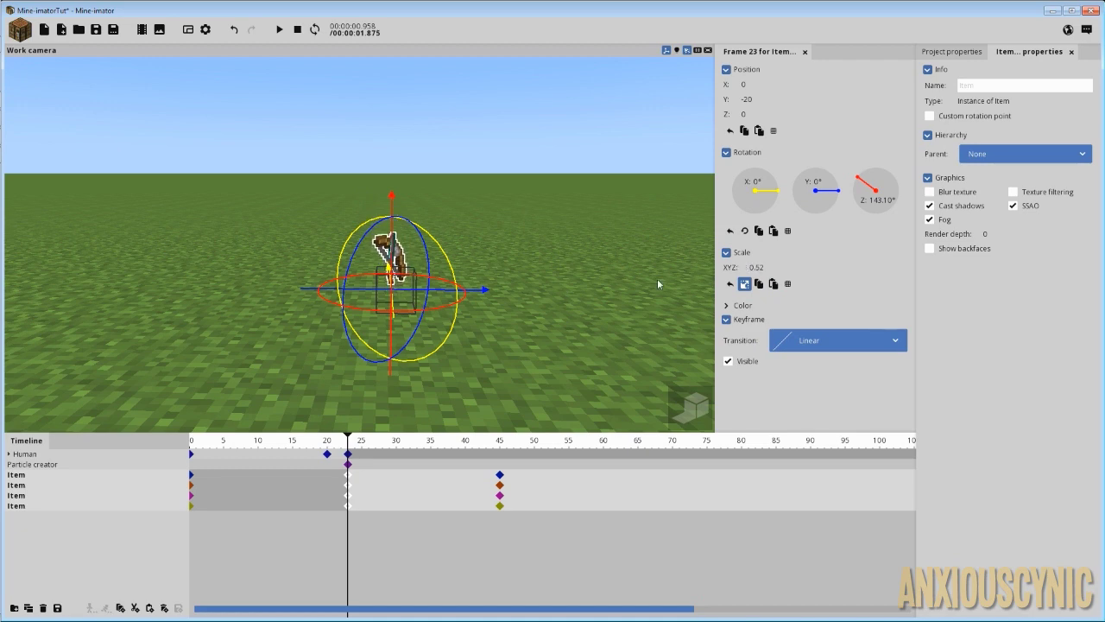
# - Play the animation from frame 0 in a wider view to check how the shrunken items burst out
pyautogui.moveTo(658, 283); pyautogui.dragTo(596, 316, button='middle')
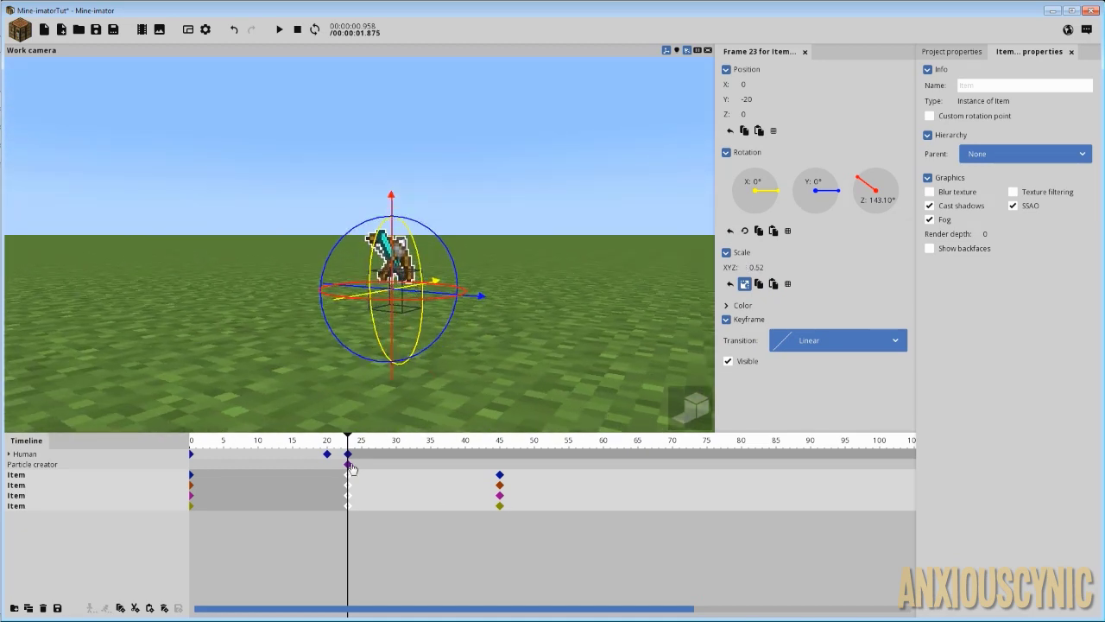
pyautogui.moveTo(351, 447); pyautogui.dragTo(168, 445)
pyautogui.moveTo(419, 342); pyautogui.dragTo(532, 278, button='right')
pyautogui.click(355, 543)
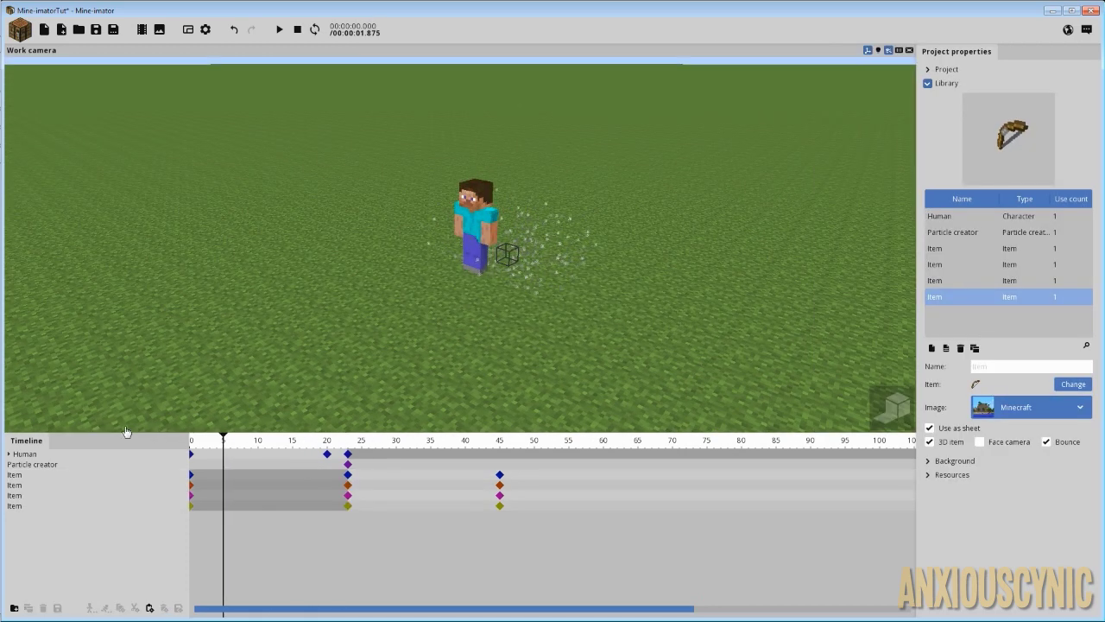
pyautogui.press('space')
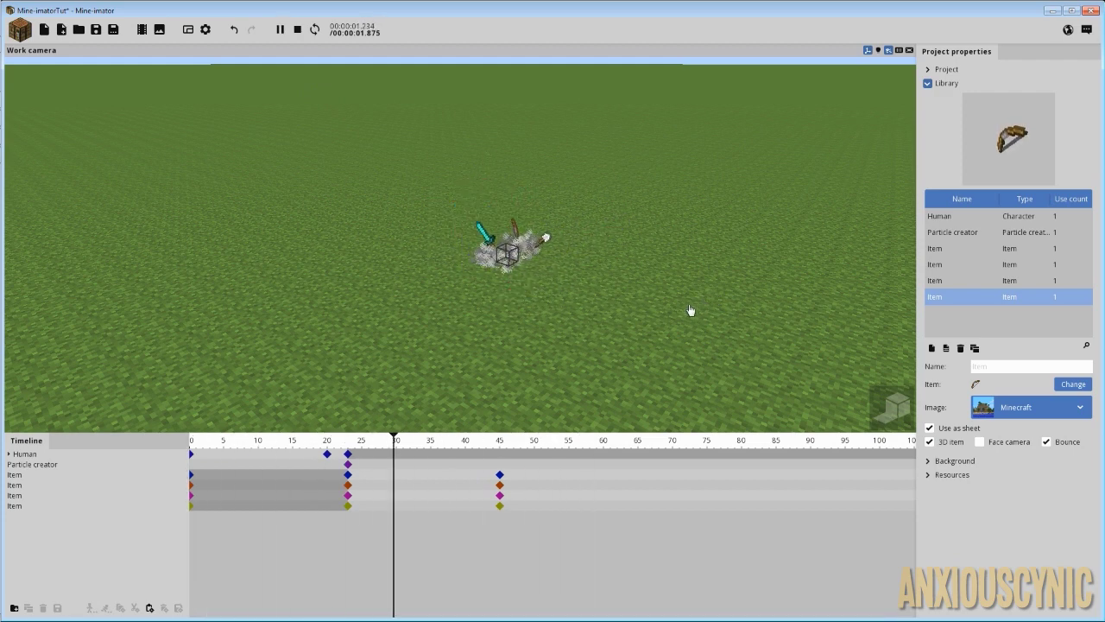
pyautogui.press('space')
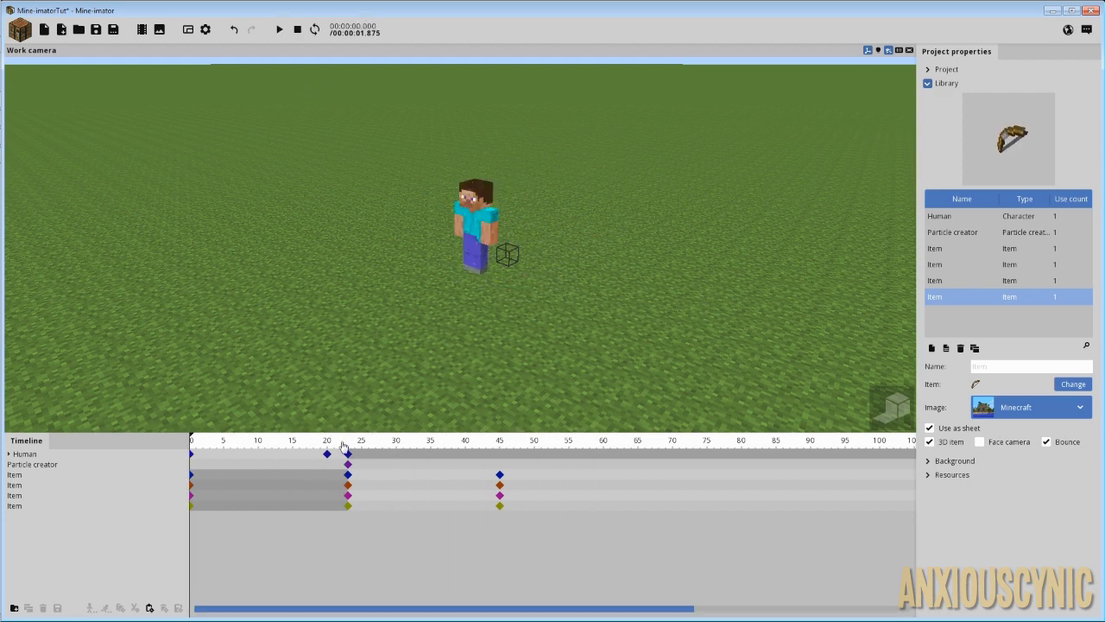
# - Add a keyframe at frame 27 for each of the four items
pyautogui.moveTo(343, 446); pyautogui.dragTo(352, 446)
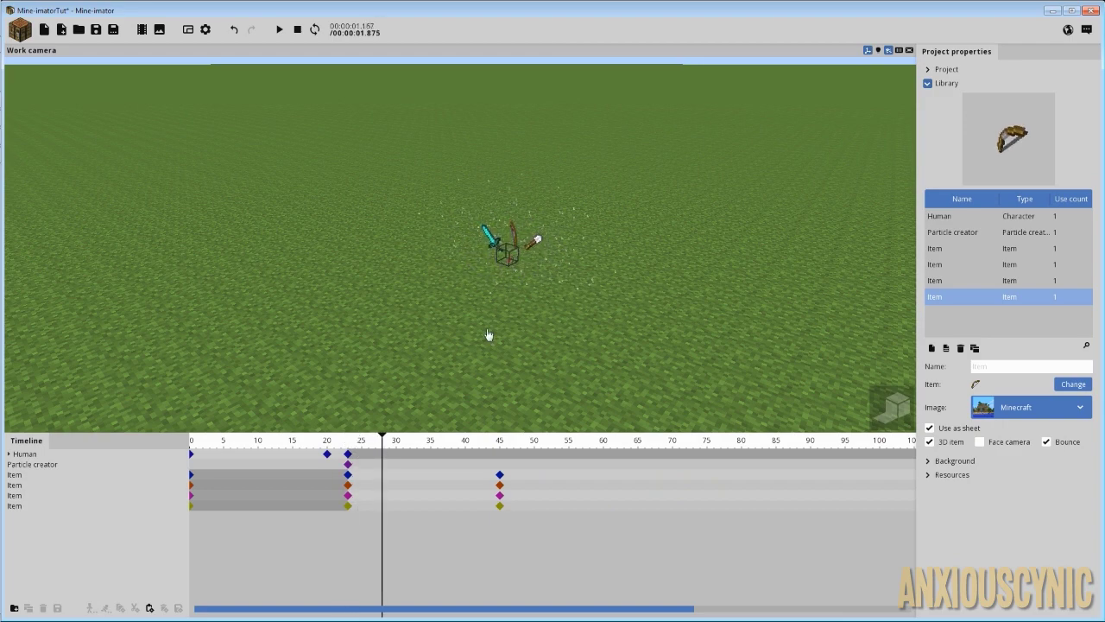
pyautogui.moveTo(489, 335); pyautogui.dragTo(498, 294)
pyautogui.moveTo(498, 331); pyautogui.dragTo(486, 421, button='right')
pyautogui.scroll(4, 496, 320)
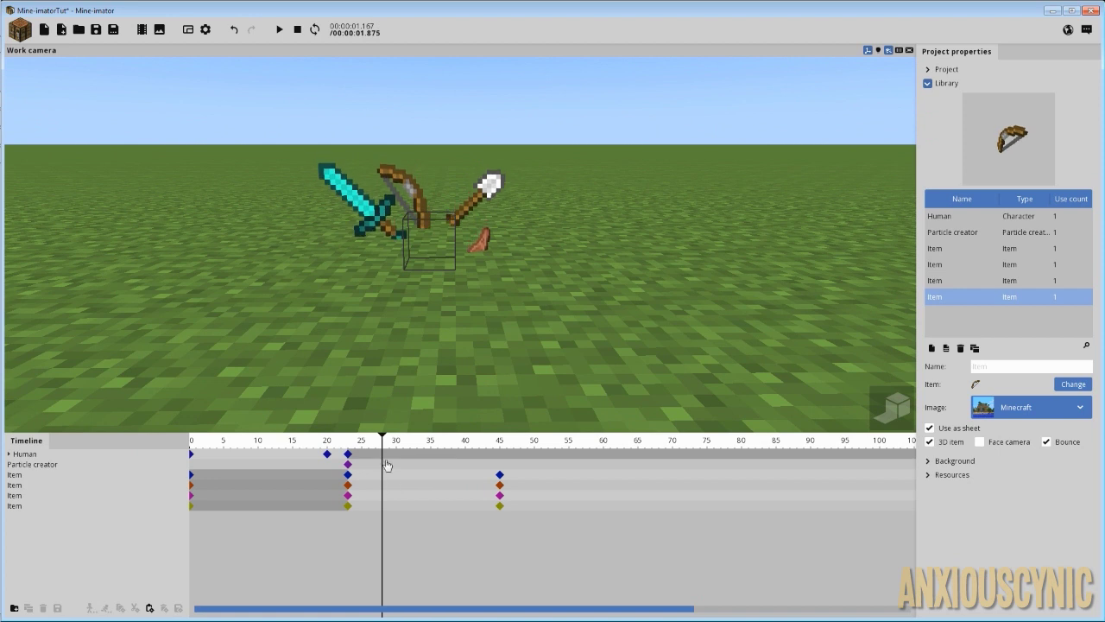
pyautogui.moveTo(364, 442); pyautogui.dragTo(362, 443)
pyautogui.scroll(2, 377, 501)
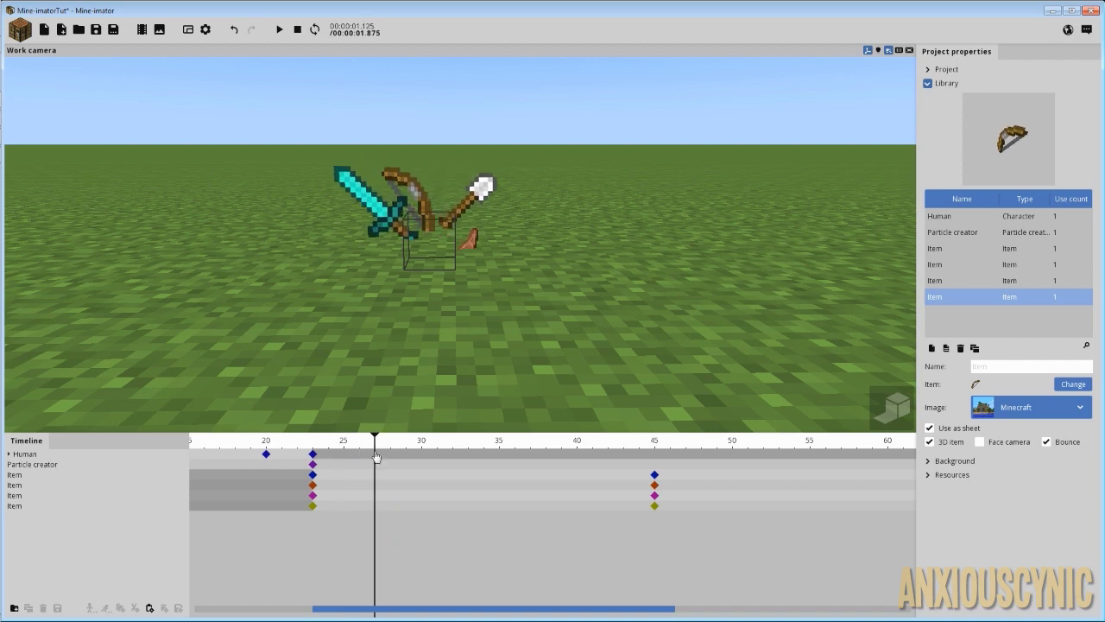
pyautogui.click(376, 505)
pyautogui.click(375, 495)
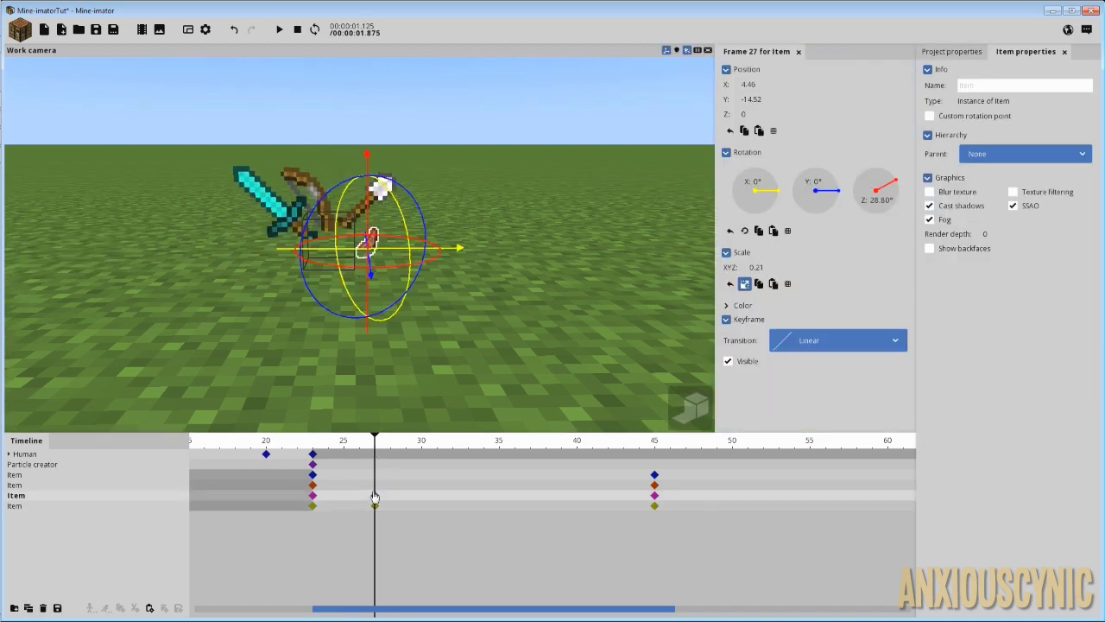
pyautogui.click(375, 484)
pyautogui.click(377, 475)
# - Raise the four items together to about Z 6 in their frame 27 keyframes, and preview the burst
pyautogui.moveTo(386, 473); pyautogui.dragTo(366, 522)
pyautogui.moveTo(461, 326); pyautogui.dragTo(423, 274, button='right')
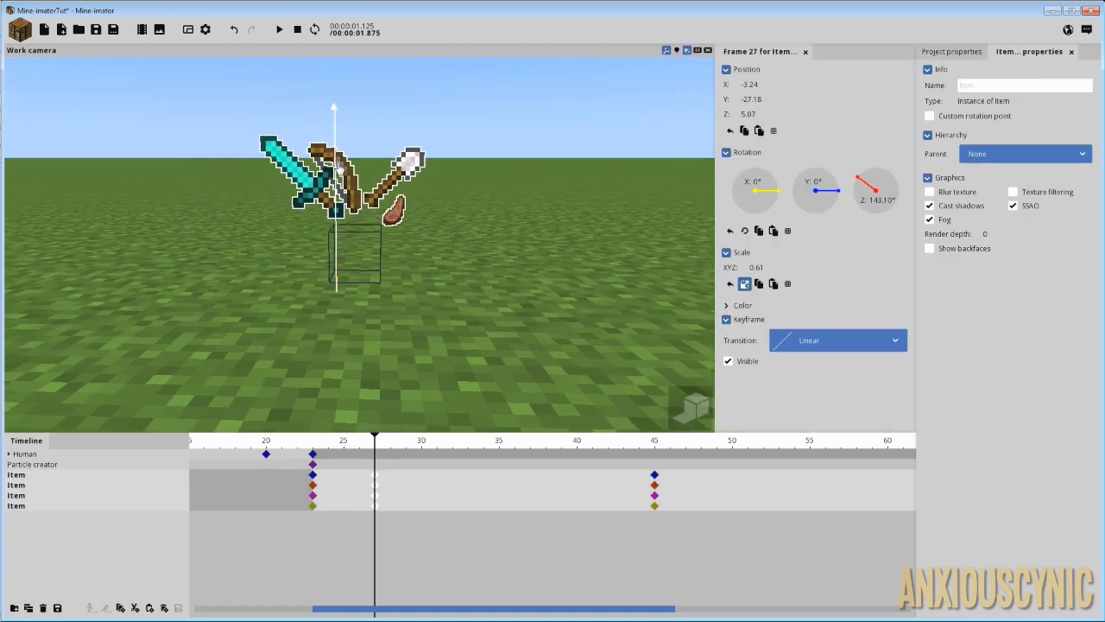
pyautogui.moveTo(341, 441); pyautogui.dragTo(306, 434)
pyautogui.press('space')
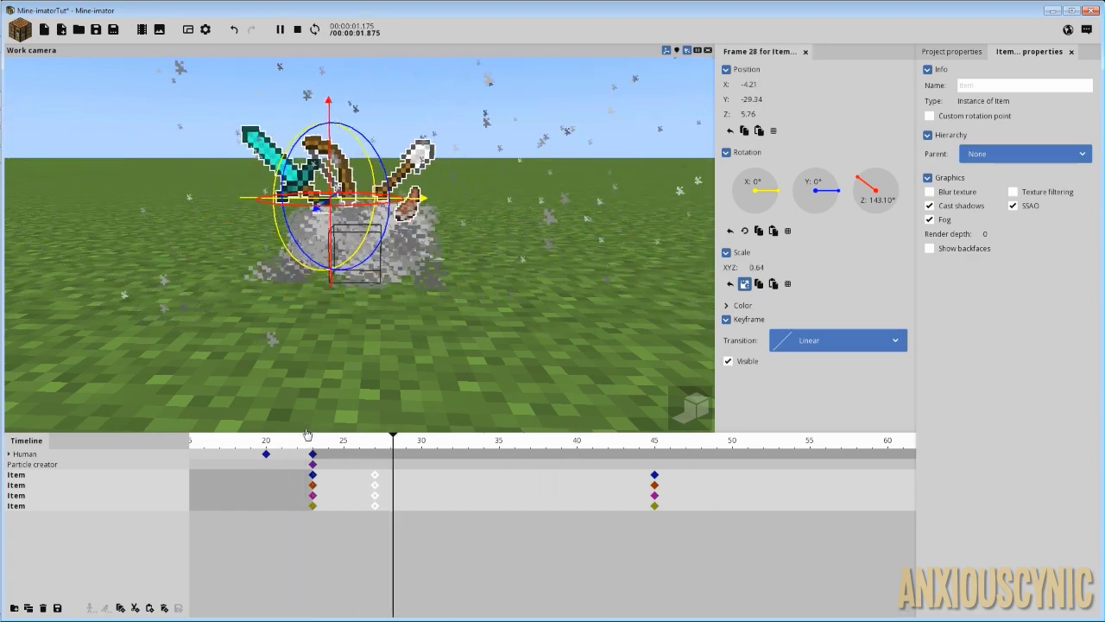
pyautogui.press('space')
# - Move the four items' final keyframes from frame 45 to frame 42, and replay the burst
pyautogui.moveTo(677, 469); pyautogui.dragTo(608, 474)
pyautogui.moveTo(368, 439); pyautogui.dragTo(306, 442)
pyautogui.press('space')
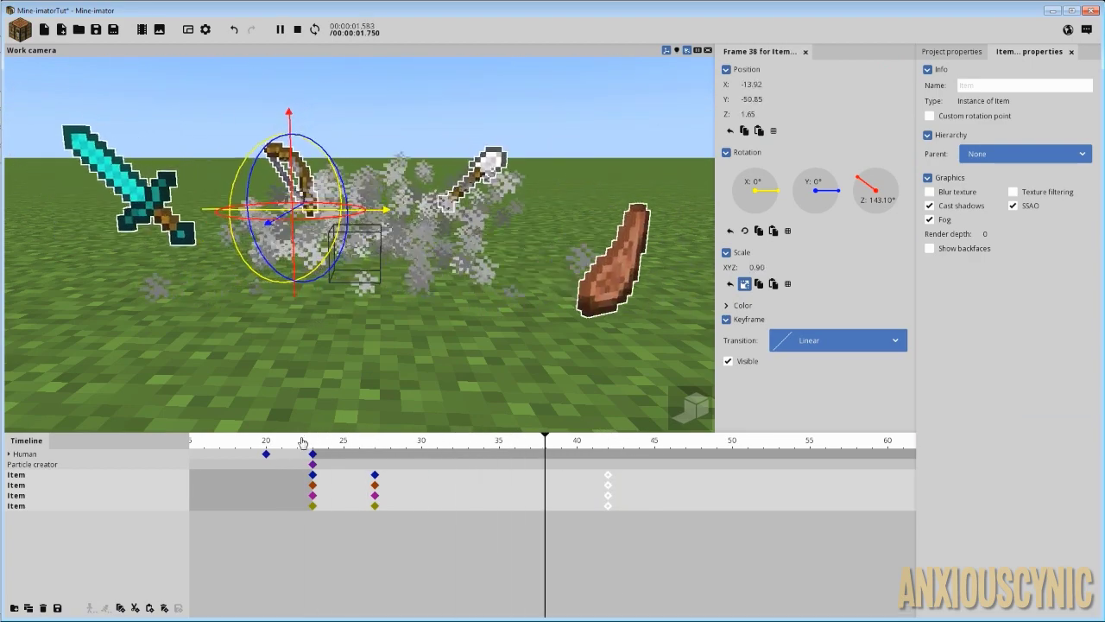
# - Set the transition of the four items' frame 27 keyframes to Ease out (back)
pyautogui.moveTo(394, 469); pyautogui.dragTo(372, 514)
pyautogui.click(850, 341)
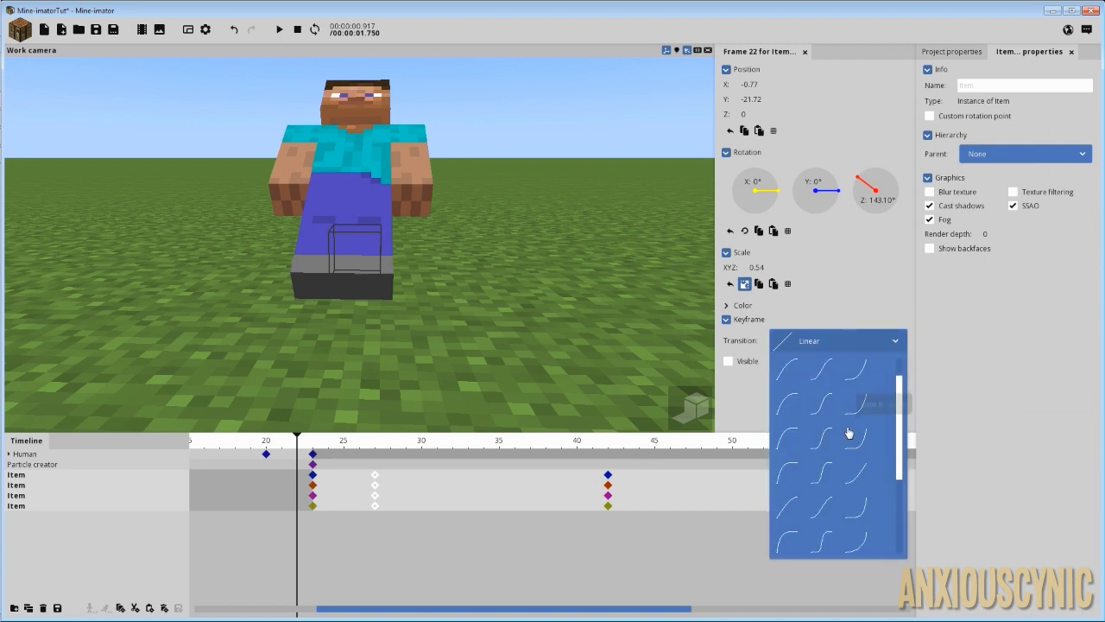
pyautogui.scroll(-5, 850, 432)
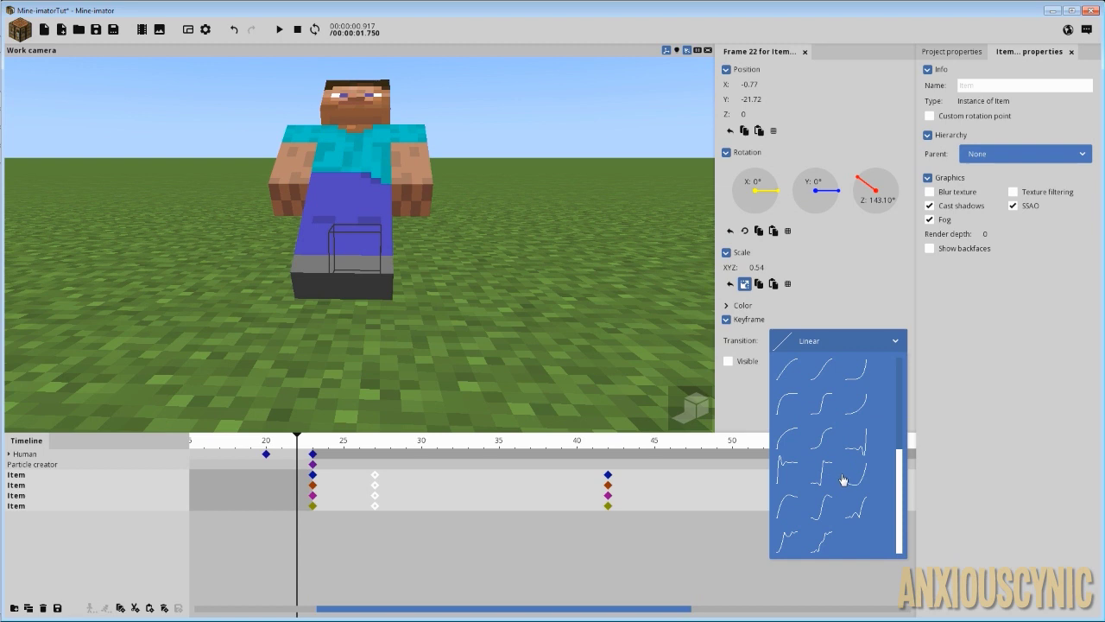
pyautogui.click(791, 506)
# - Replay the item burst from just before the character vanishes, watching it from farther away
pyautogui.press('space')
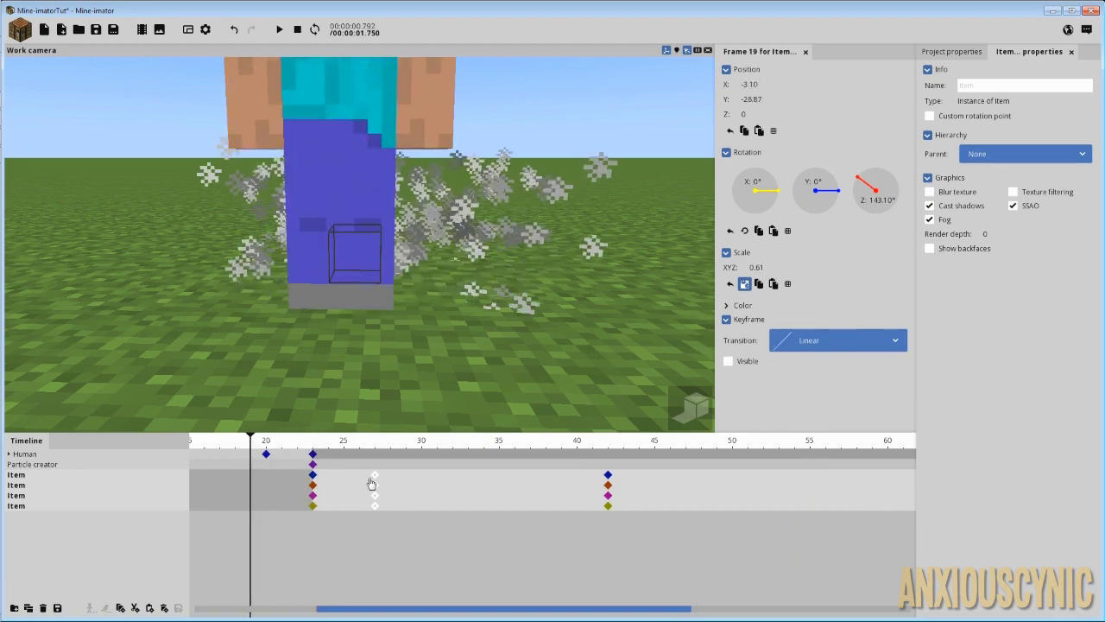
pyautogui.press('space')
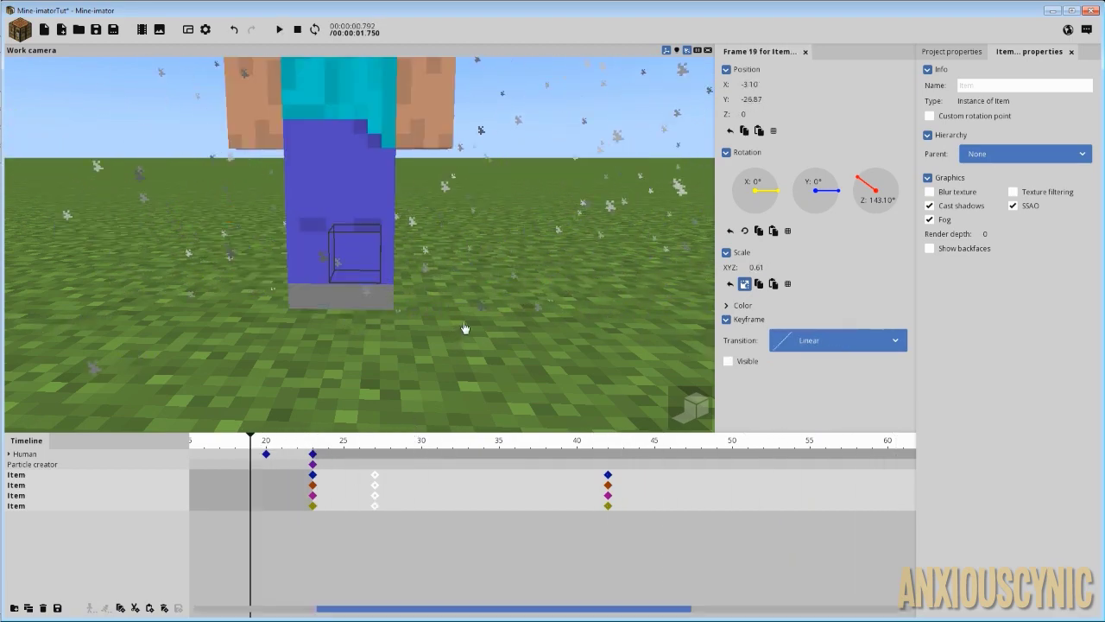
pyautogui.moveTo(461, 326); pyautogui.dragTo(464, 291)
pyautogui.scroll(-3, 463, 291)
pyautogui.scroll(-5, 462, 292)
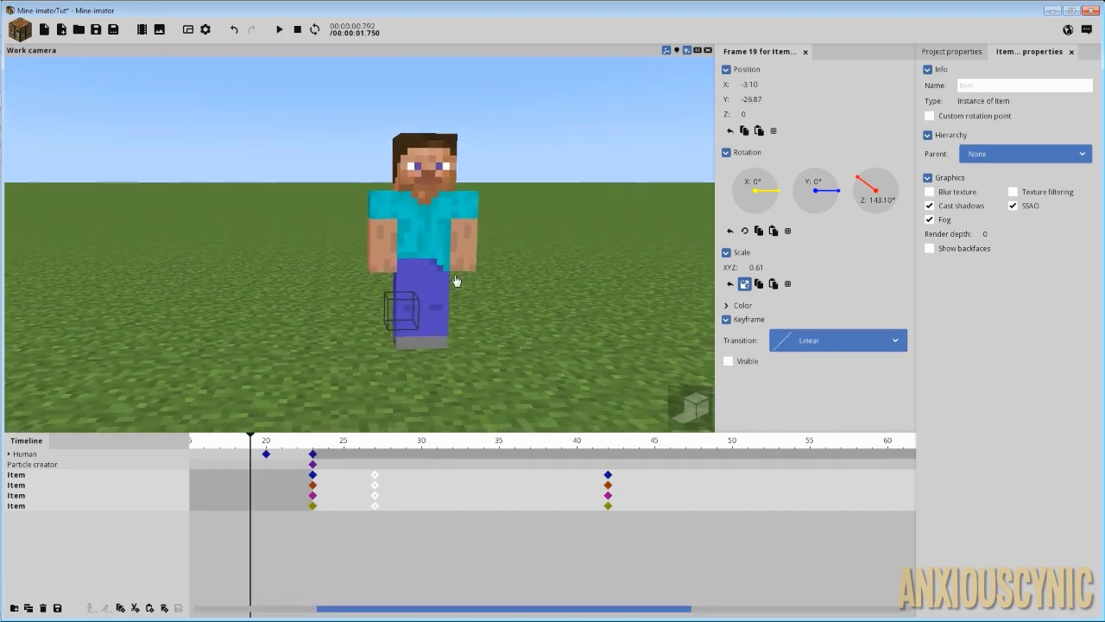
pyautogui.press('space')
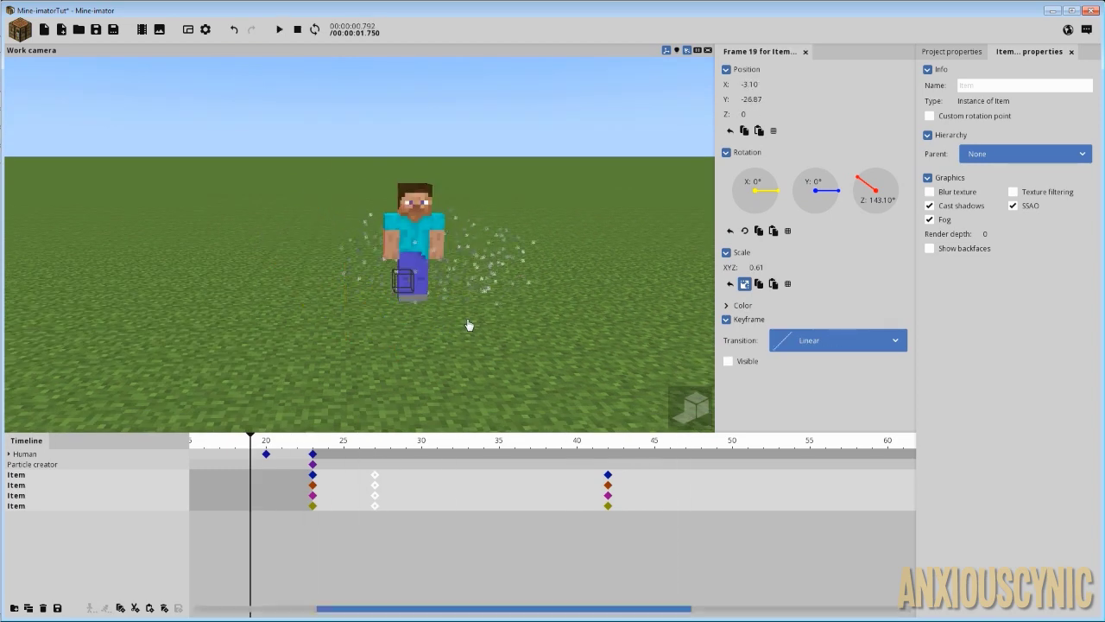
pyautogui.press('space')
pyautogui.press('space')
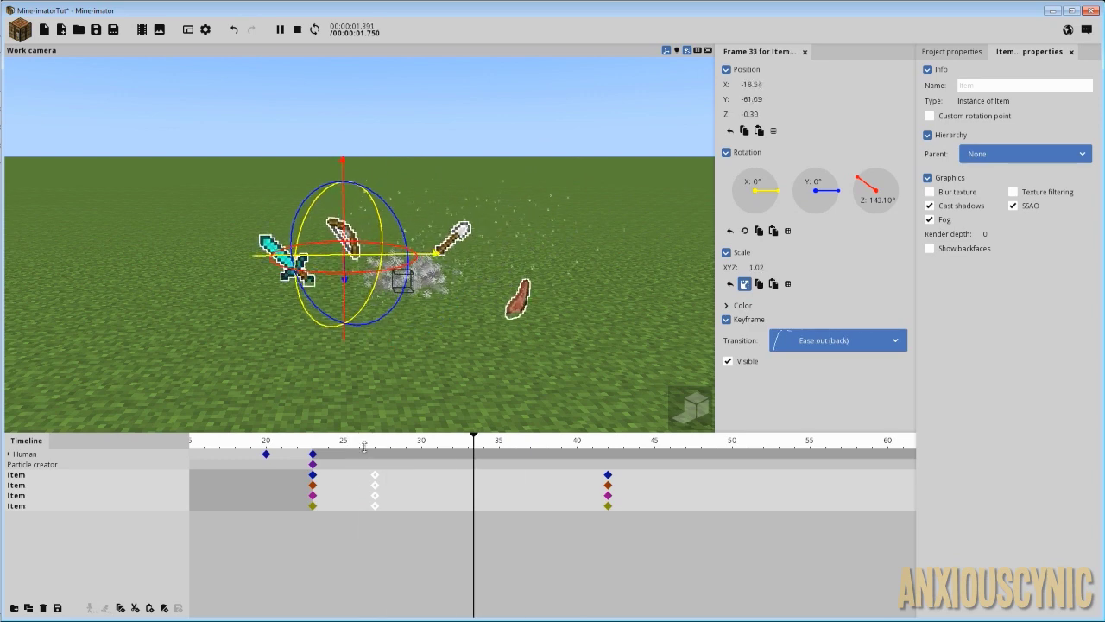
# - Set the transition of the four items' frame 23 keyframes to Ease in (sine), and preview the motion
pyautogui.click(313, 475)
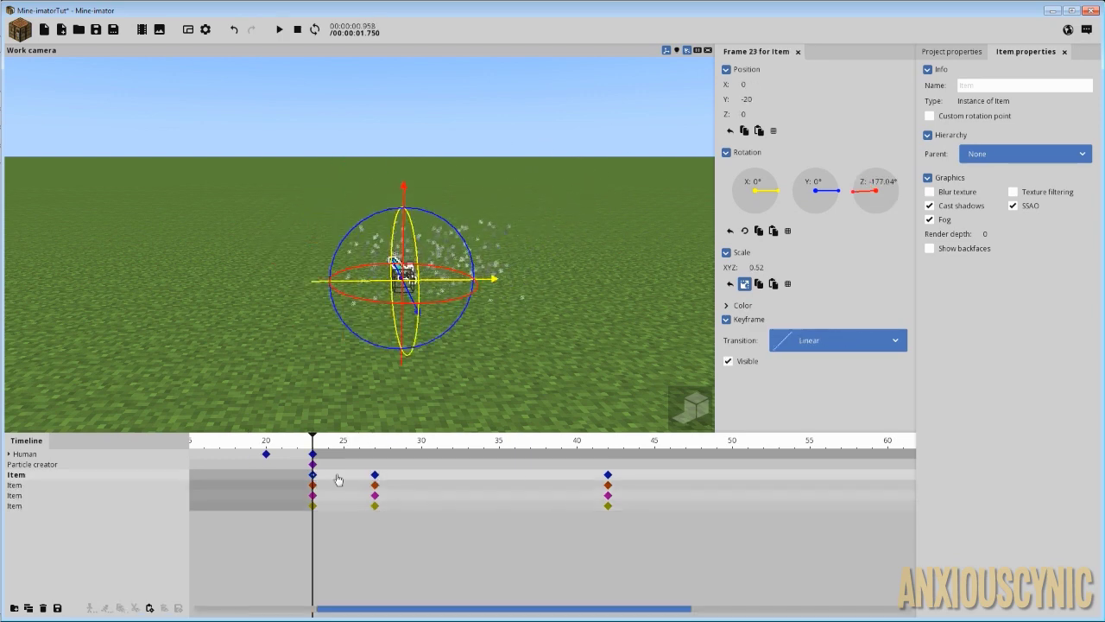
pyautogui.moveTo(333, 475); pyautogui.dragTo(314, 514)
pyautogui.click(808, 344)
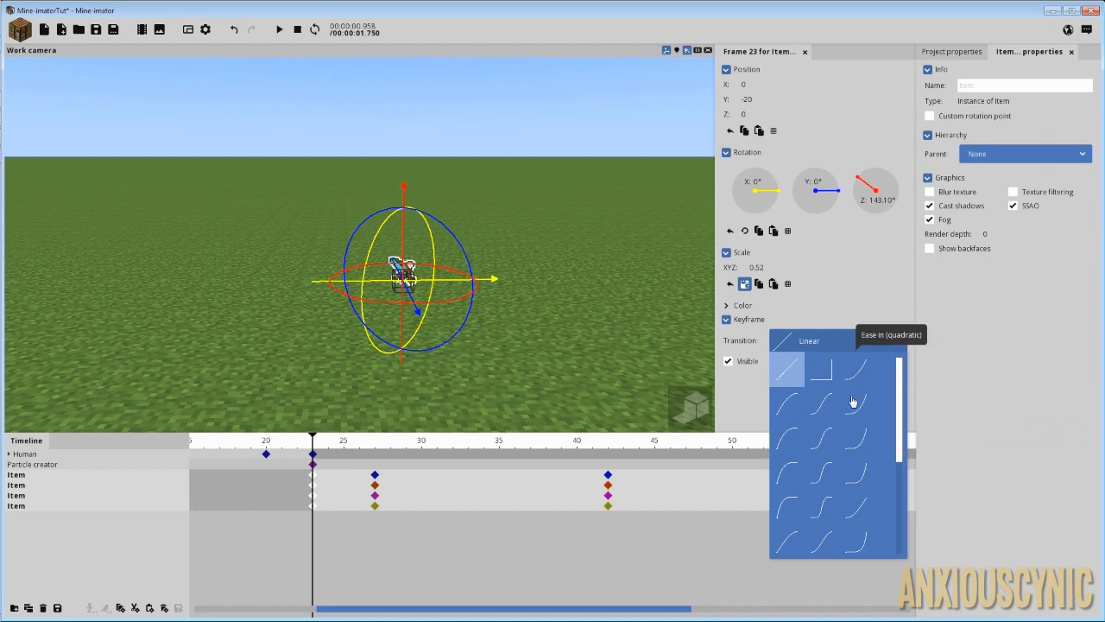
pyautogui.click(857, 507)
pyautogui.press('space')
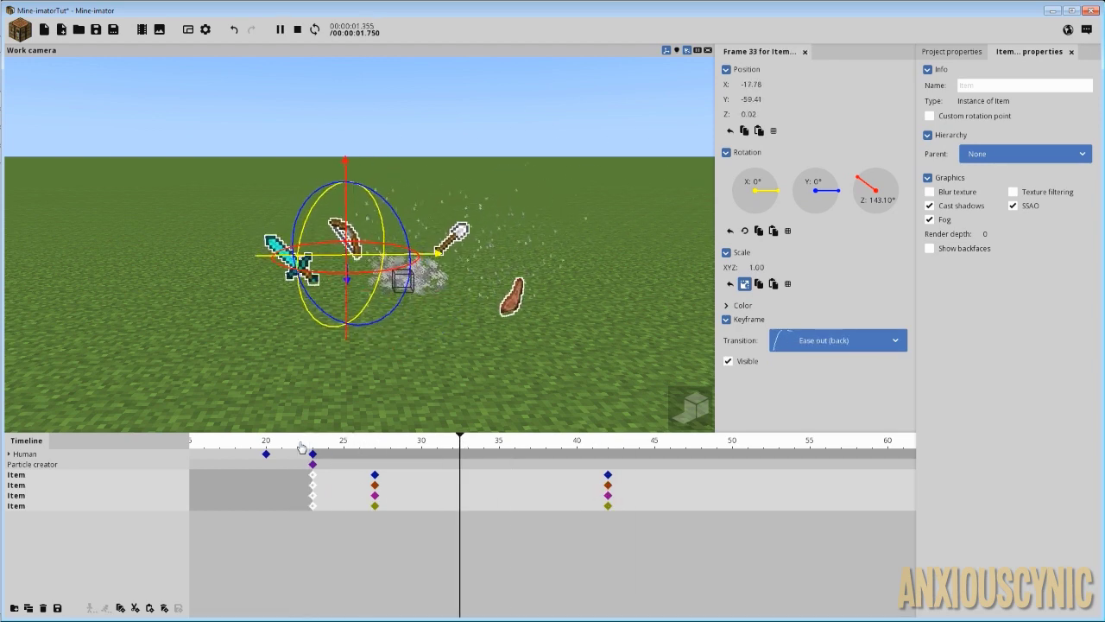
pyautogui.press('space')
# - Move the four items' frame 27 keyframes to frame 26, and replay the burst
pyautogui.moveTo(351, 474); pyautogui.dragTo(389, 520)
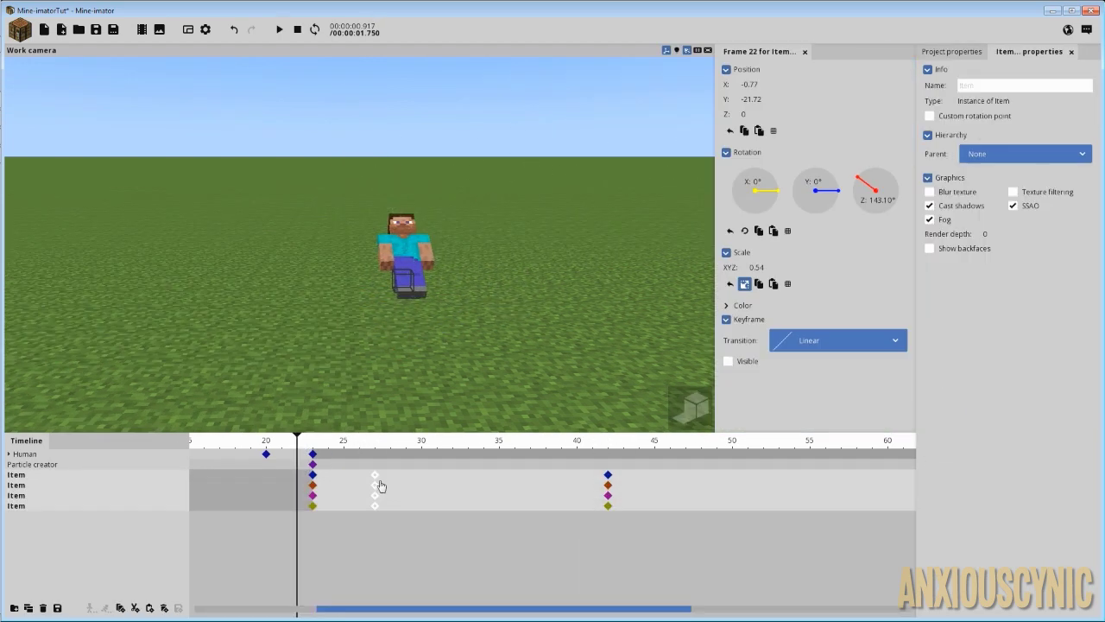
pyautogui.moveTo(375, 484); pyautogui.dragTo(296, 442)
pyautogui.press('space')
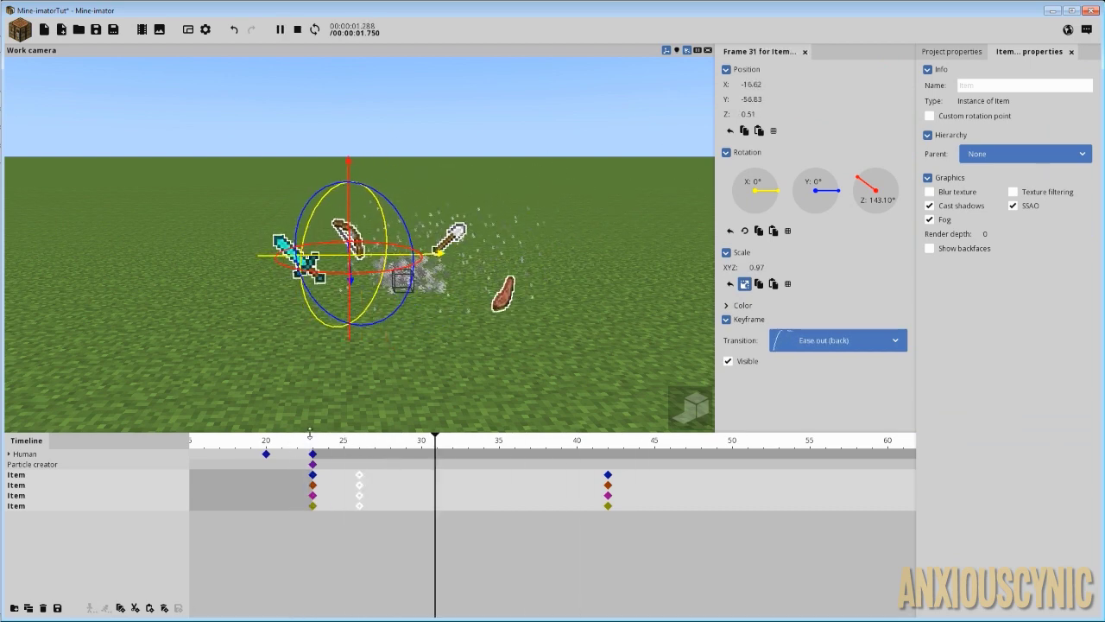
pyautogui.press('space')
# - Raise the four items to Z 13.81 in their frame 26 keyframes, and preview the higher burst
pyautogui.moveTo(356, 447); pyautogui.dragTo(361, 473)
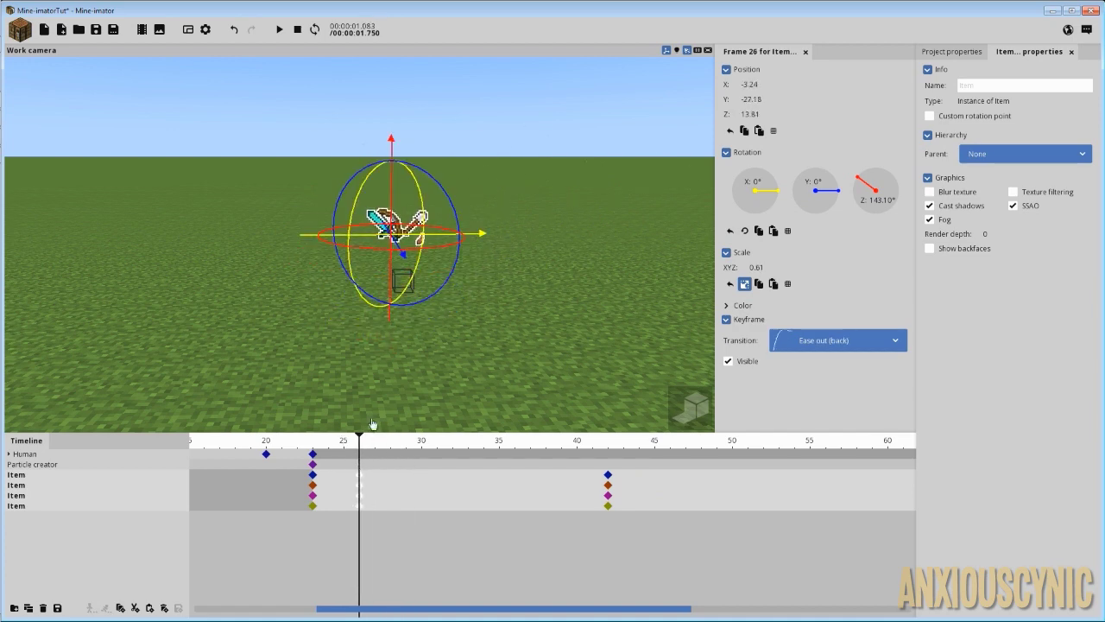
pyautogui.click(275, 444)
pyautogui.press('space')
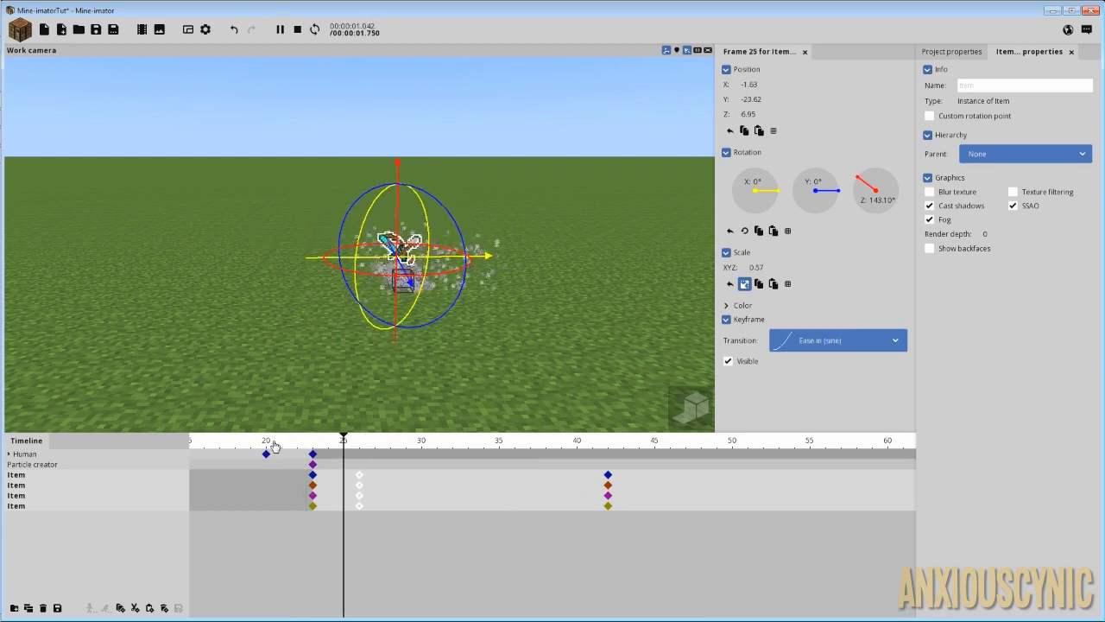
pyautogui.press('space')
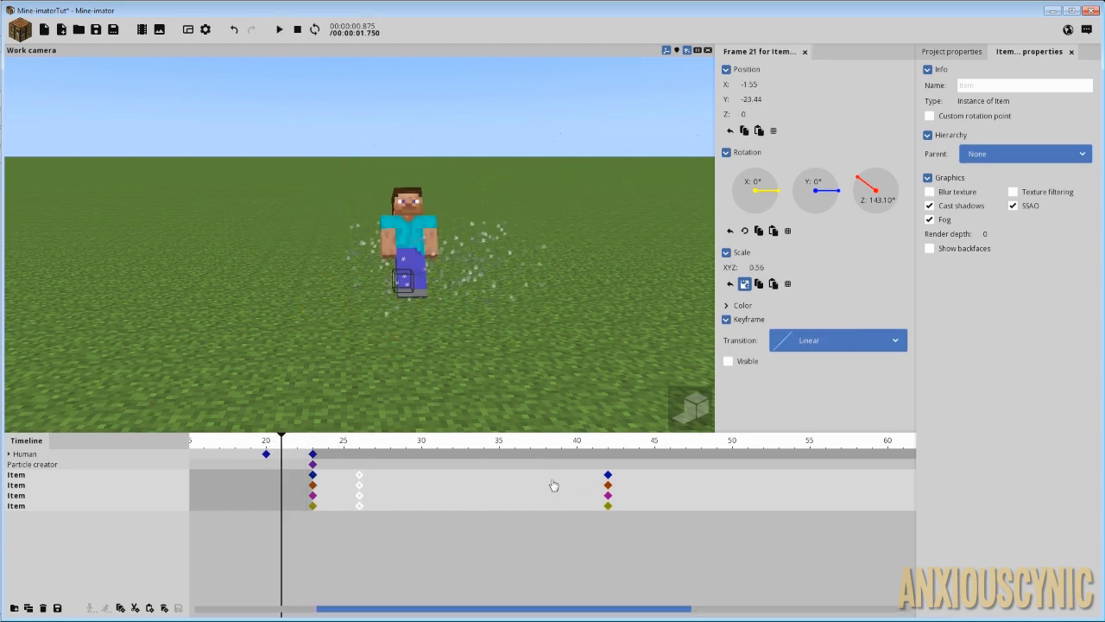
# - Move the four items' final keyframes to frame 38 and their frame 26 keyframes to frame 25, and replay the animation
pyautogui.moveTo(629, 479); pyautogui.dragTo(542, 480)
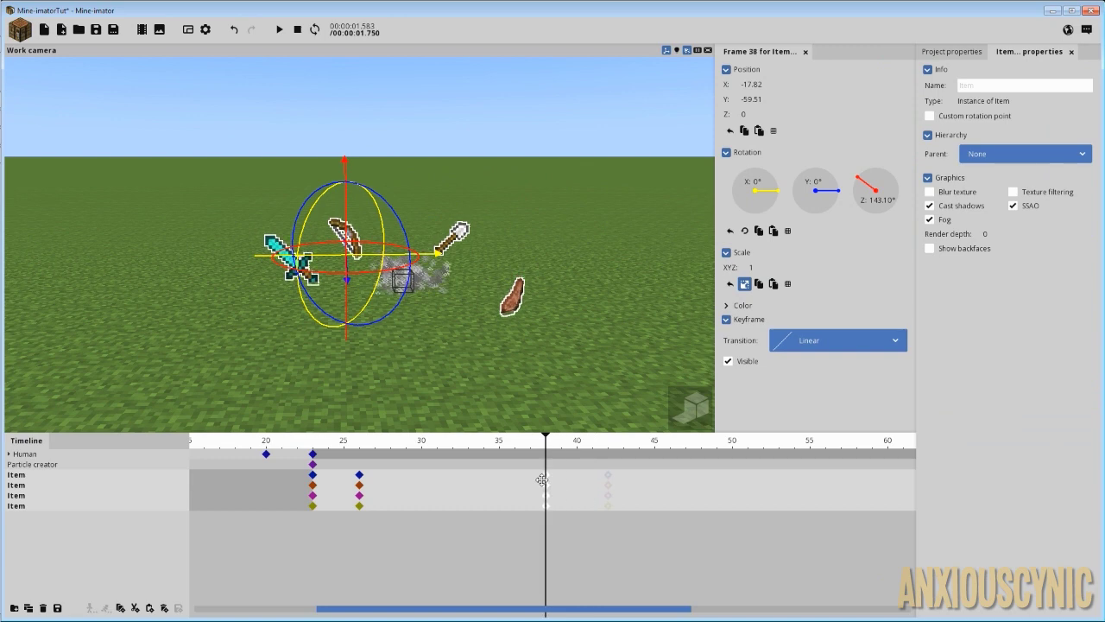
pyautogui.moveTo(378, 471); pyautogui.dragTo(345, 484)
pyautogui.moveTo(347, 444); pyautogui.dragTo(298, 445)
pyautogui.moveTo(489, 337); pyautogui.dragTo(668, 380)
pyautogui.click(558, 306)
pyautogui.press('space')
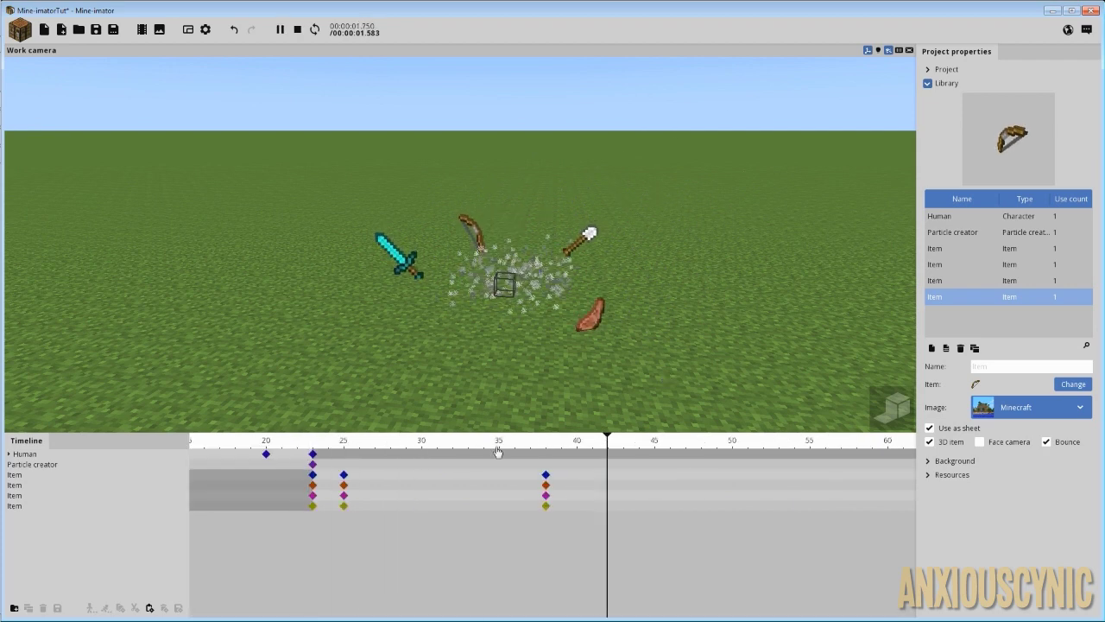
pyautogui.press('space')
# - Try the Ease out (circular) transition on the four items' frame 25 keyframes, and preview the motion
pyautogui.moveTo(345, 498); pyautogui.dragTo(344, 518)
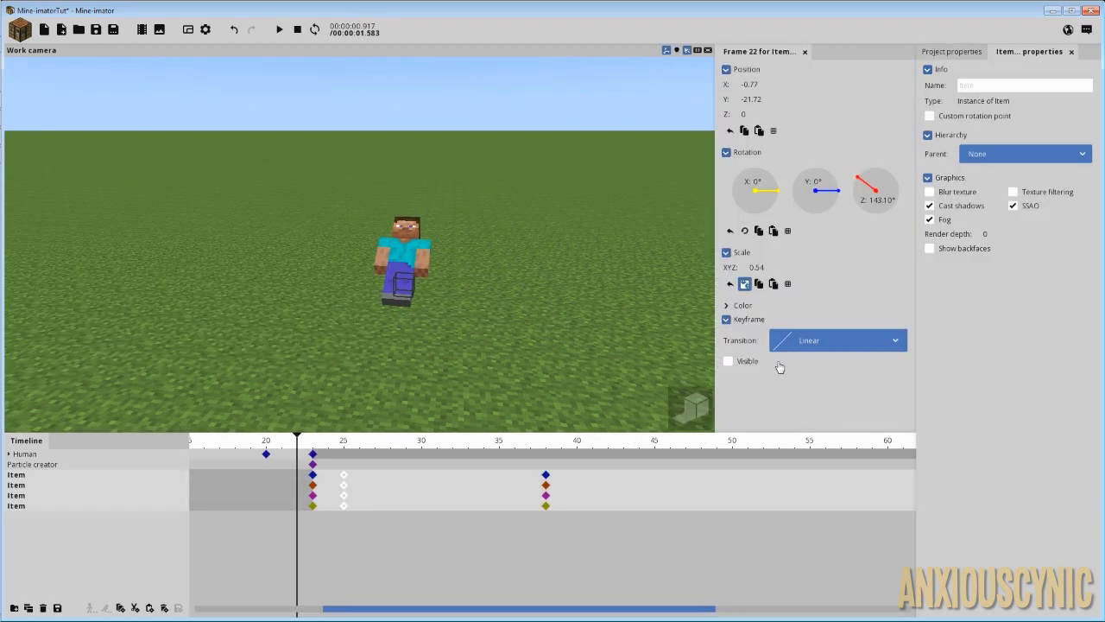
pyautogui.click(345, 441)
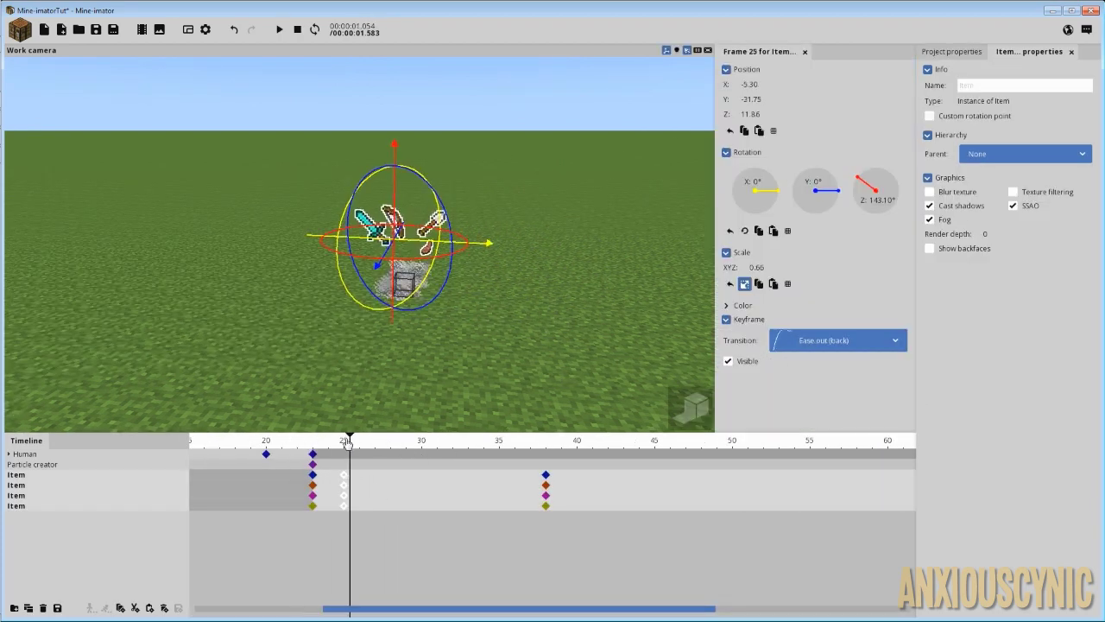
pyautogui.click(814, 341)
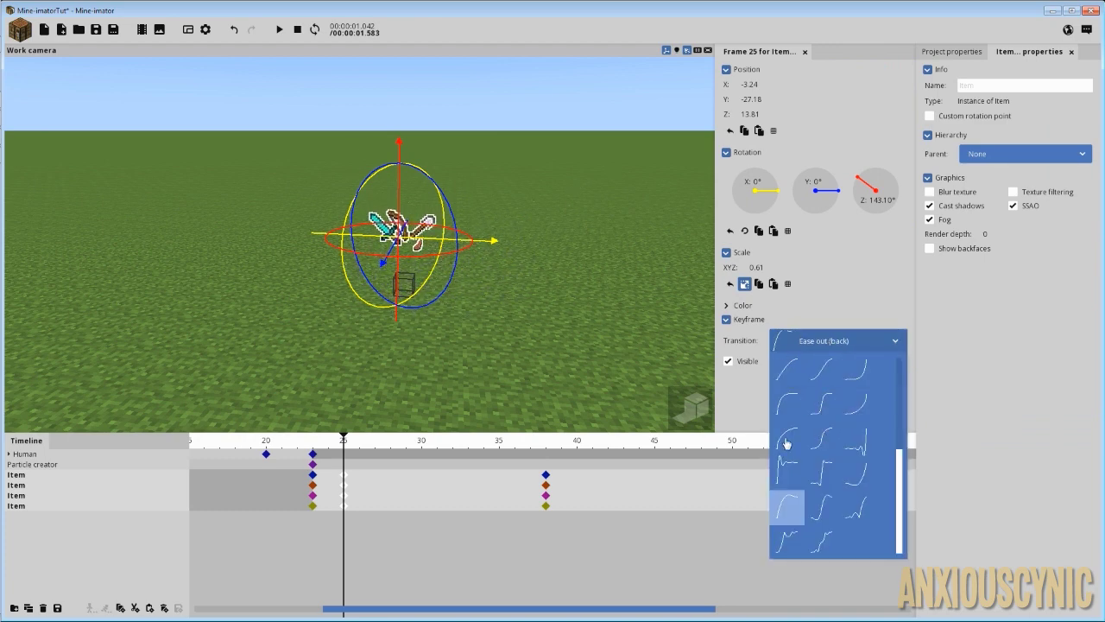
pyautogui.click(786, 440)
pyautogui.click(312, 444)
pyautogui.press('space')
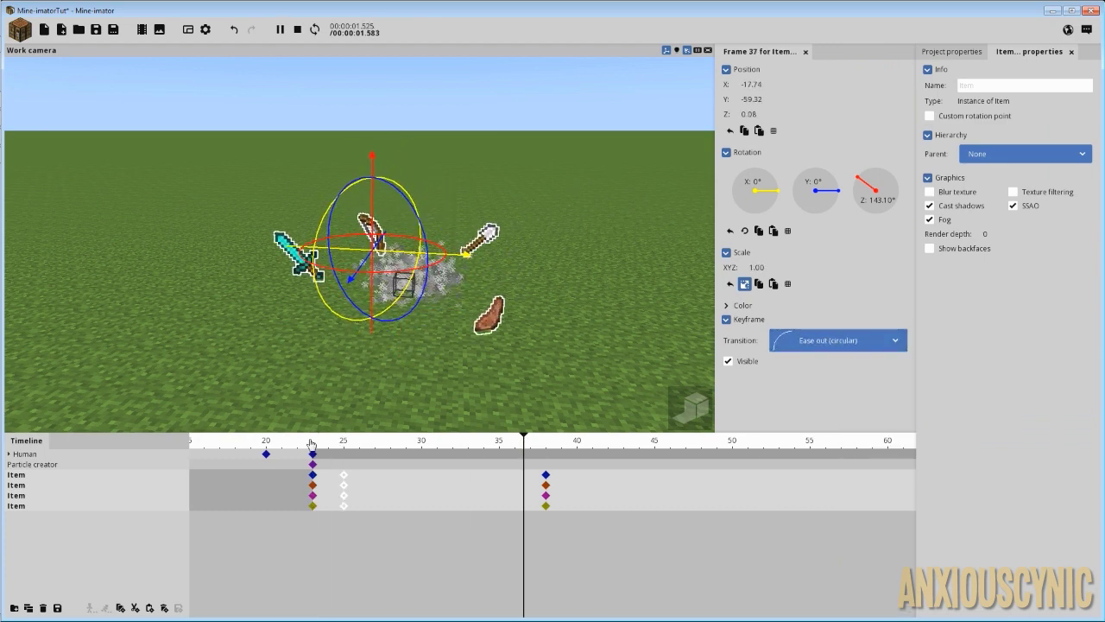
pyautogui.press('space')
# - Try the Ease in and out (circular) transition on the four items' frame 25 keyframes, and replay the burst
pyautogui.click(344, 442)
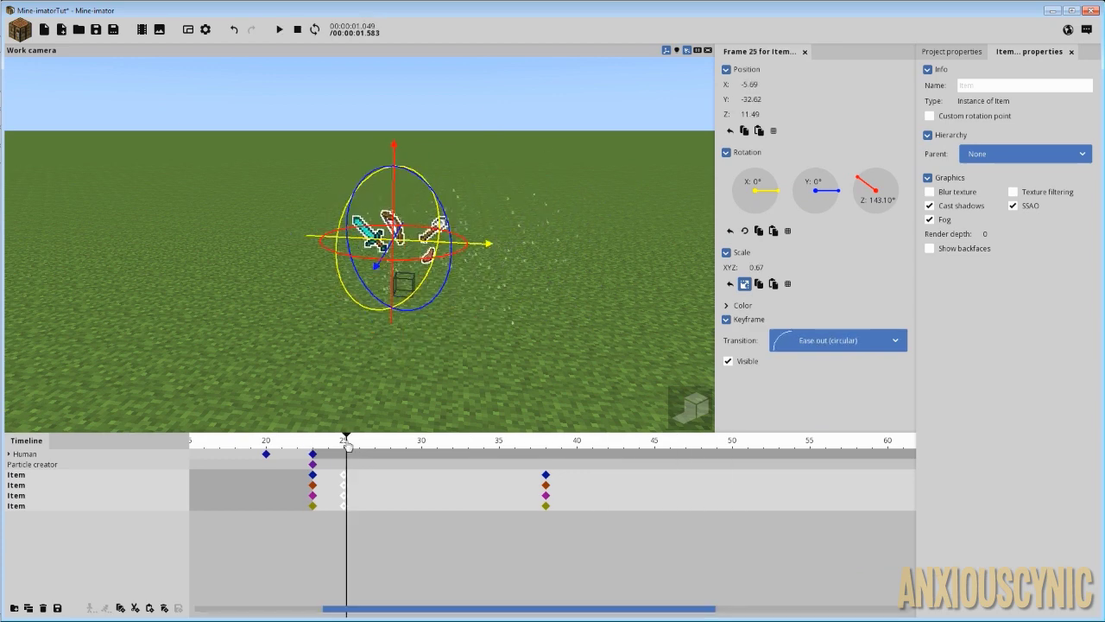
pyautogui.click(829, 341)
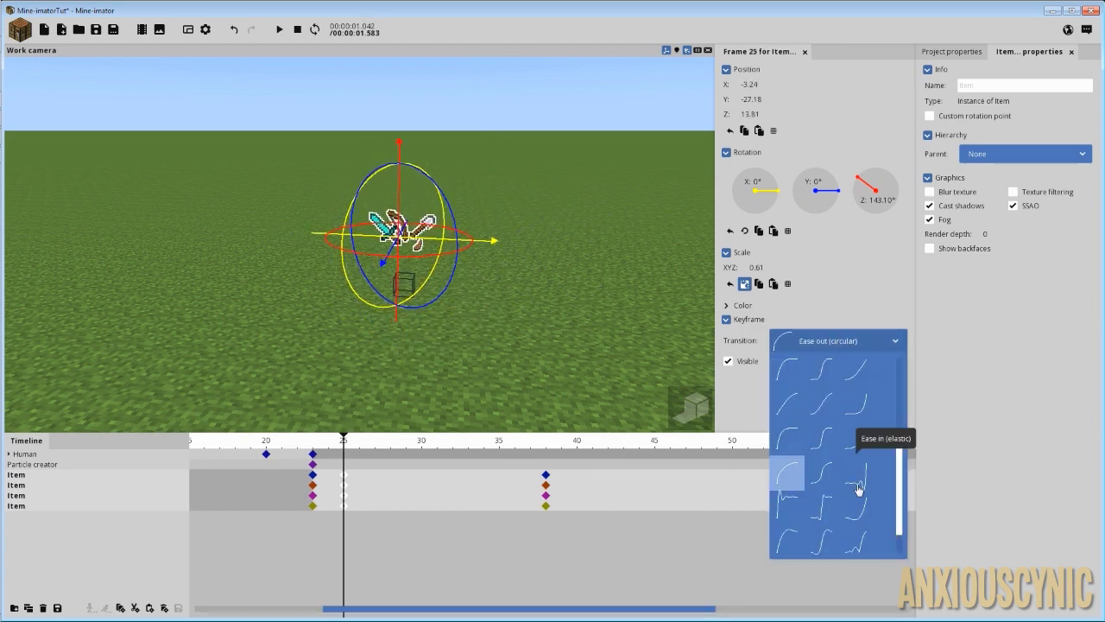
pyautogui.click(831, 481)
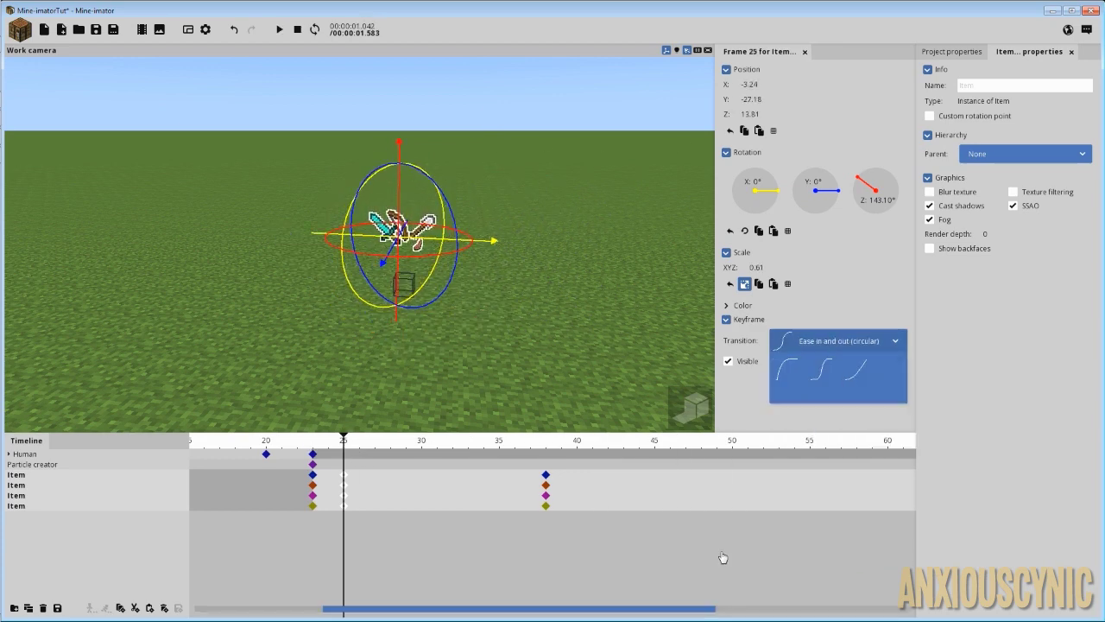
pyautogui.press('space')
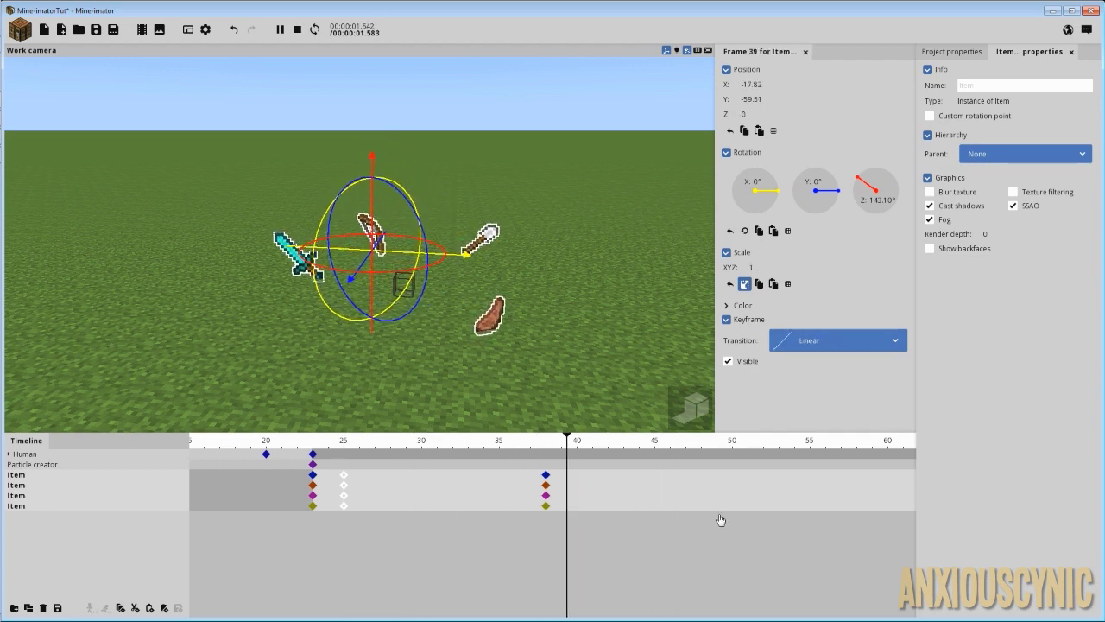
pyautogui.press('space')
# - Set the transition of the four items' frame 25 keyframes to Linear, and preview the result
pyautogui.click(801, 346)
pyautogui.scroll(1, 822, 451)
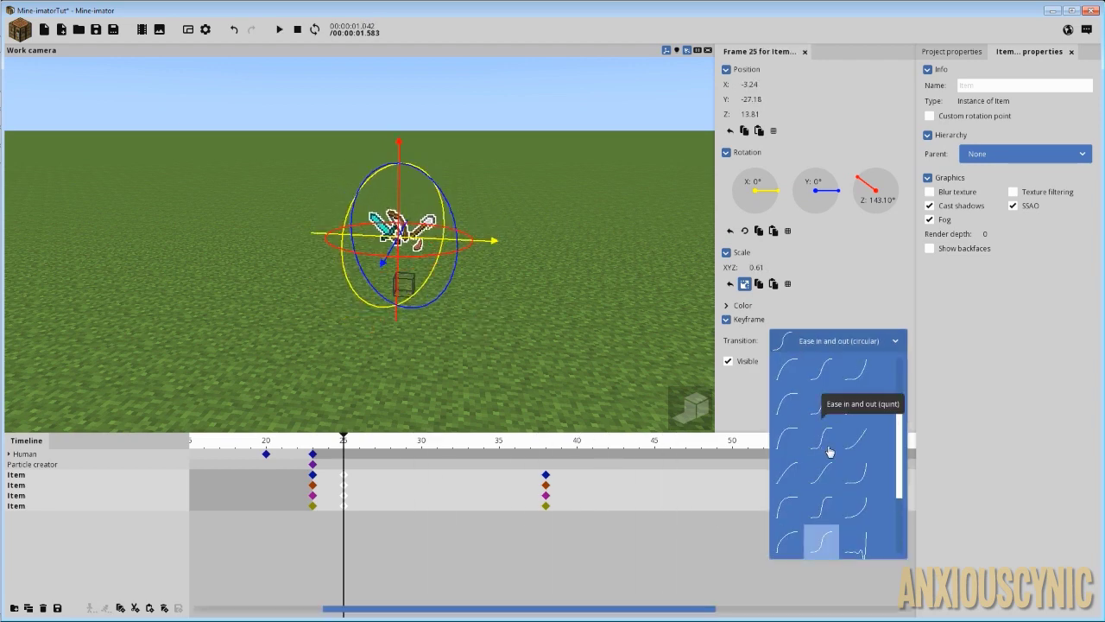
pyautogui.scroll(2, 823, 447)
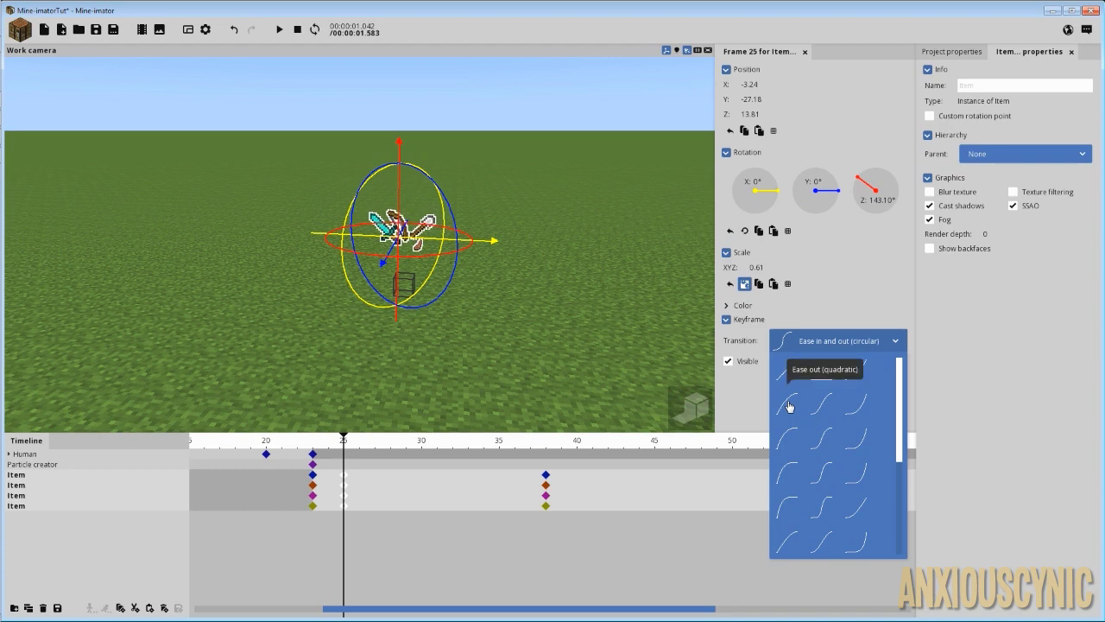
pyautogui.click(787, 369)
pyautogui.click(253, 442)
pyautogui.press('space')
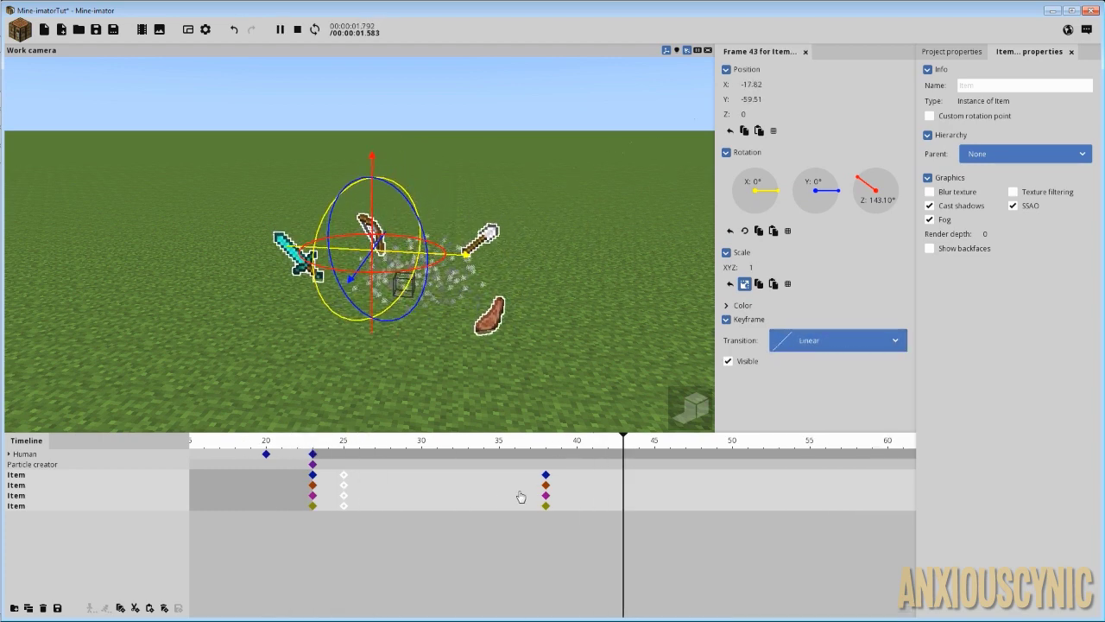
# - Move the four items' middle keyframes to frame 27 and final keyframes to frame 33, replaying the burst to check its timing
pyautogui.moveTo(566, 471); pyautogui.dragTo(452, 479)
pyautogui.click(375, 442)
pyautogui.press('space')
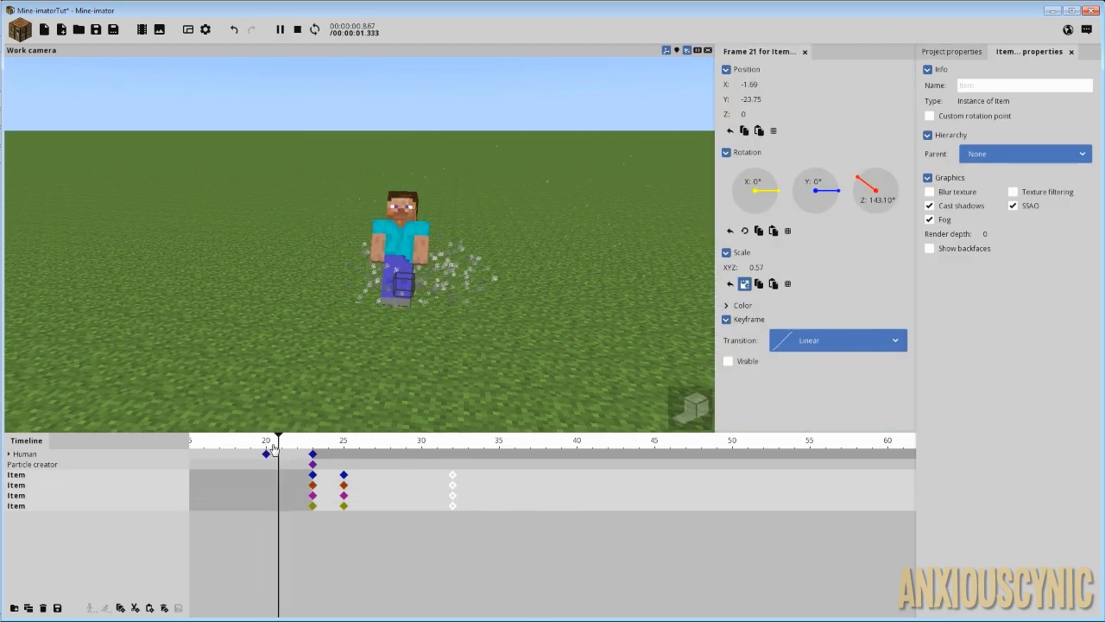
pyautogui.press('space')
pyautogui.moveTo(368, 476); pyautogui.dragTo(468, 484)
pyautogui.press('space')
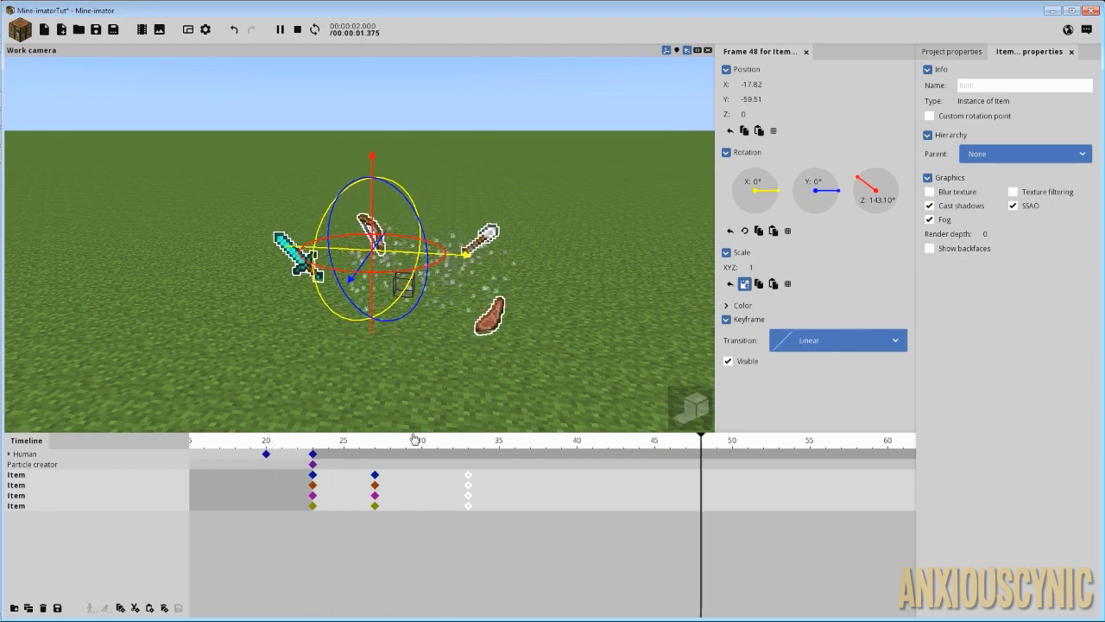
pyautogui.press('space')
pyautogui.click(558, 365)
# - Go to frame 23 and examine the clustered items up close where the burst begins
pyautogui.moveTo(518, 364); pyautogui.dragTo(509, 320)
pyautogui.moveTo(481, 343); pyautogui.dragTo(542, 315, button='right')
pyautogui.moveTo(481, 343); pyautogui.dragTo(486, 361)
pyautogui.moveTo(484, 342); pyautogui.dragTo(587, 329, button='right')
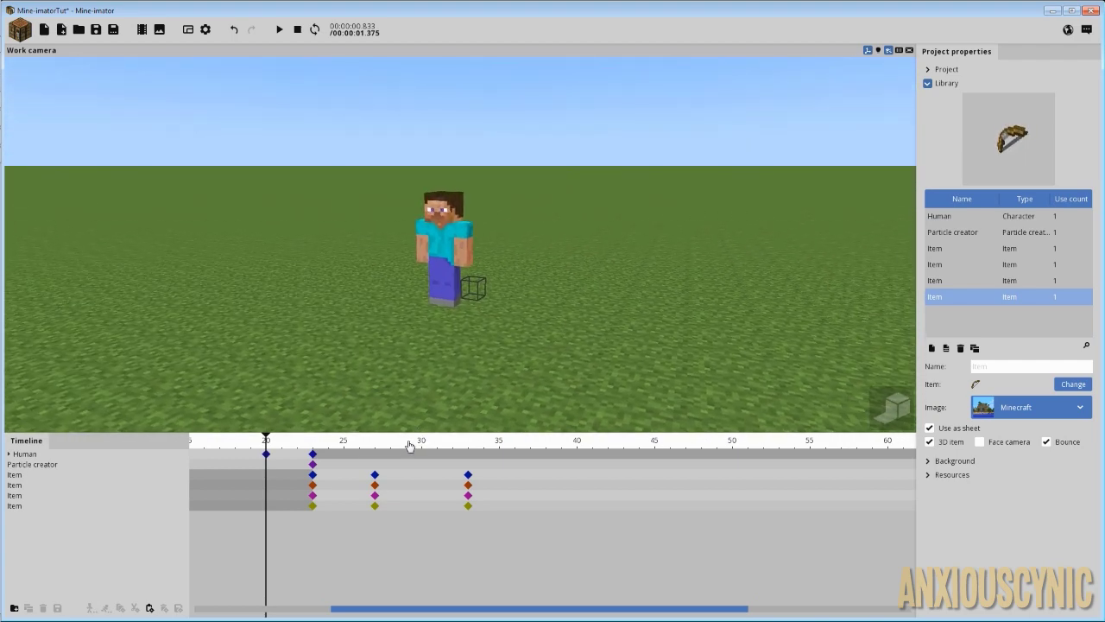
pyautogui.moveTo(405, 433); pyautogui.dragTo(405, 449)
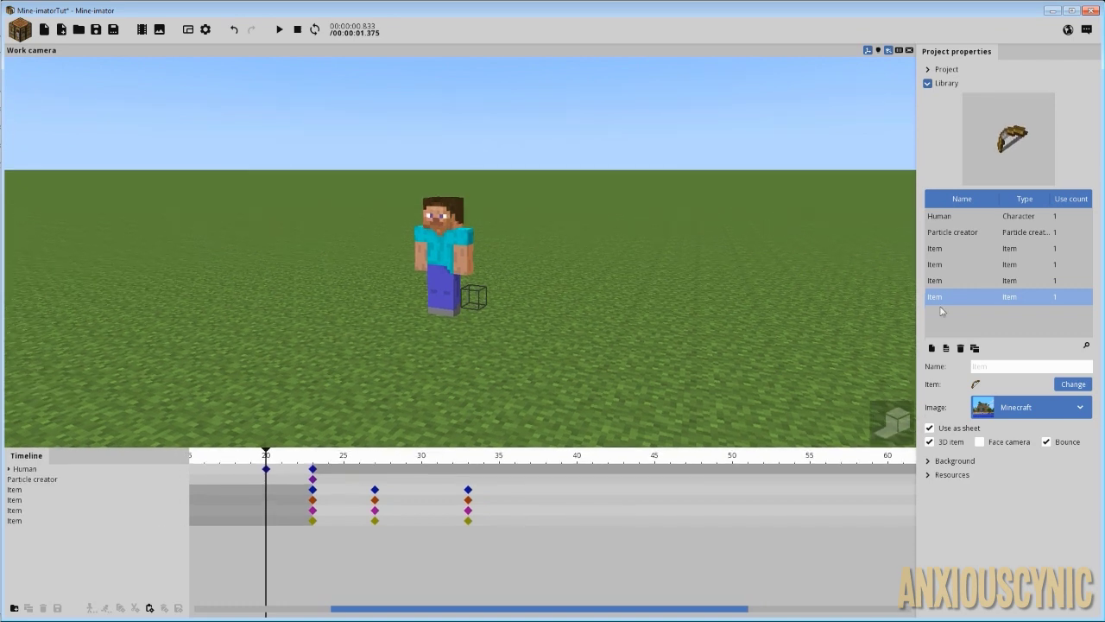
pyautogui.click(972, 248)
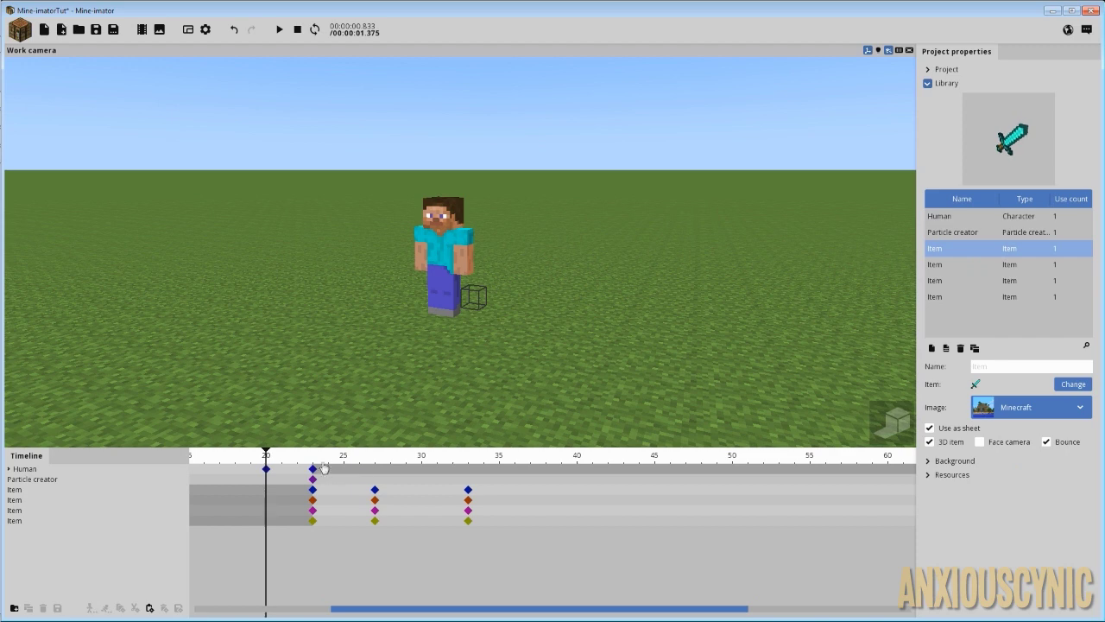
pyautogui.moveTo(306, 455)
pyautogui.mouseDown()
pyautogui.moveTo(475, 456)
pyautogui.moveTo(328, 456)
pyautogui.moveTo(315, 474)
pyautogui.mouseUp()
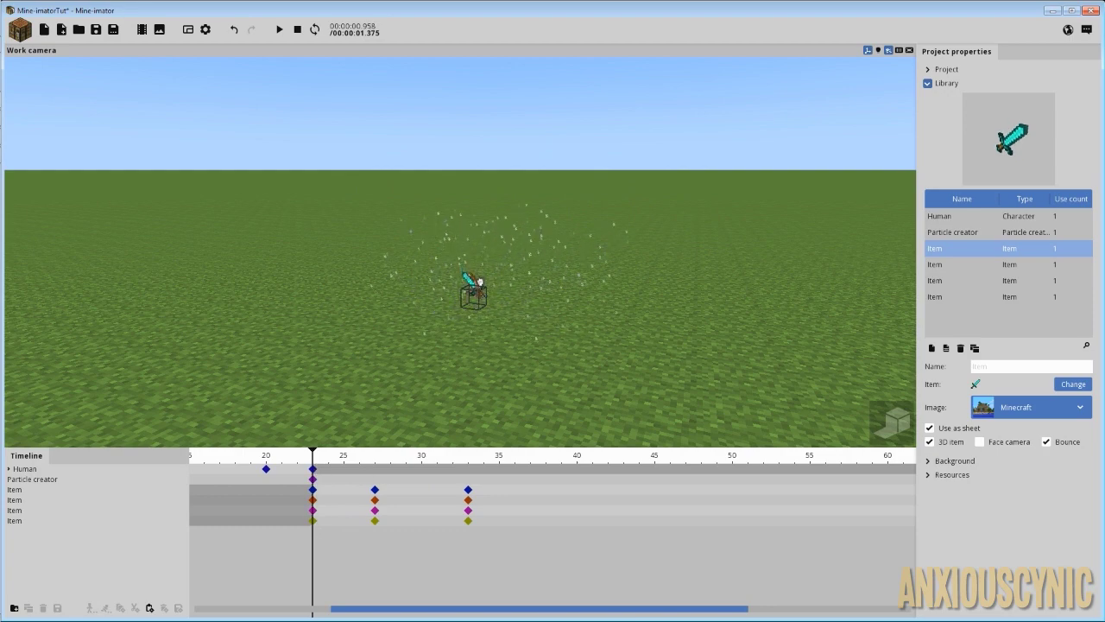
pyautogui.scroll(6, 548, 328)
pyautogui.moveTo(548, 328); pyautogui.dragTo(639, 380)
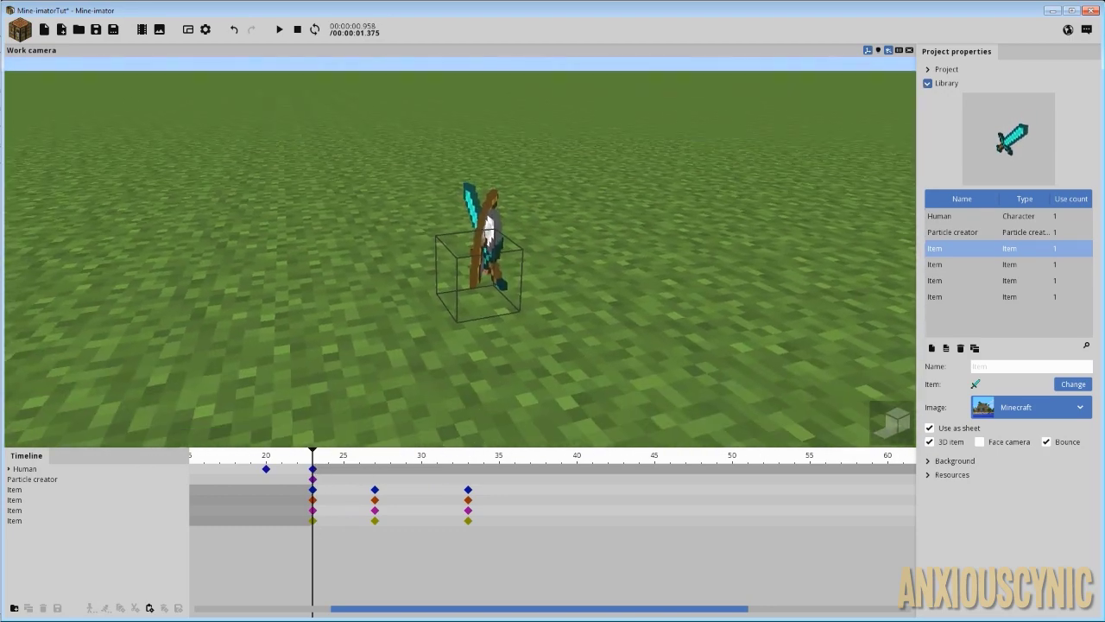
pyautogui.moveTo(535, 247); pyautogui.dragTo(536, 244)
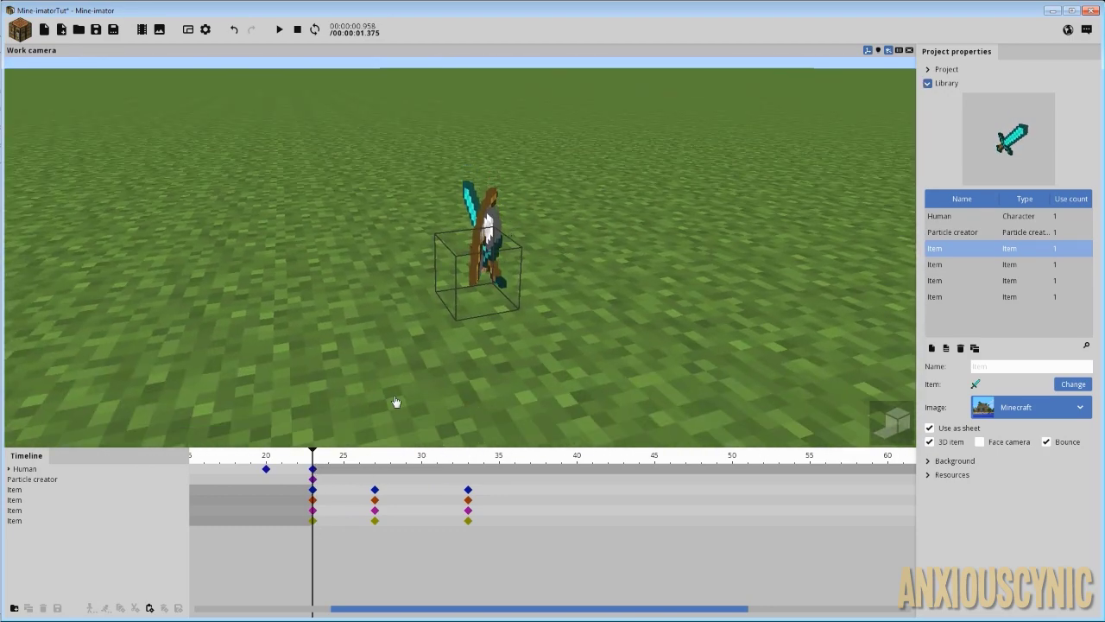
# - Create a 3D golden chestplate item by the human at frame 20, inspect it, and undo its creation
pyautogui.click(267, 470)
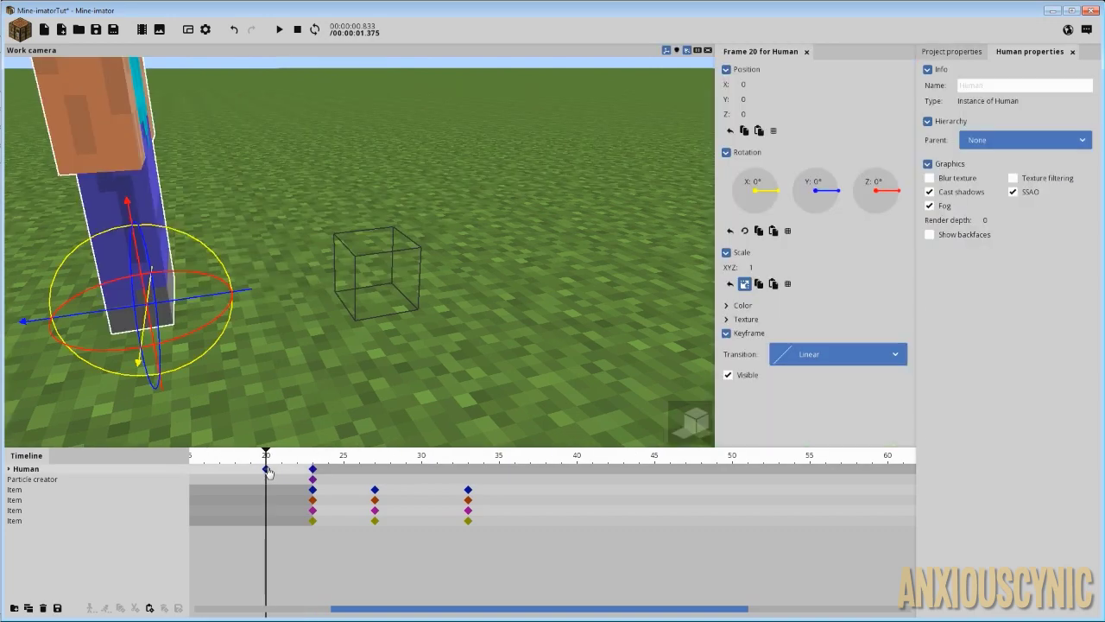
pyautogui.press('f')
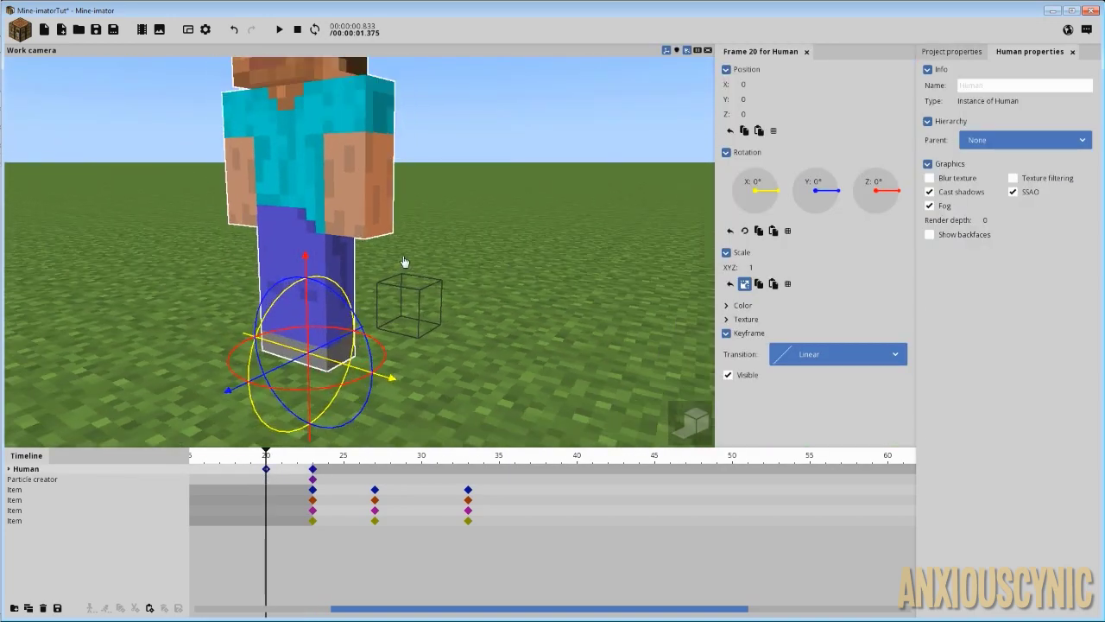
pyautogui.click(19, 30)
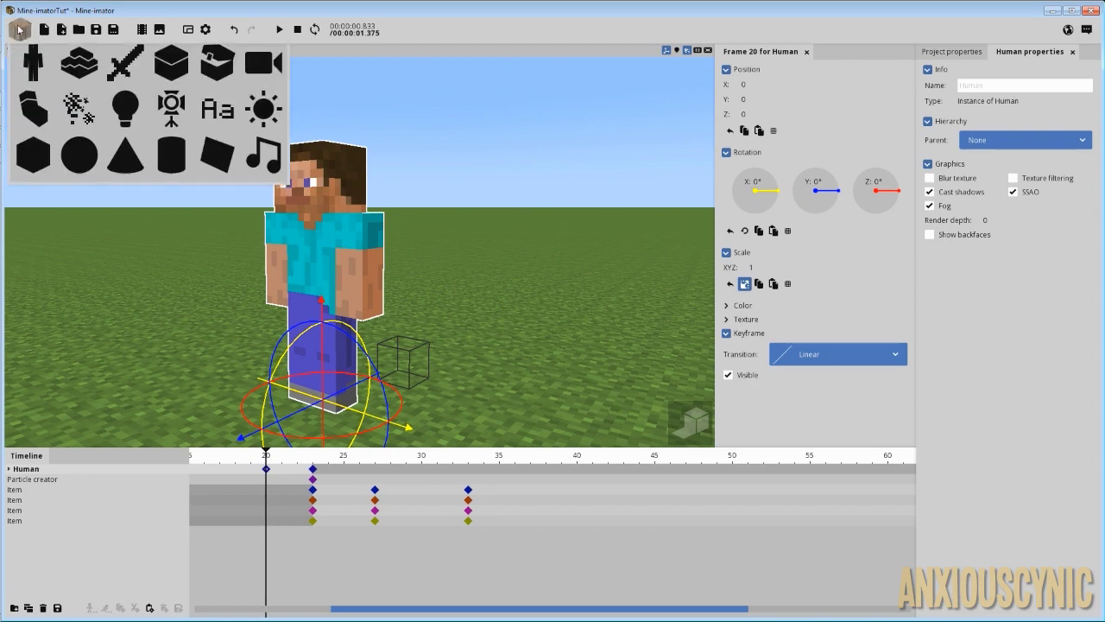
pyautogui.click(126, 66)
pyautogui.click(347, 195)
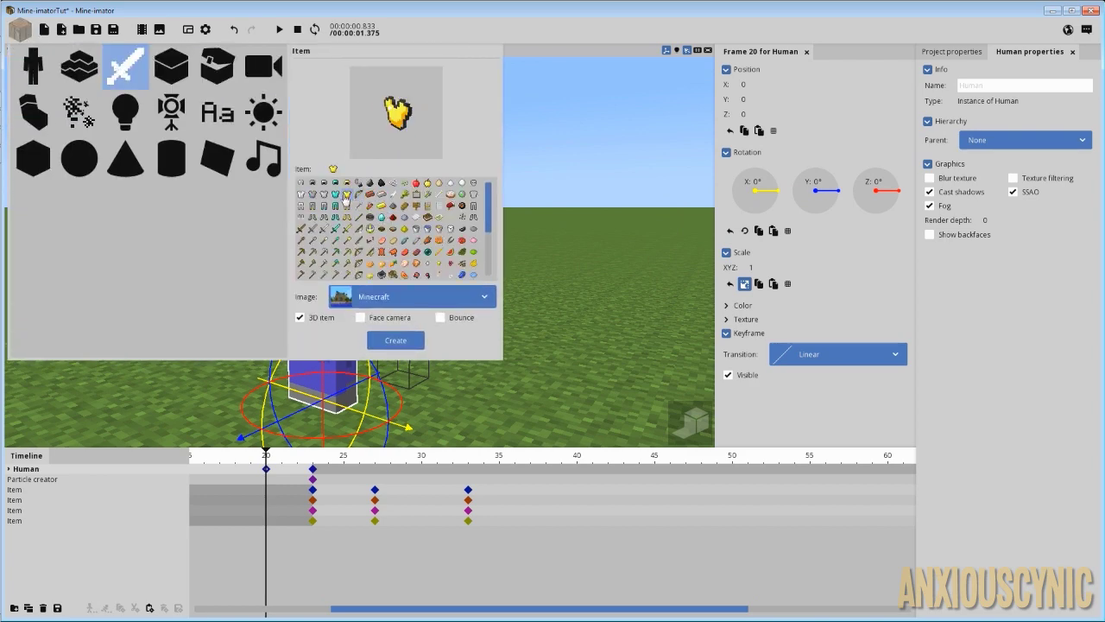
pyautogui.click(396, 340)
pyautogui.moveTo(524, 270); pyautogui.dragTo(431, 315, button='right')
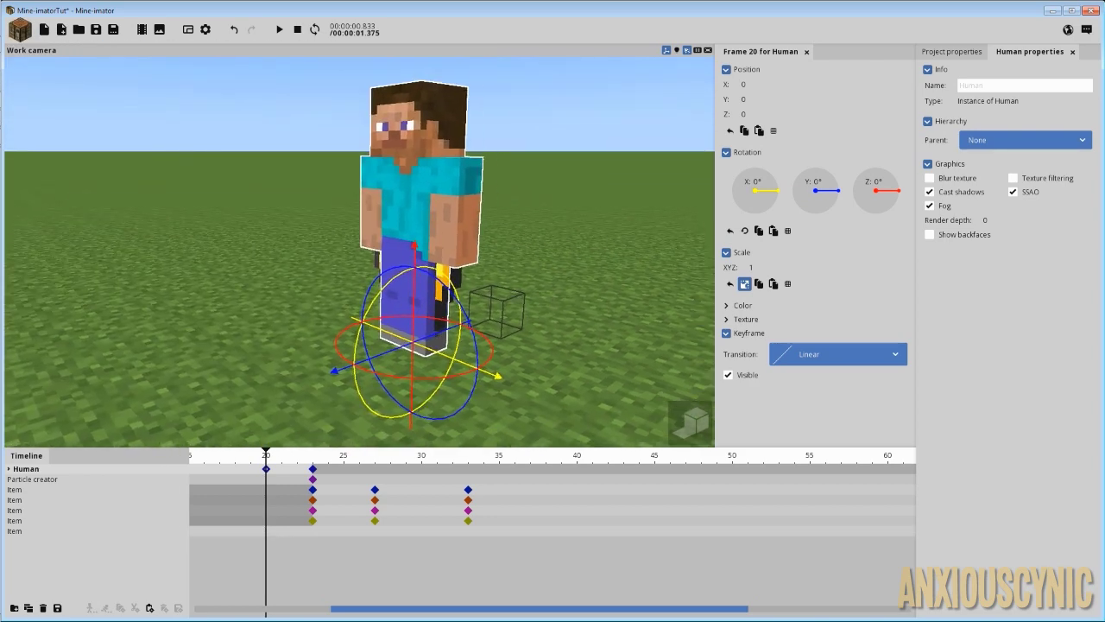
pyautogui.moveTo(463, 343); pyautogui.dragTo(380, 342)
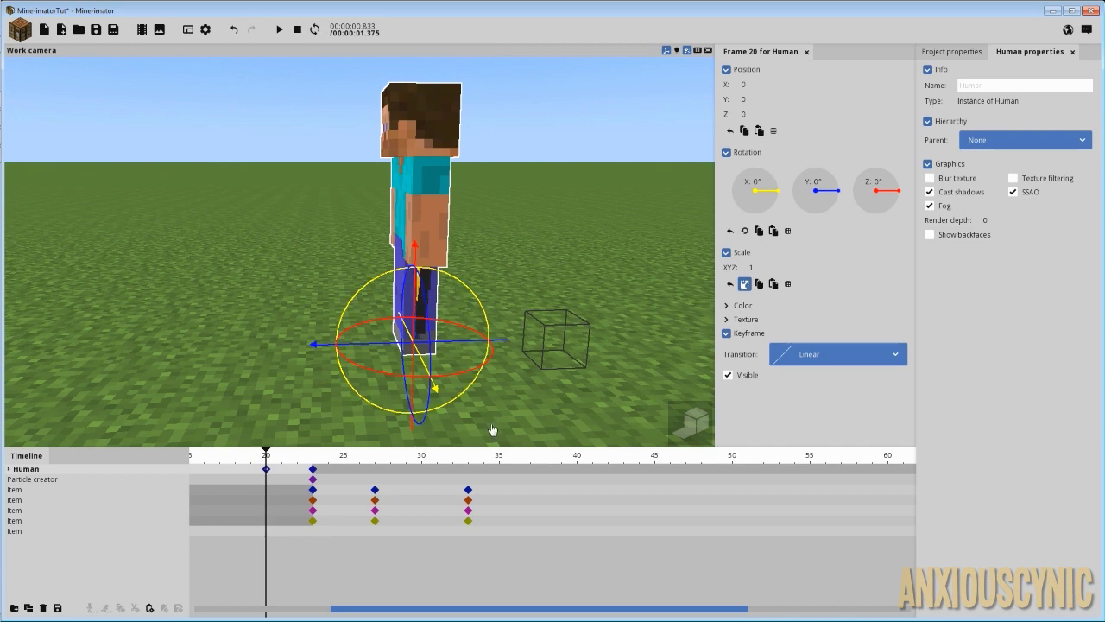
pyautogui.hotkey('ctrl', 'z')
pyautogui.moveTo(468, 207); pyautogui.dragTo(406, 226, button='middle')
pyautogui.moveTo(406, 226); pyautogui.dragTo(391, 224)
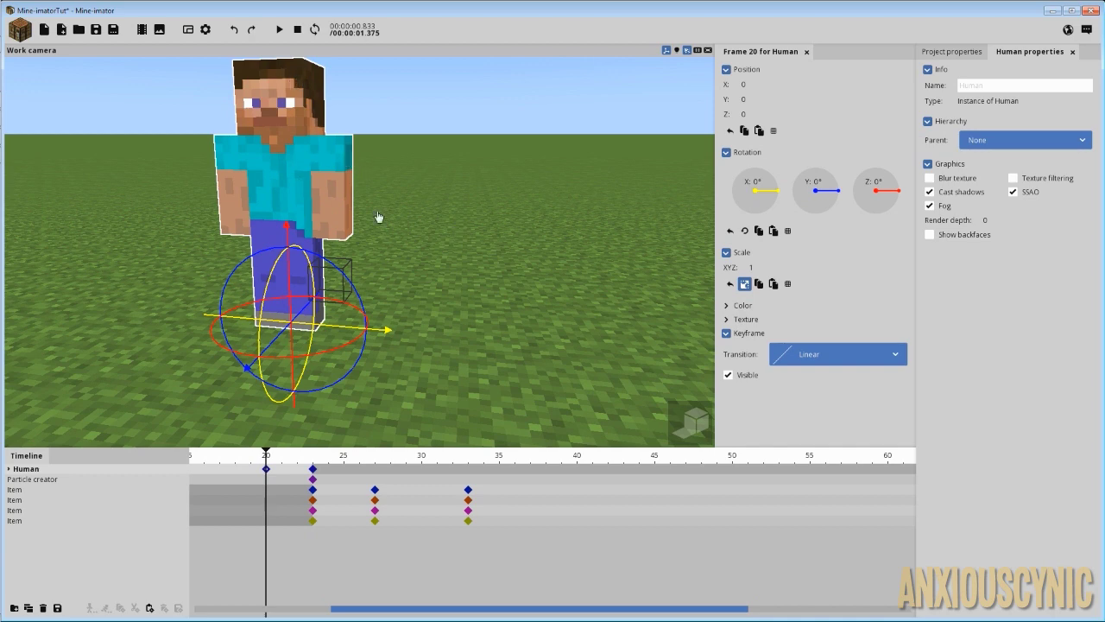
pyautogui.moveTo(448, 228); pyautogui.dragTo(379, 198, button='right')
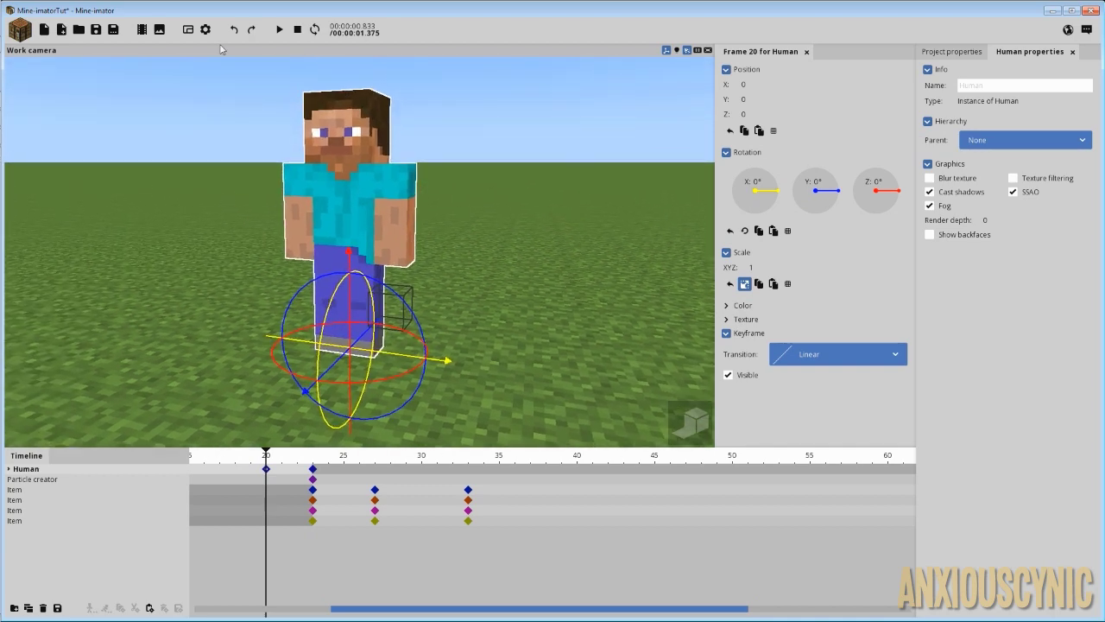
# - Look through the program's interface settings and close them again
pyautogui.click(205, 31)
pyautogui.click(743, 82)
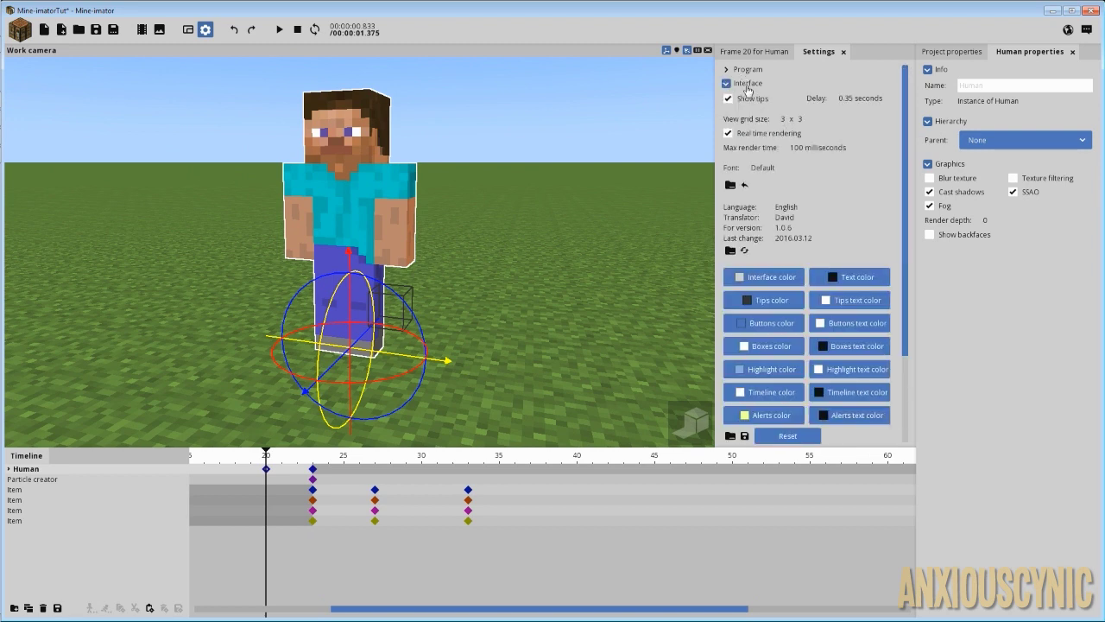
pyautogui.moveTo(907, 147); pyautogui.dragTo(906, 95)
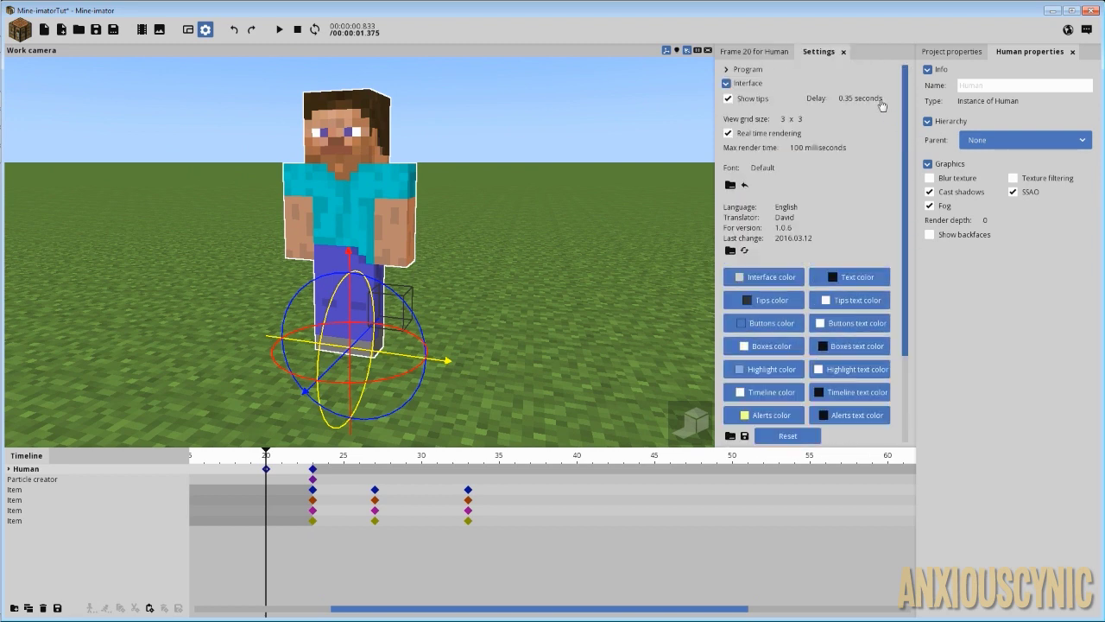
pyautogui.click(842, 52)
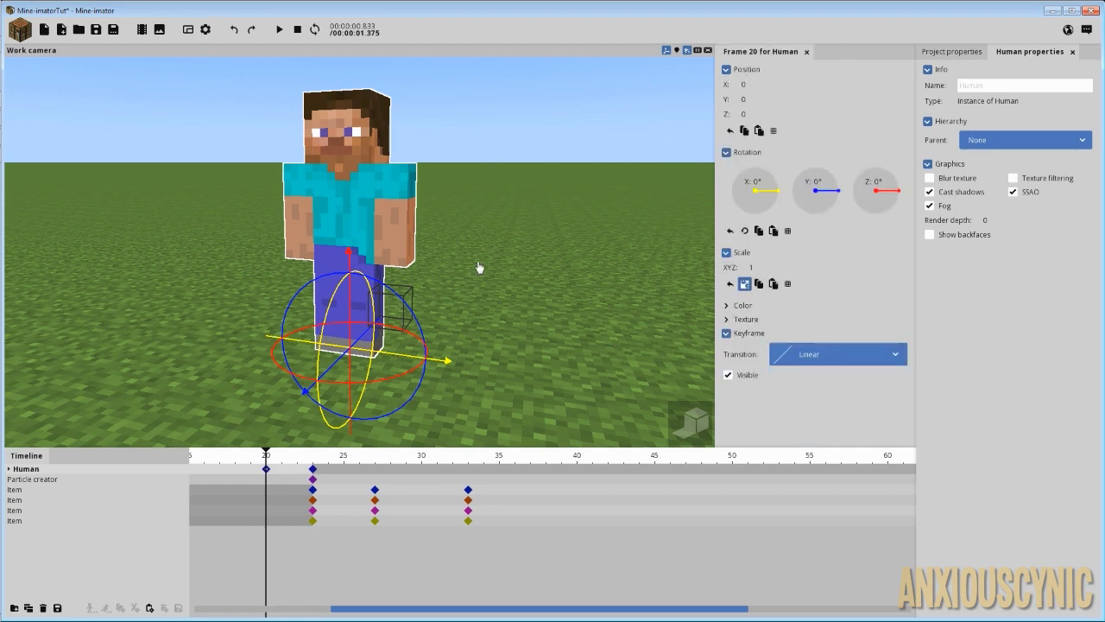
pyautogui.moveTo(550, 258); pyautogui.dragTo(525, 254, button='right')
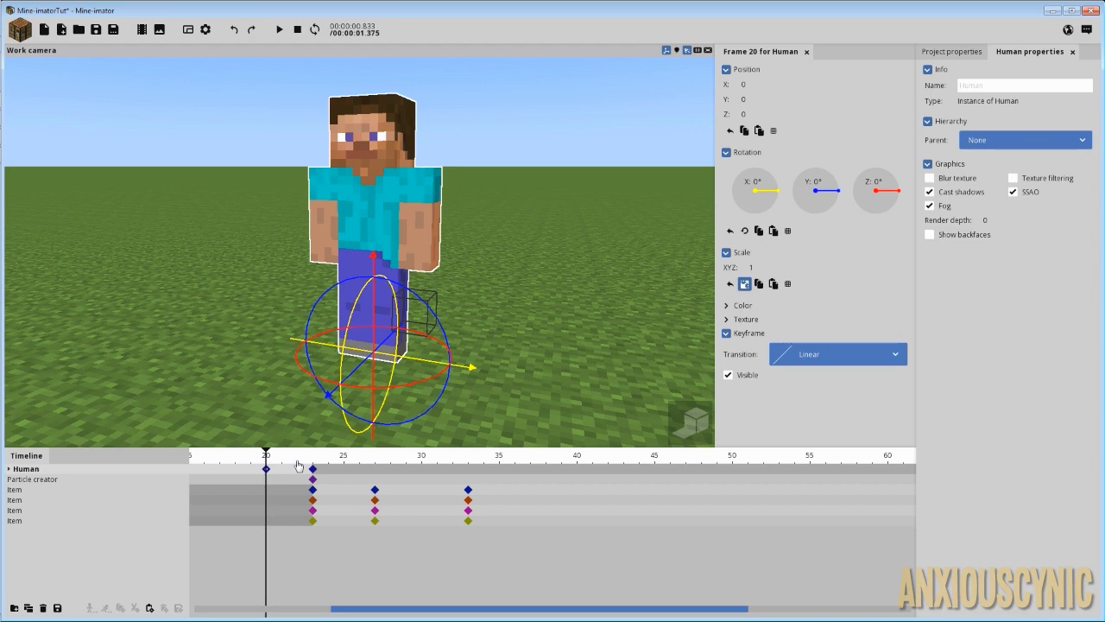
# - Go to frame 34, examine the scattered items up close, and show the project's library
pyautogui.moveTo(283, 459); pyautogui.dragTo(484, 513)
pyautogui.moveTo(456, 368); pyautogui.dragTo(450, 366, button='right')
pyautogui.moveTo(450, 365); pyautogui.dragTo(464, 344)
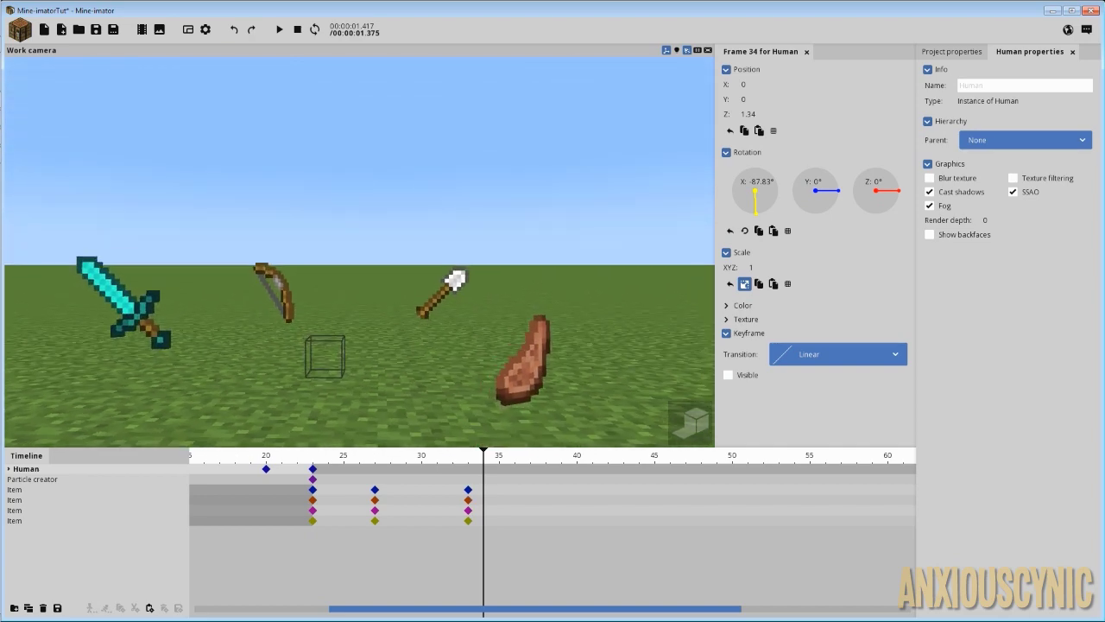
pyautogui.moveTo(464, 345); pyautogui.dragTo(525, 381, button='right')
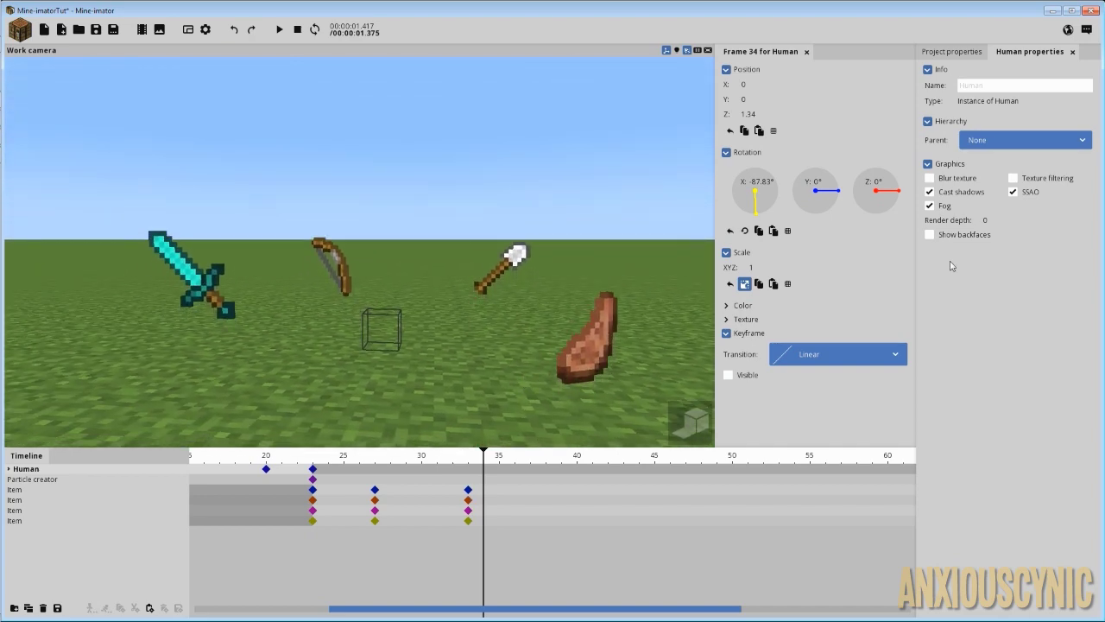
pyautogui.click(951, 51)
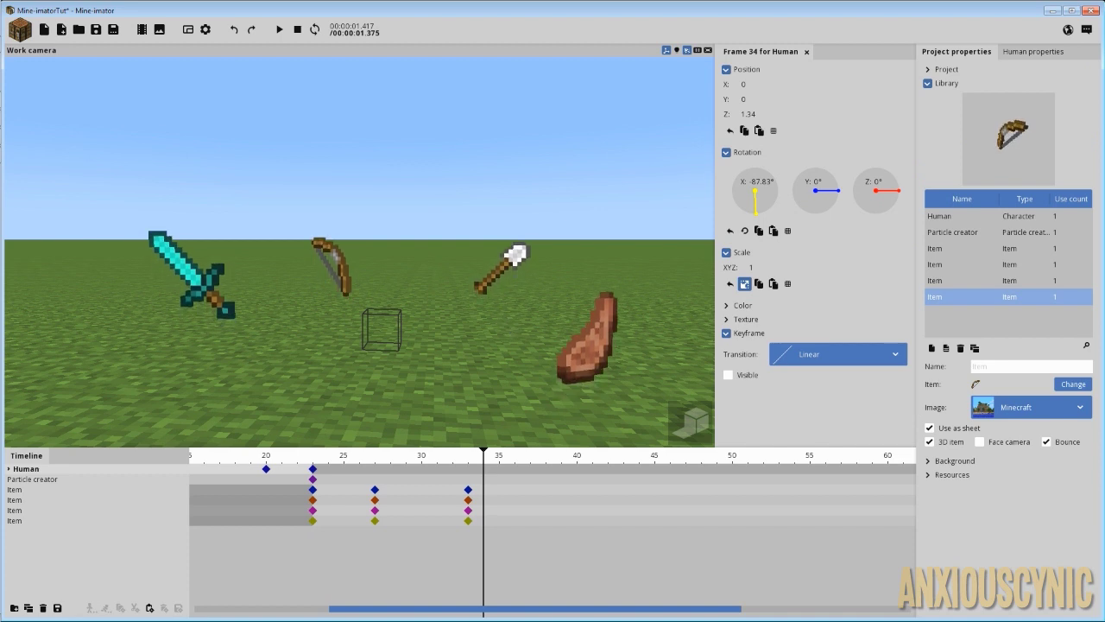
pyautogui.moveTo(503, 322); pyautogui.dragTo(544, 319, button='right')
# - Replay the whole death animation from the start, and view the items in flight at frame 29
pyautogui.click(298, 30)
pyautogui.click(279, 30)
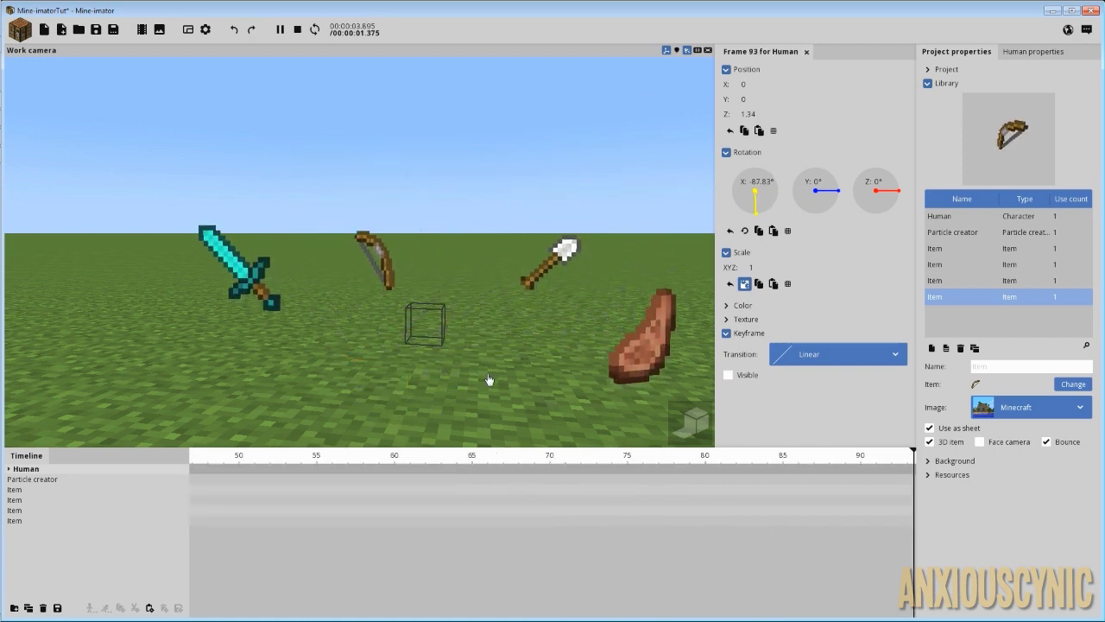
pyautogui.press('space')
pyautogui.moveTo(424, 457)
pyautogui.mouseDown()
pyautogui.moveTo(302, 457)
pyautogui.moveTo(406, 458)
pyautogui.mouseUp()
pyautogui.scroll(-3, 514, 300)
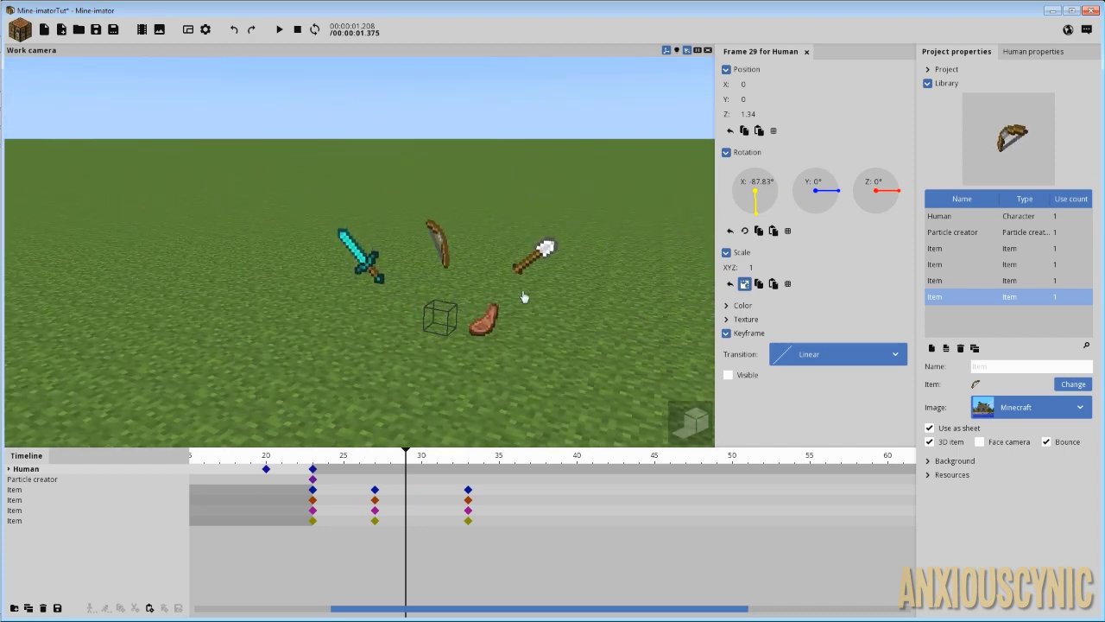